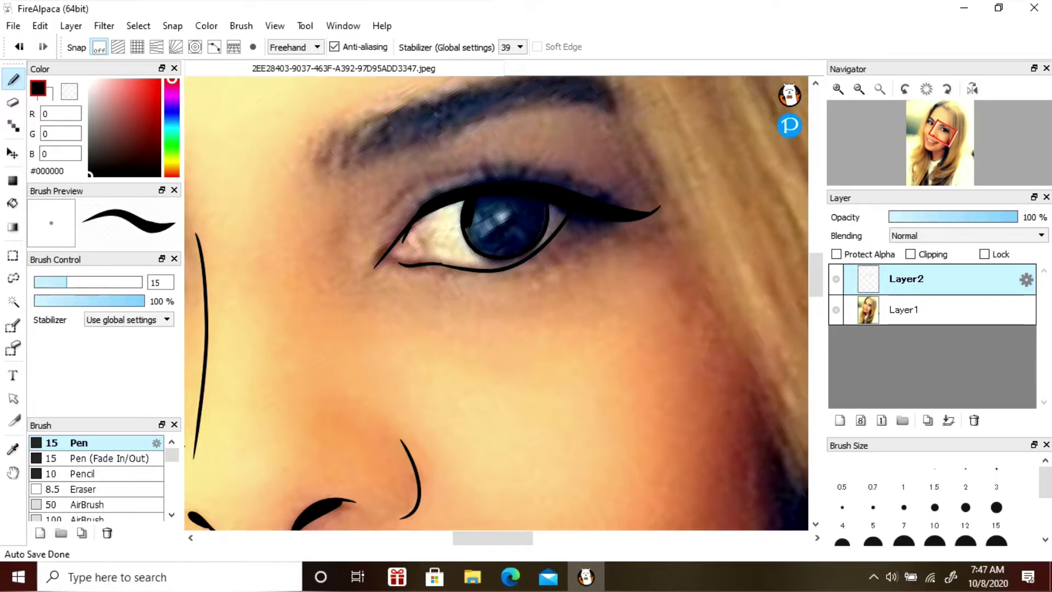
- Fill the first eye's iris with solid black pen strokes on Layer2
left_click_drag(475, 200, 480, 236)
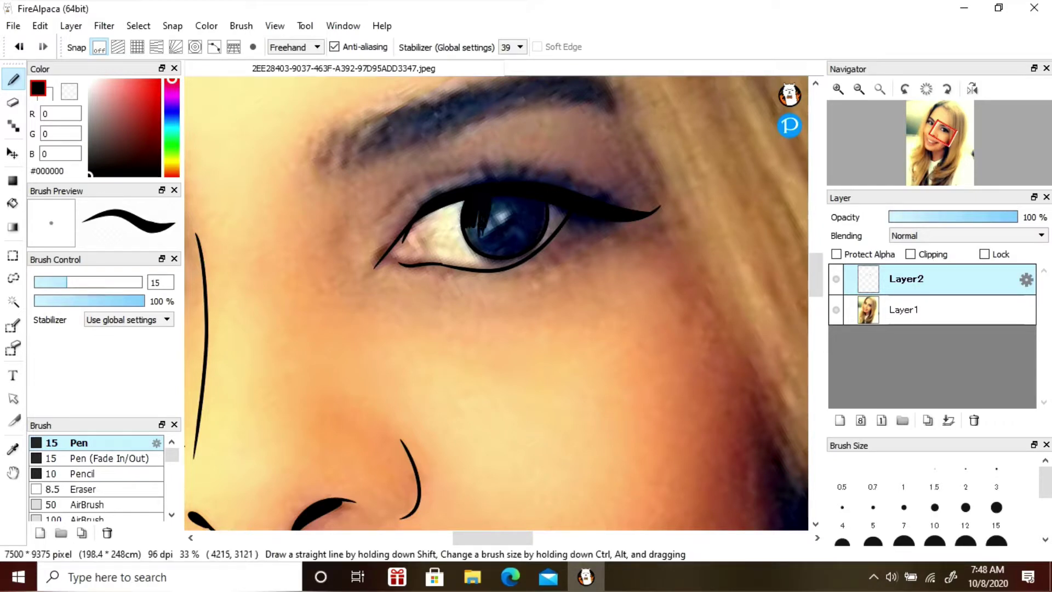
left_click_drag(492, 200, 489, 236)
left_click_drag(503, 201, 498, 230)
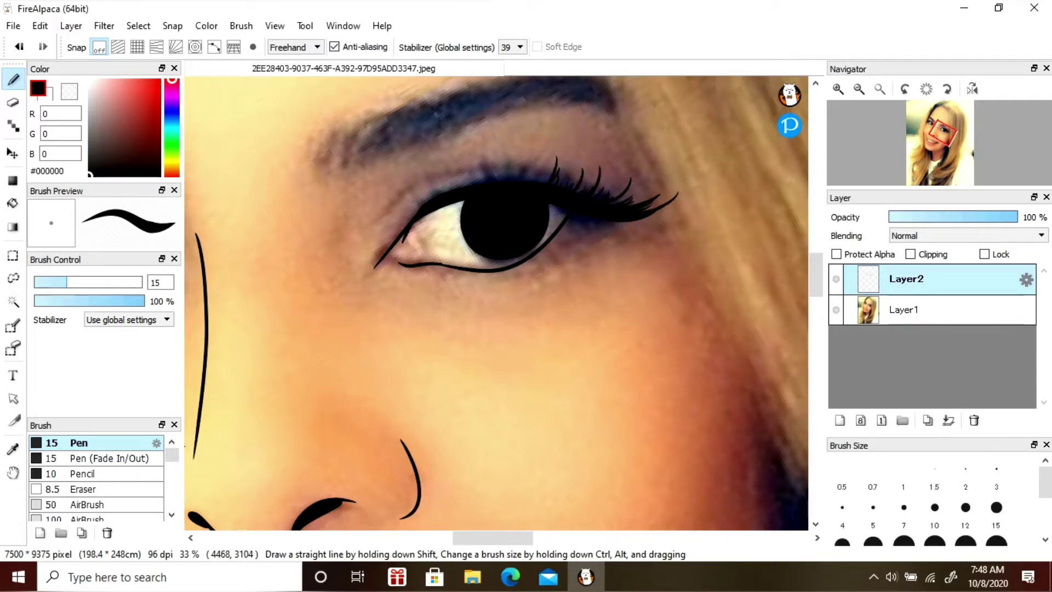
- Draw dense, curved black lashes along the first eye's upper lid, from above the iris to the outer corner
left_click_drag(510, 179, 501, 146)
left_click_drag(501, 181, 474, 157)
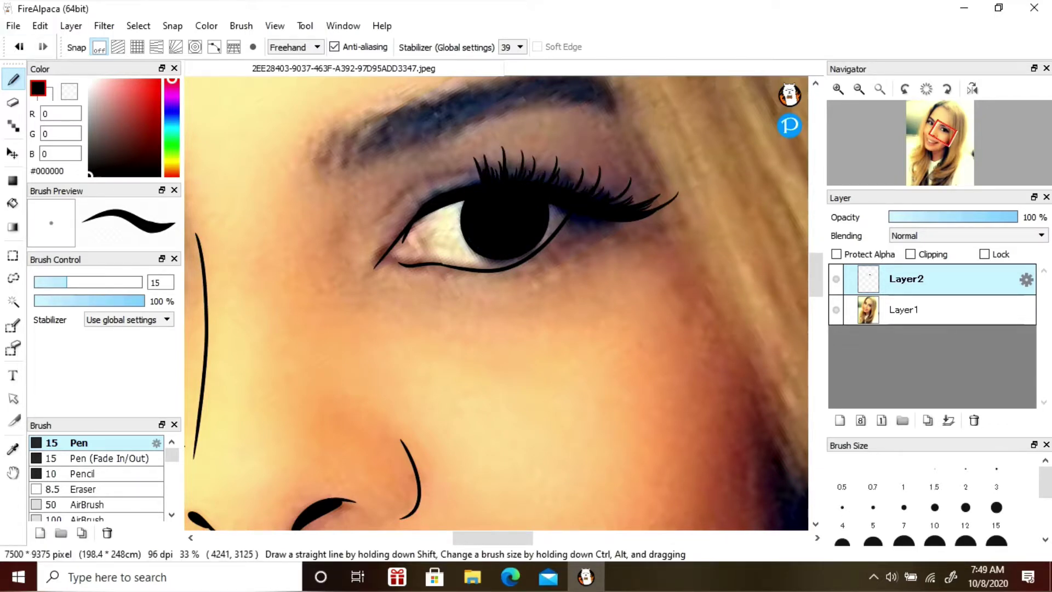
left_click_drag(546, 182, 554, 158)
left_click_drag(567, 186, 578, 162)
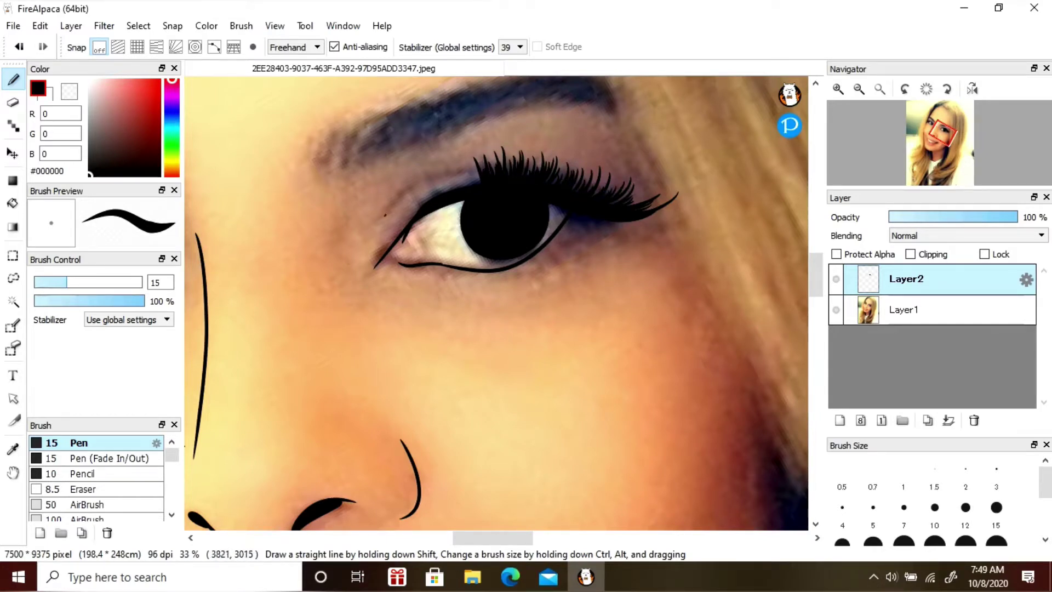
- Add short crease lines above, below and beside the inner corner of the first eye
left_click_drag(386, 215, 411, 192)
left_click_drag(416, 185, 451, 178)
left_click_drag(415, 285, 431, 289)
left_click_drag(351, 197, 342, 239)
- Fill in the eyebrow above the first eye with overlapping black hair strokes, tapering it toward the outer end
scroll(342, 238, "up", 3)
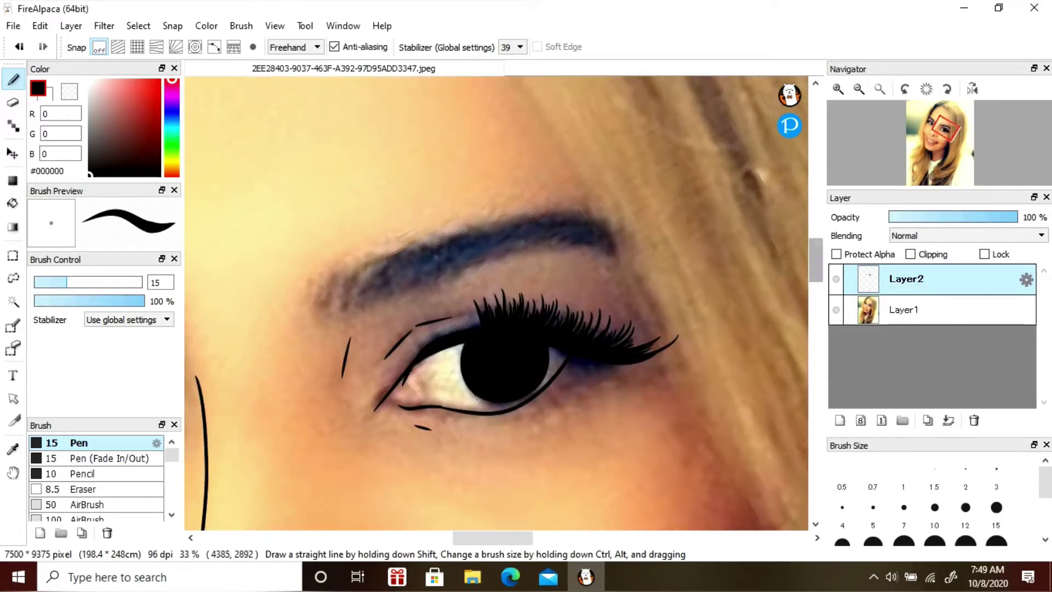
mouse_move(316, 312)
left_mouse_down()
mouse_move(336, 285)
mouse_move(371, 267)
left_mouse_up()
left_click_drag(345, 301, 482, 229)
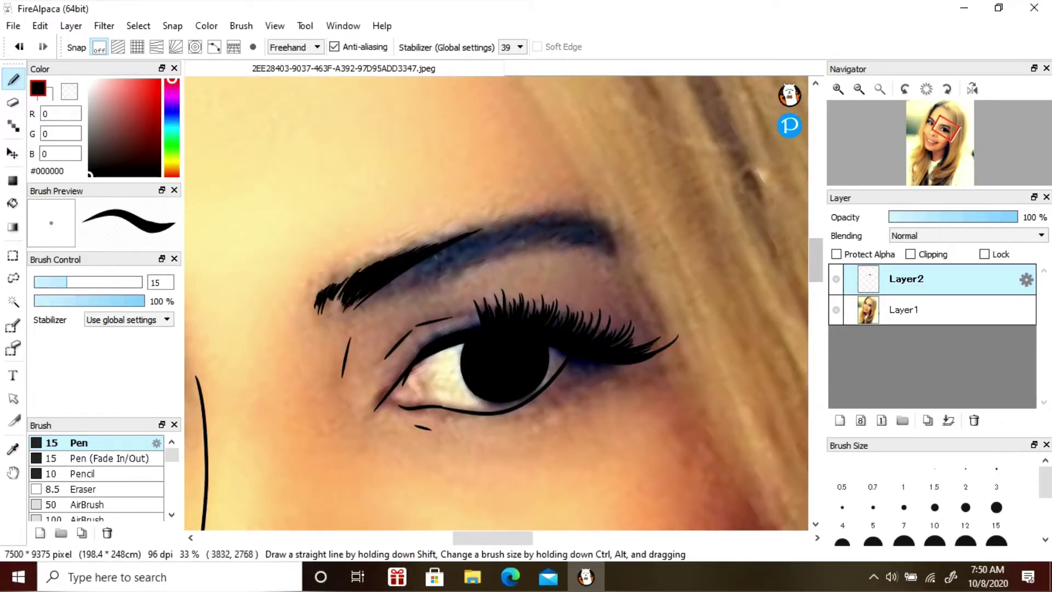
left_click_drag(381, 291, 581, 216)
mouse_move(350, 308)
left_mouse_down()
mouse_move(498, 255)
mouse_move(611, 247)
left_mouse_up()
left_click_drag(547, 213, 608, 241)
left_click_drag(413, 251, 521, 216)
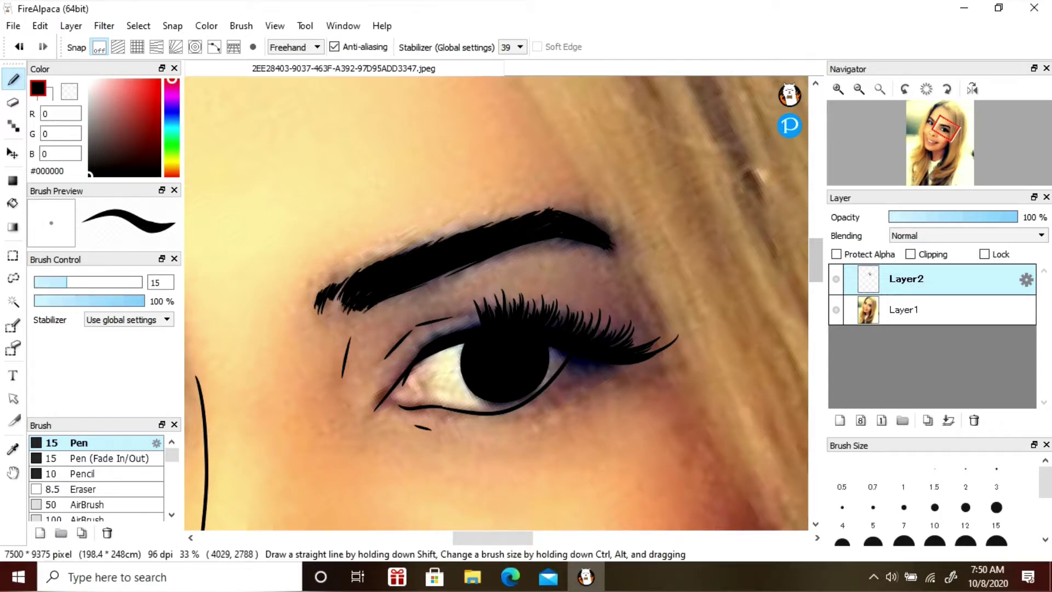
left_click_drag(380, 307, 493, 257)
- Straighten the canvas and hide the photo layer to examine the eye and eyebrow linework
left_click(926, 89)
left_click(835, 309)
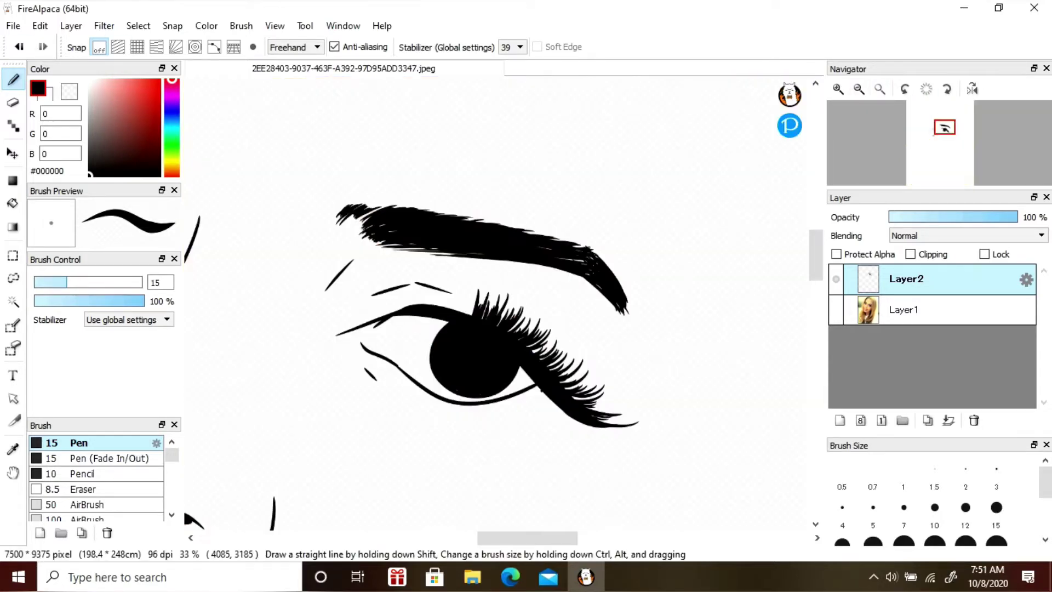
key("ctrl+0")
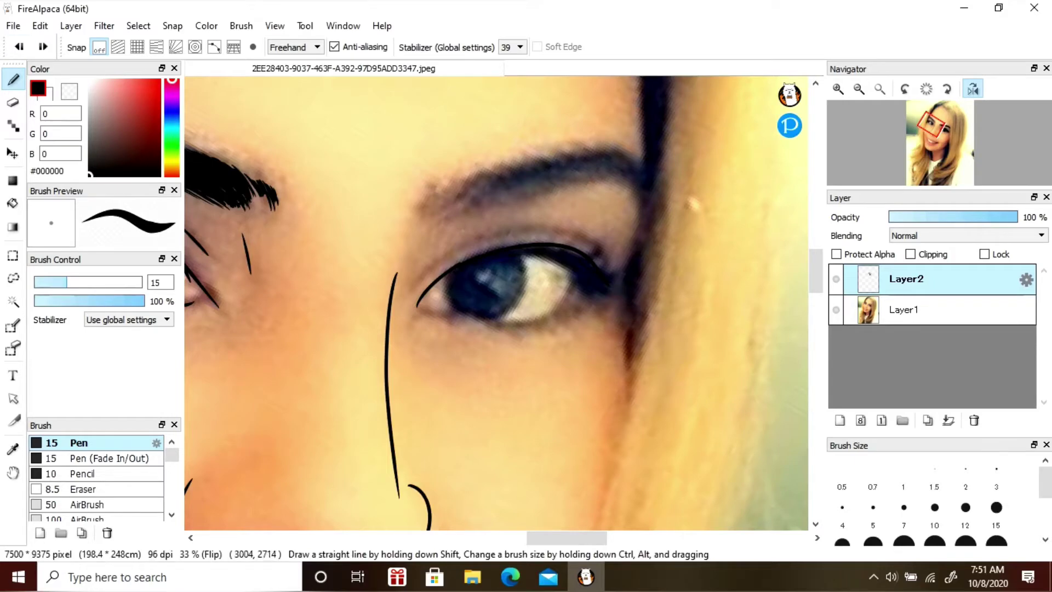
- Thicken the upper lid line of the other eye and cover it with dense black lashes
mouse_move(439, 271)
left_mouse_down()
mouse_move(542, 260)
mouse_move(622, 285)
left_mouse_up()
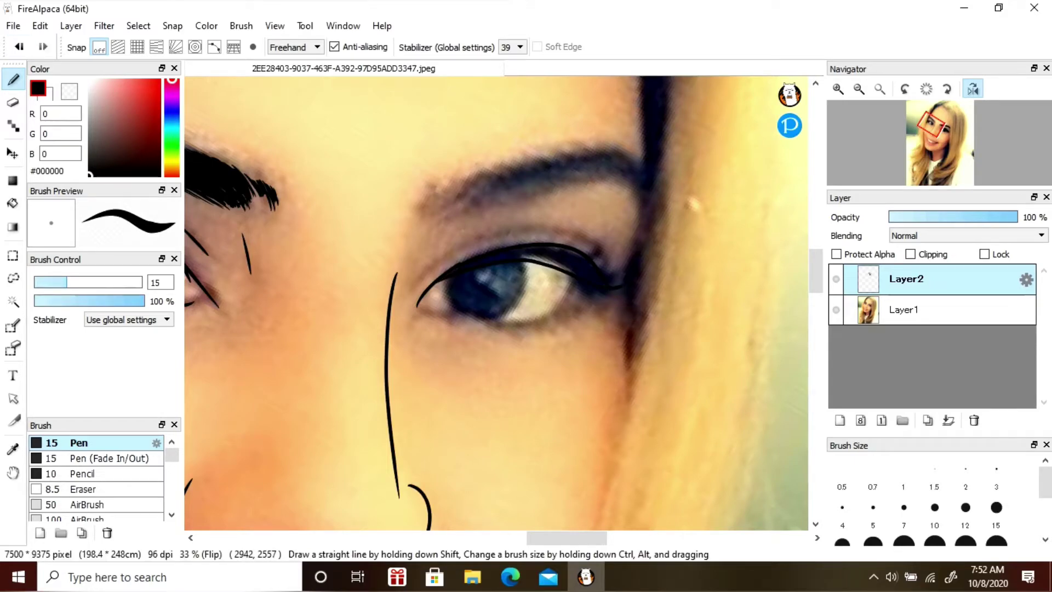
left_click_drag(534, 258, 575, 273)
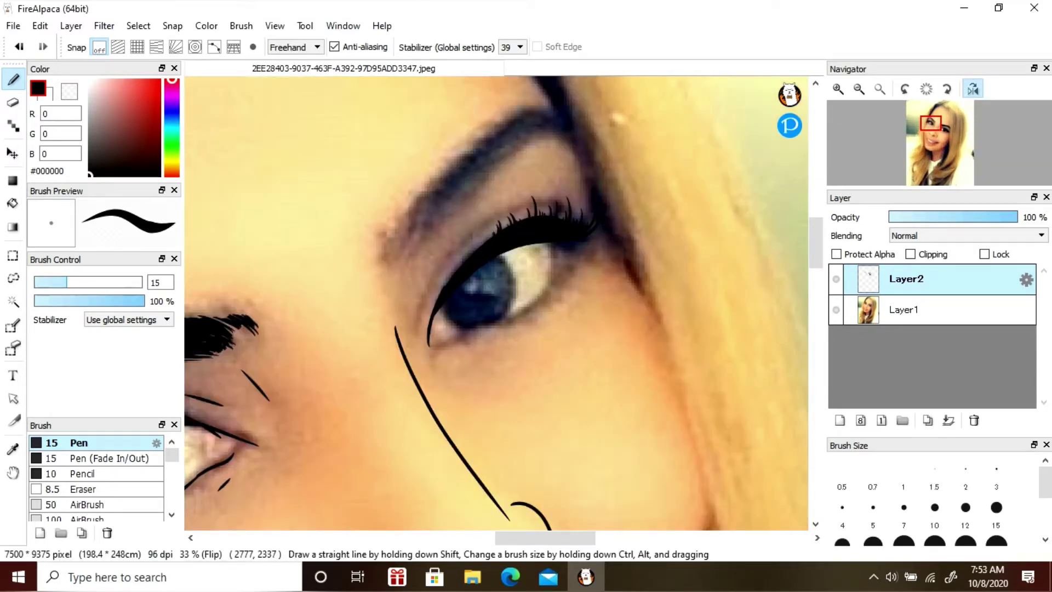
left_click_drag(482, 233, 469, 256)
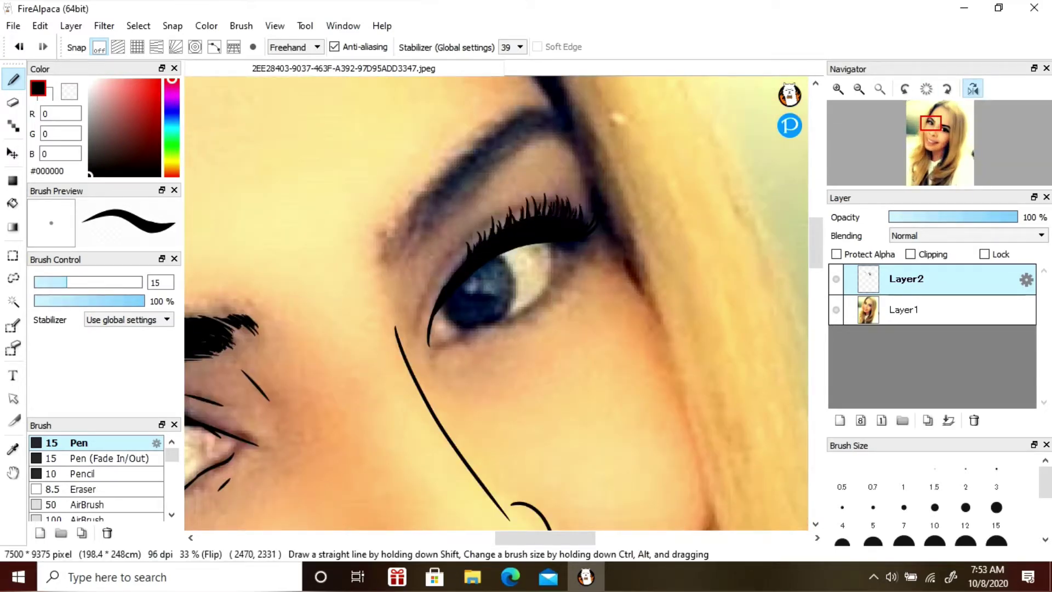
left_click_drag(547, 215, 551, 196)
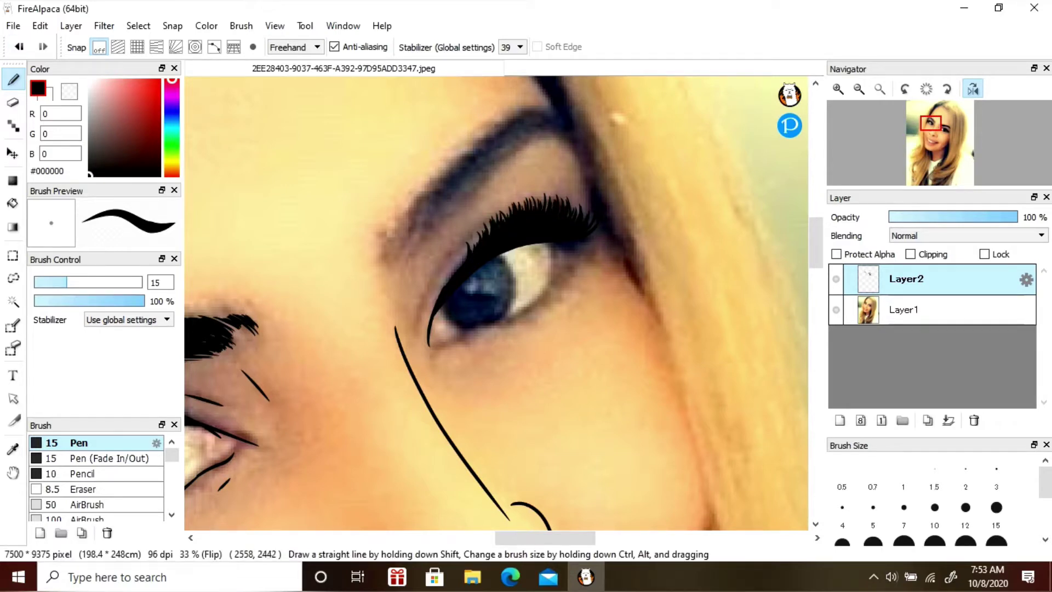
- Outline the second eye's lower lid and the edge of its iris, undoing unwanted strokes
left_click_drag(555, 245, 462, 335)
left_click_drag(499, 256, 503, 317)
key("ctrl+z")
key("ctrl+z")
key("ctrl+z")
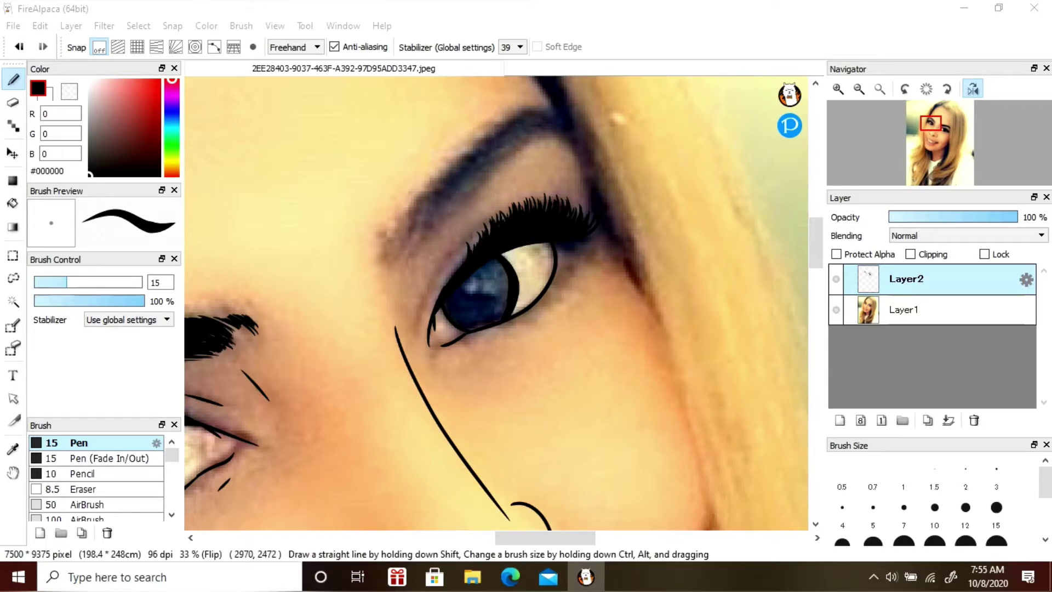
- Fill the second eye's iris with solid black
mouse_move(503, 269)
left_mouse_down()
mouse_move(507, 294)
mouse_move(463, 305)
left_mouse_up()
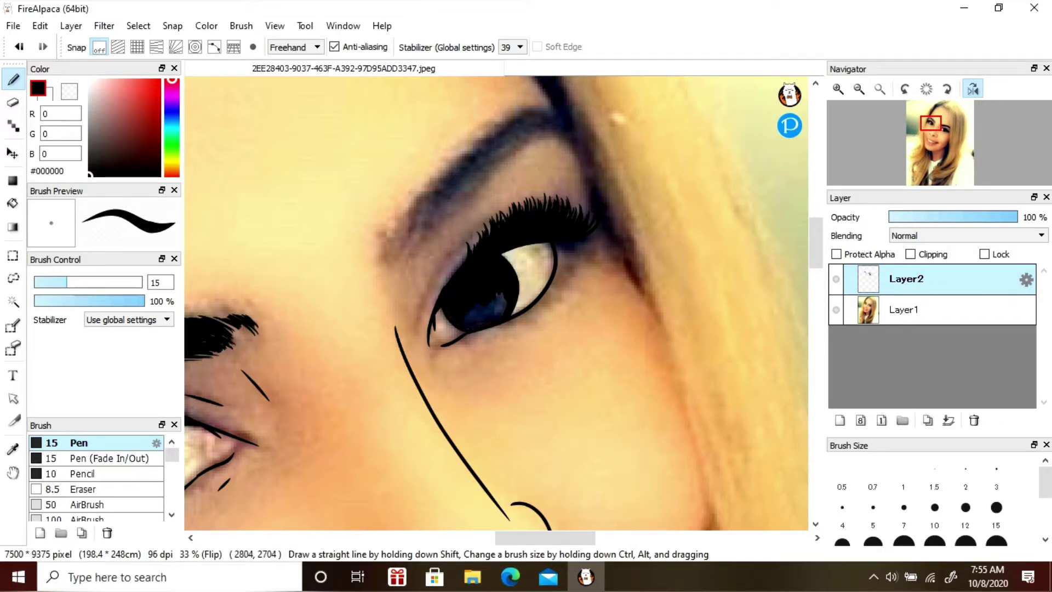
key("ctrl+z")
left_click_drag(501, 298, 469, 314)
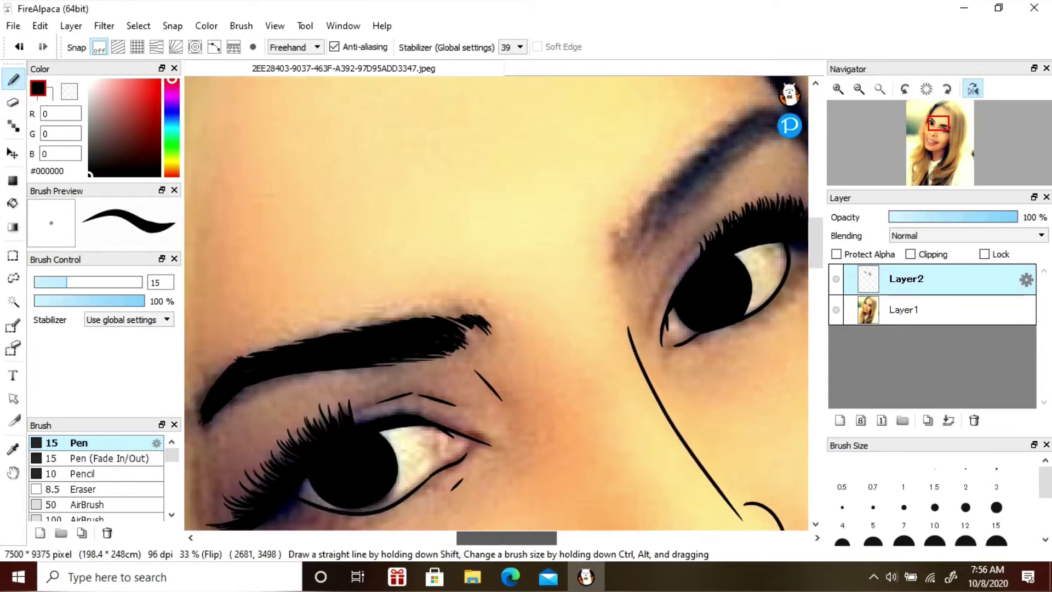
- Fill in the second eyebrow with overlapping black hair strokes from its inner end to the outer tip
mouse_move(436, 240)
left_mouse_down()
mouse_move(437, 255)
mouse_move(507, 165)
left_mouse_up()
mouse_move(475, 238)
left_mouse_down()
mouse_move(581, 115)
mouse_move(532, 156)
left_mouse_up()
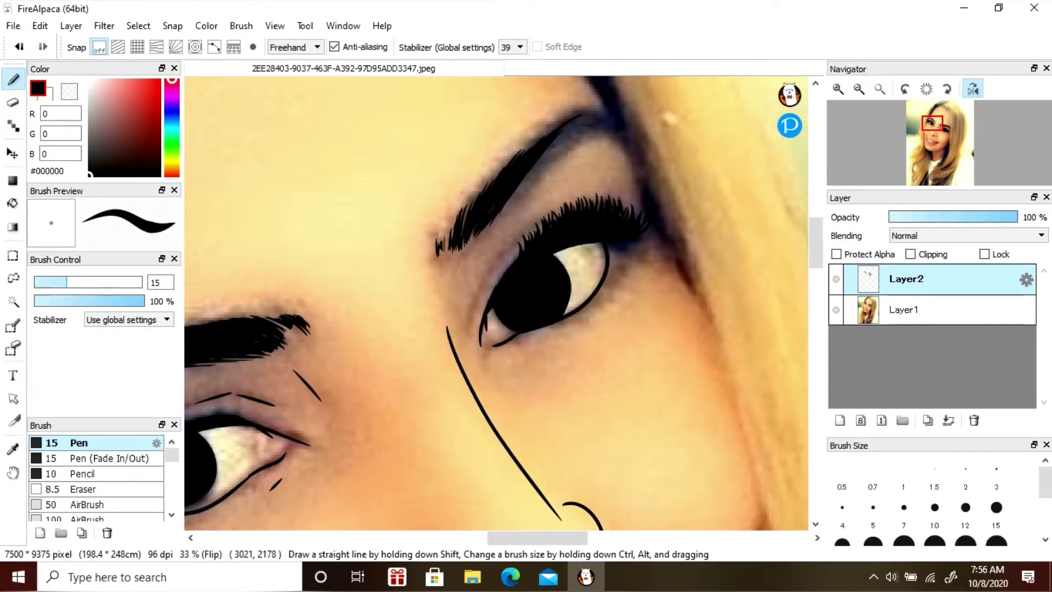
mouse_move(507, 209)
left_mouse_down()
mouse_move(586, 122)
mouse_move(626, 149)
left_mouse_up()
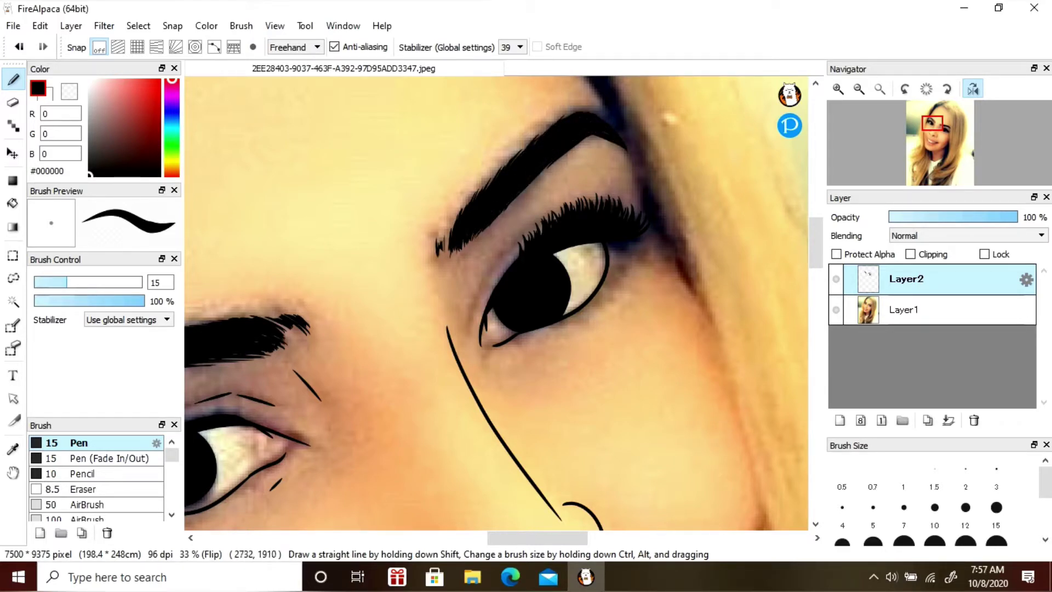
- Turn off the mirrored, rotated canvas display and review the whole portrait
left_click(925, 89)
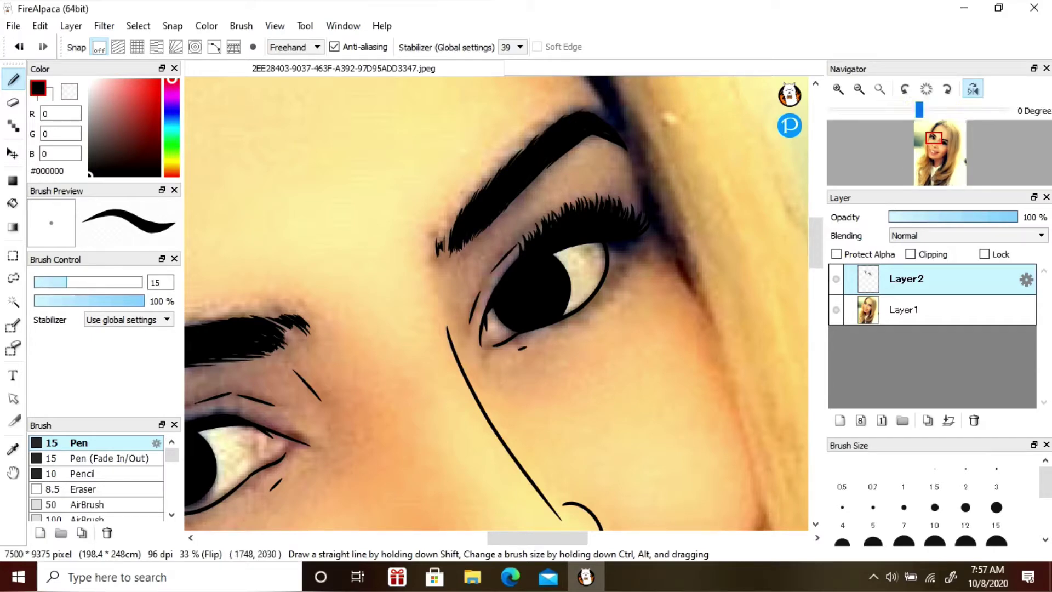
left_click(973, 89)
left_click(879, 88)
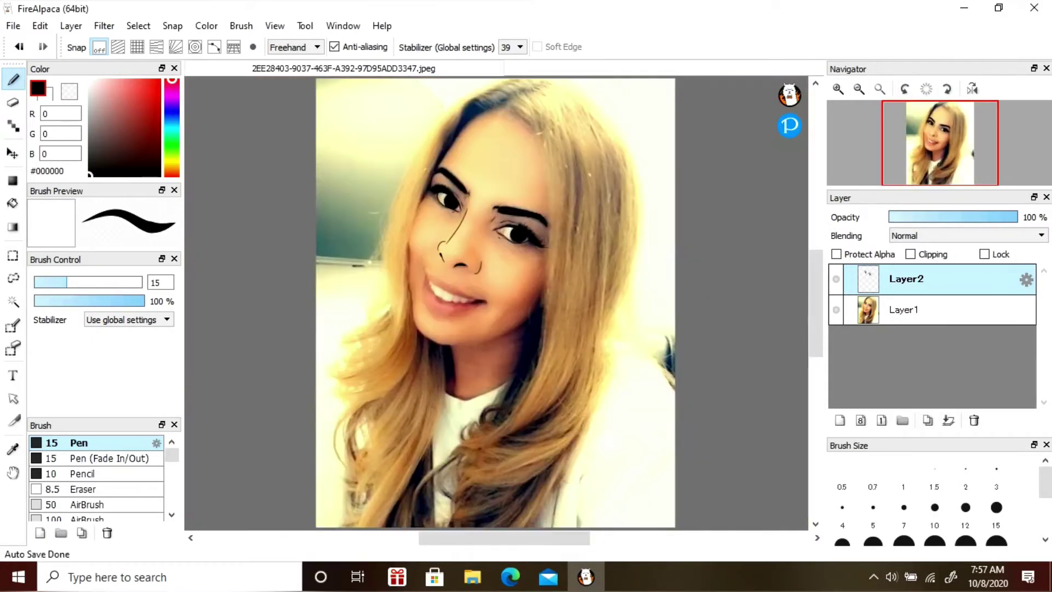
- Trace the upper lip's top contour from corner to corner, undoing and redrawing strokes until it follows the lip shape
scroll(423, 189, "up", 4)
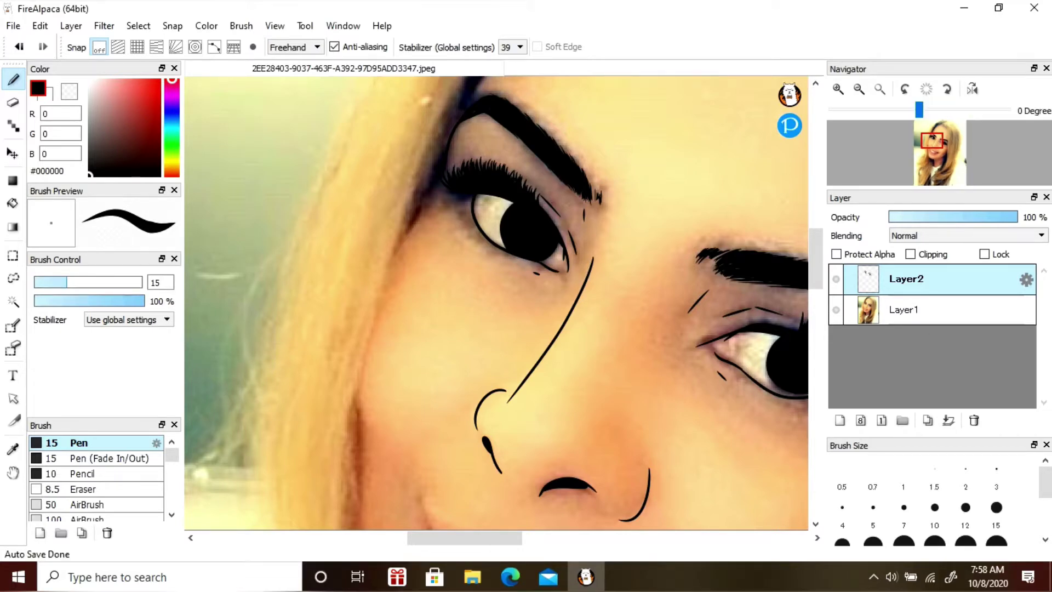
left_click_drag(918, 109, 903, 110)
left_click(838, 88)
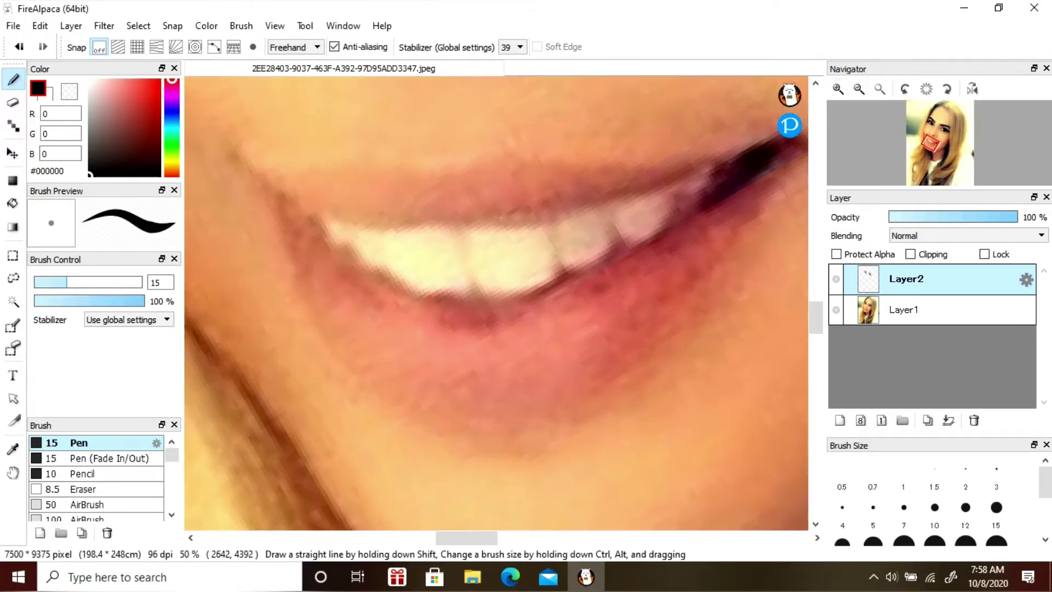
left_click_drag(404, 155, 485, 147)
key("ctrl+z")
mouse_move(404, 155)
left_mouse_down()
mouse_move(695, 156)
mouse_move(775, 132)
left_mouse_up()
mouse_move(404, 155)
left_mouse_down()
mouse_move(244, 148)
mouse_move(400, 160)
mouse_move(284, 176)
mouse_move(237, 131)
left_mouse_up()
key("ctrl+z")
key("ctrl+z")
key("ctrl+z")
key("ctrl+y")
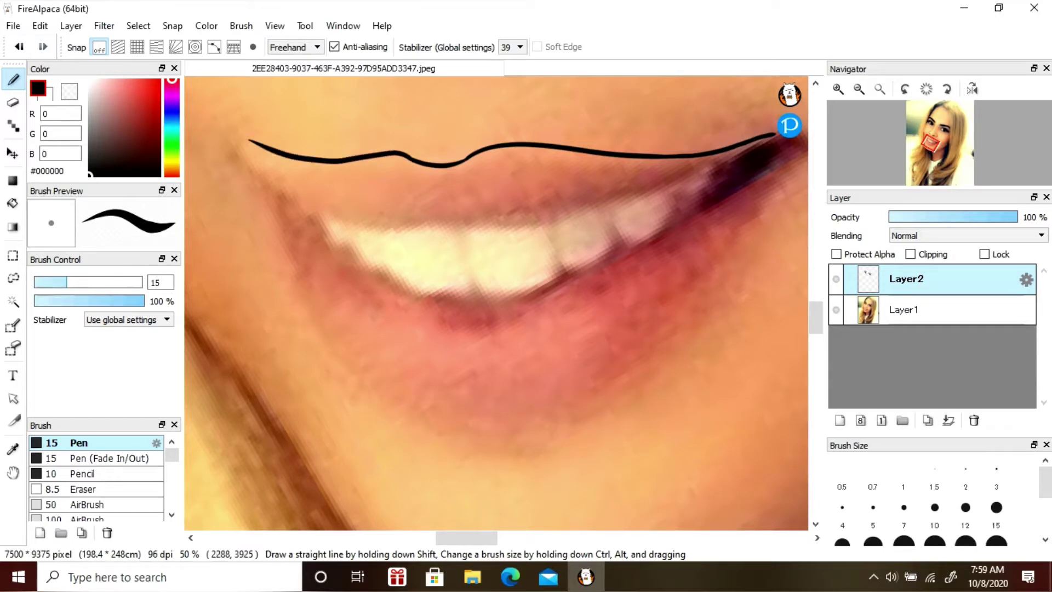
key("ctrl+z")
mouse_move(411, 160)
left_mouse_down()
mouse_move(264, 168)
mouse_move(239, 142)
mouse_move(458, 230)
left_mouse_up()
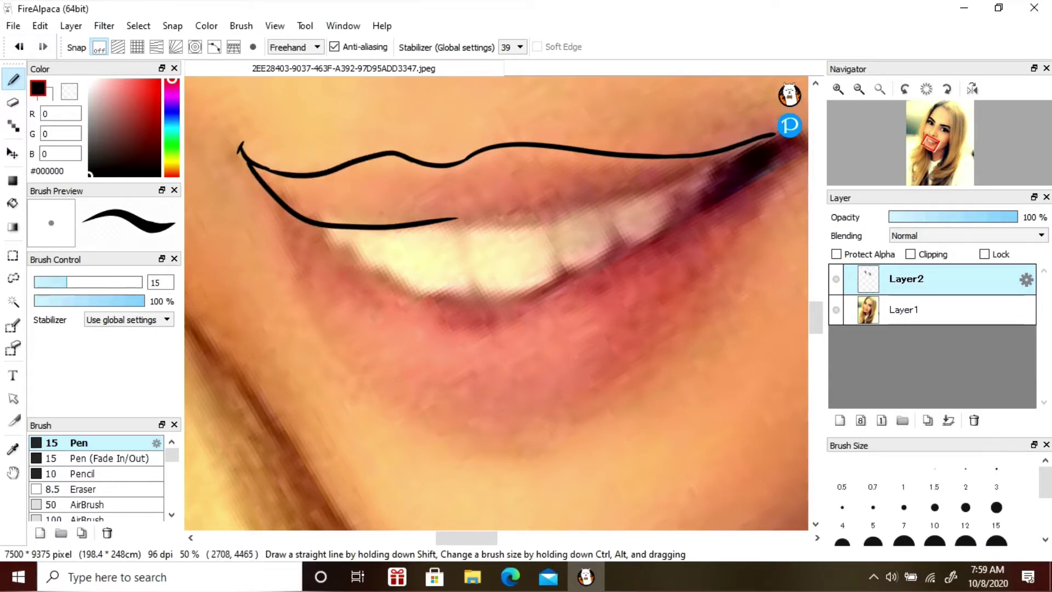
- Redraw the upper lip's inner edge as one curve along the top of the teeth
key("ctrl+z")
left_click_drag(260, 169, 468, 231)
key("ctrl+z")
mouse_move(266, 170)
left_mouse_down()
mouse_move(443, 225)
mouse_move(593, 215)
mouse_move(718, 153)
left_mouse_up()
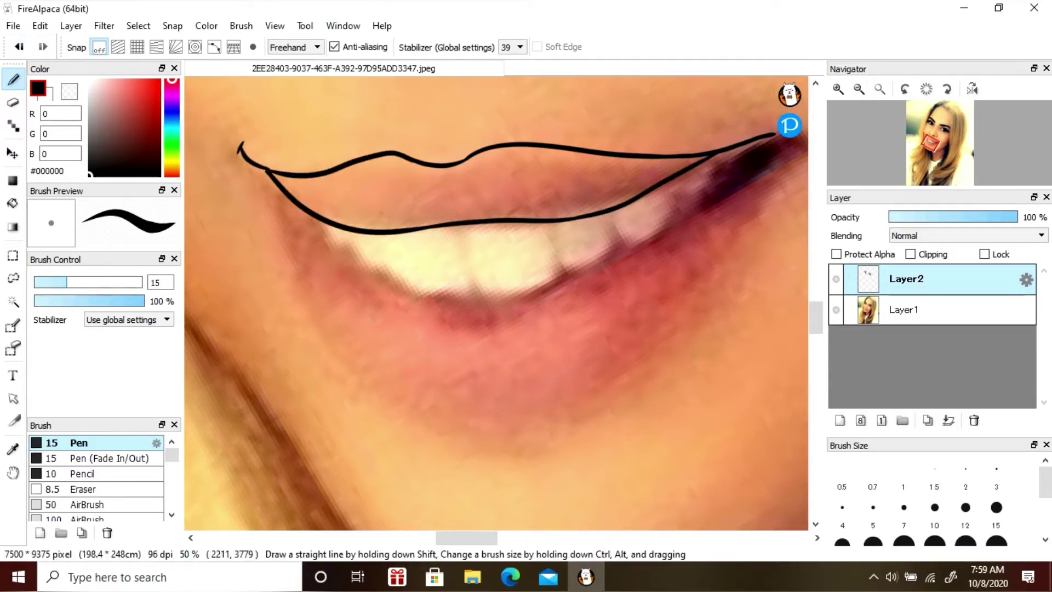
- Hide the photo layer to examine the lip linework, and show the photo again
left_click(904, 89)
left_click(835, 309)
left_click(879, 89)
left_click(835, 309)
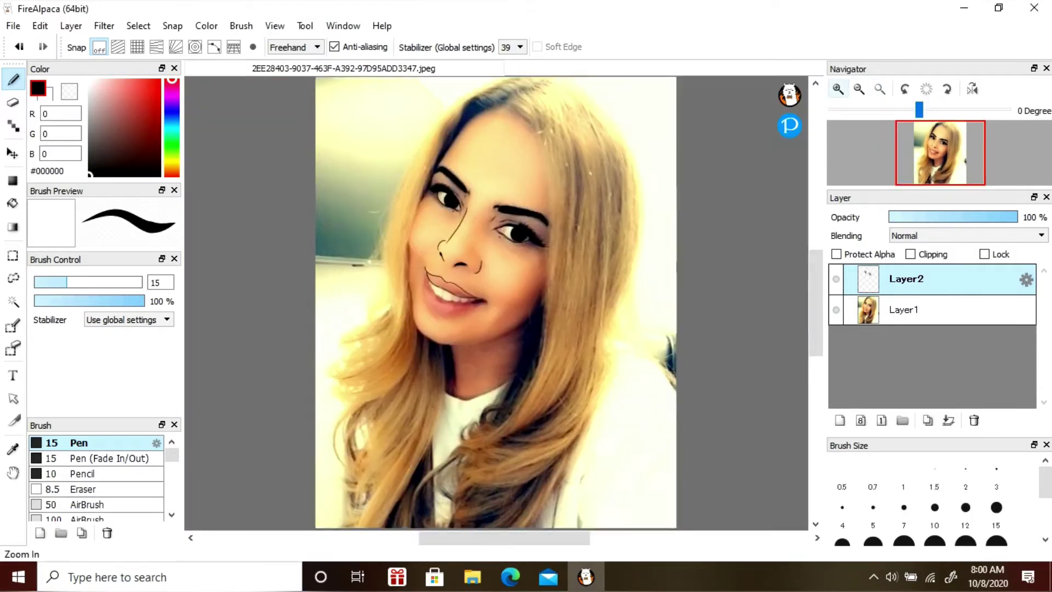
- Draw the lower lip's inner edge from the middle of the teeth to the dark corner of the mouth
left_click(838, 89)
left_click(838, 89)
scroll(496, 301, "down", 1)
left_click_drag(491, 309, 597, 110)
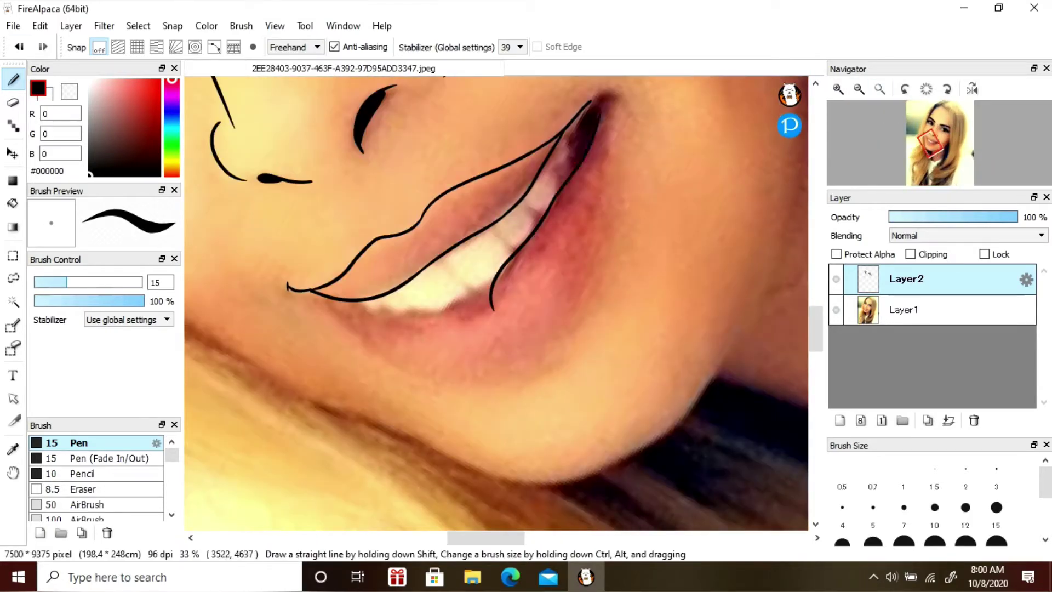
- Try to complete the lower lip with the rest of its inner edge and its outer contour
mouse_move(491, 310)
left_mouse_down()
mouse_move(324, 298)
mouse_move(592, 165)
left_mouse_up()
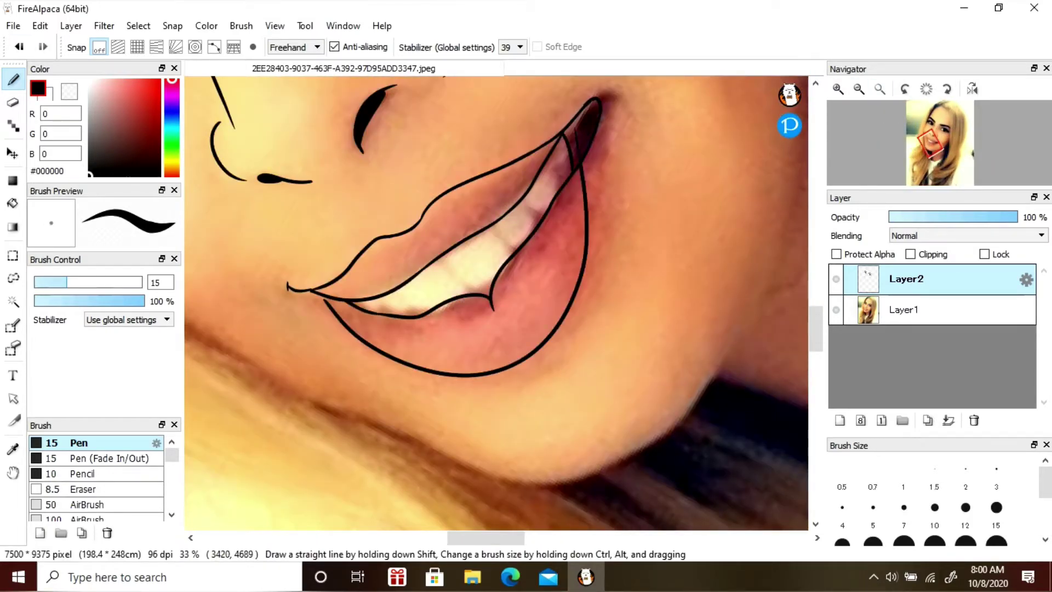
key("ctrl+z")
left_click_drag(323, 298, 597, 149)
- Examine the mouth linework with the photo hidden and undo the latest lower lip strokes
left_click(925, 89)
scroll(534, 326, "down", 3)
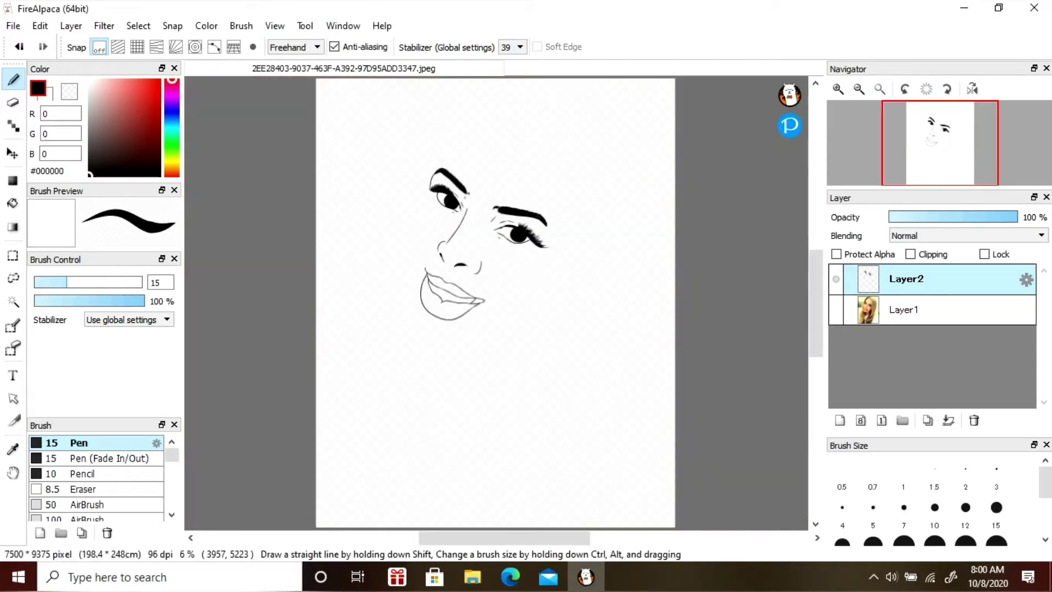
scroll(534, 327, "up", 2)
scroll(252, 309, "up", 3)
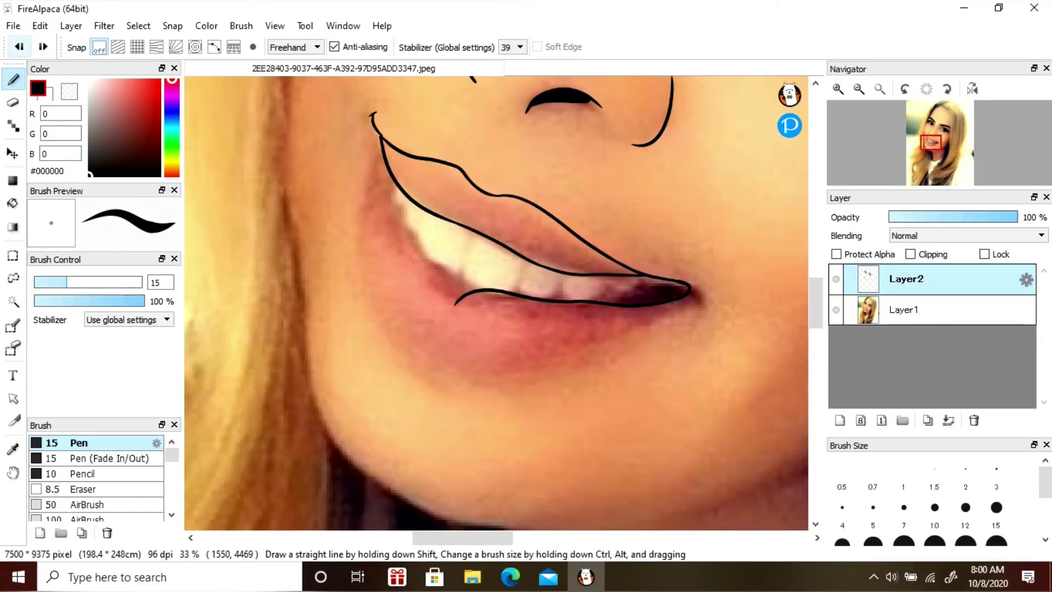
left_click(19, 47)
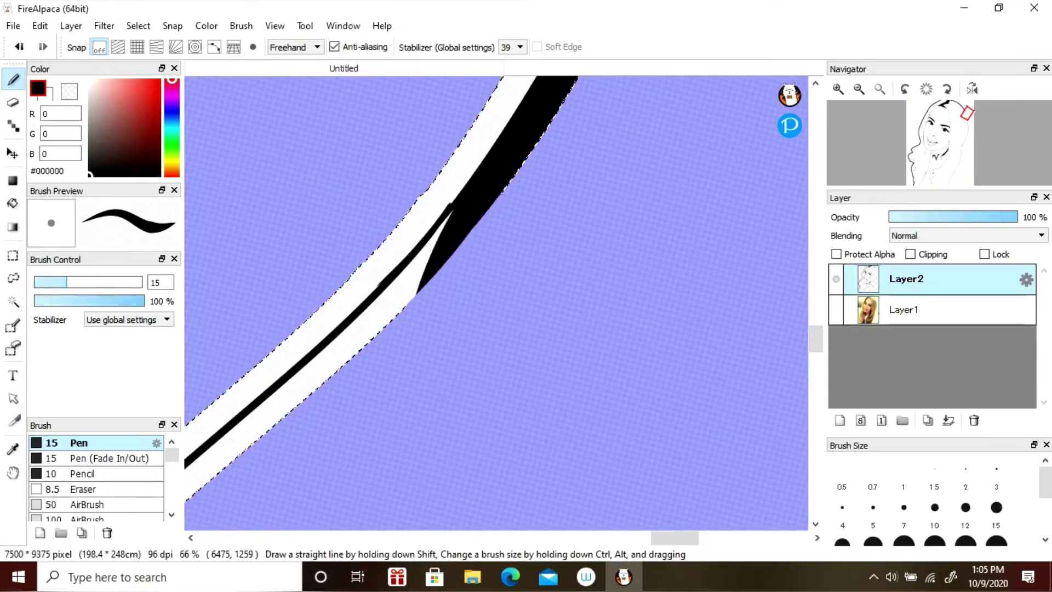
- Thicken the hair's outer contour in black along the upper right side of the head, within the selected band
left_click_drag(416, 290, 186, 498)
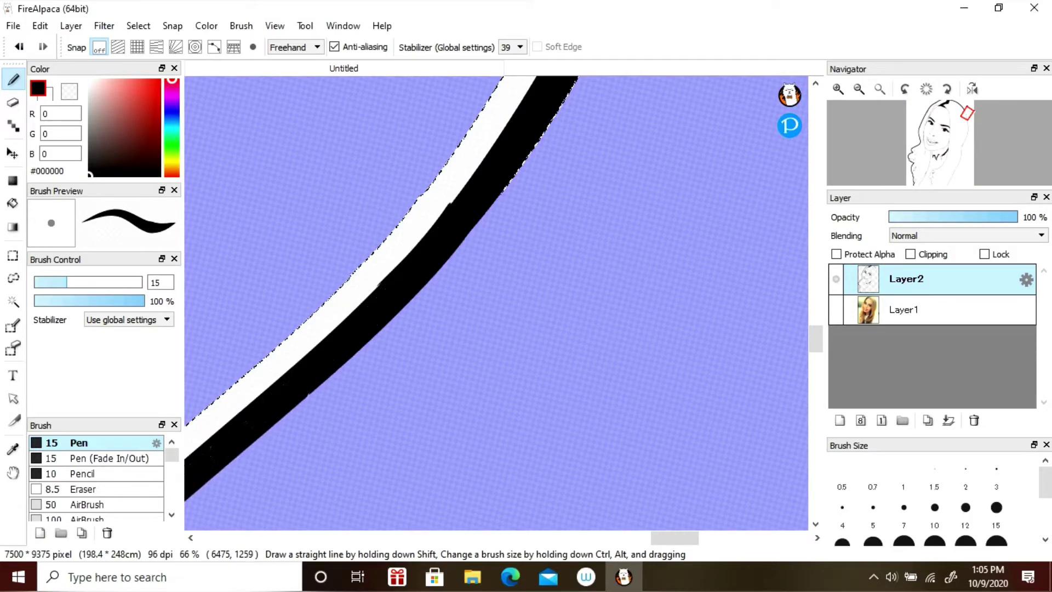
mouse_move(663, 80)
left_mouse_down()
mouse_move(337, 350)
mouse_move(192, 449)
left_mouse_up()
left_click_drag(337, 351, 499, 216)
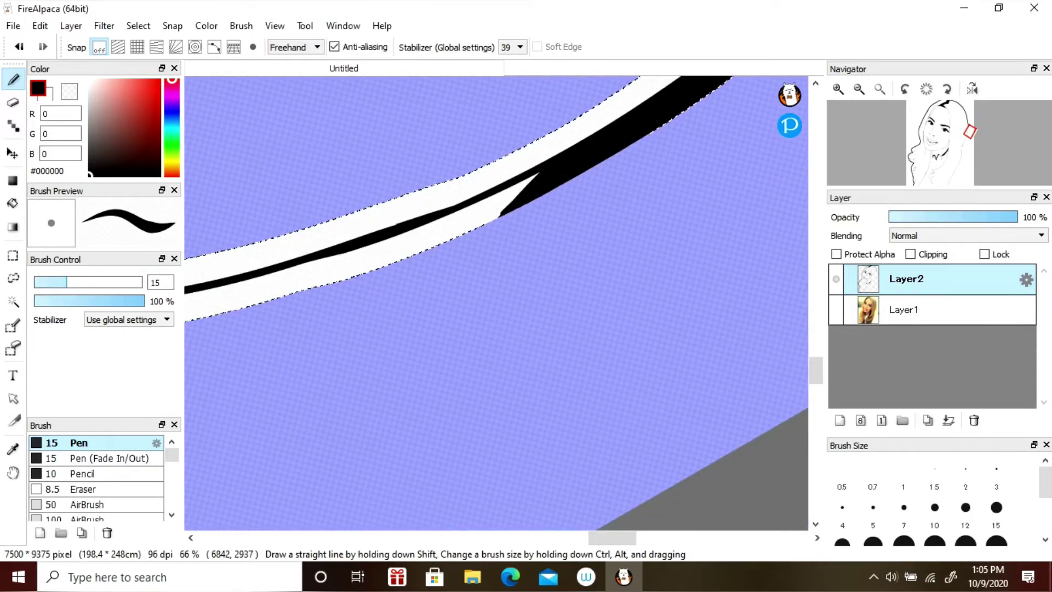
mouse_move(540, 175)
left_mouse_down()
mouse_move(230, 293)
mouse_move(353, 416)
left_mouse_up()
mouse_move(712, 304)
left_mouse_down()
mouse_move(475, 348)
mouse_move(186, 365)
left_mouse_up()
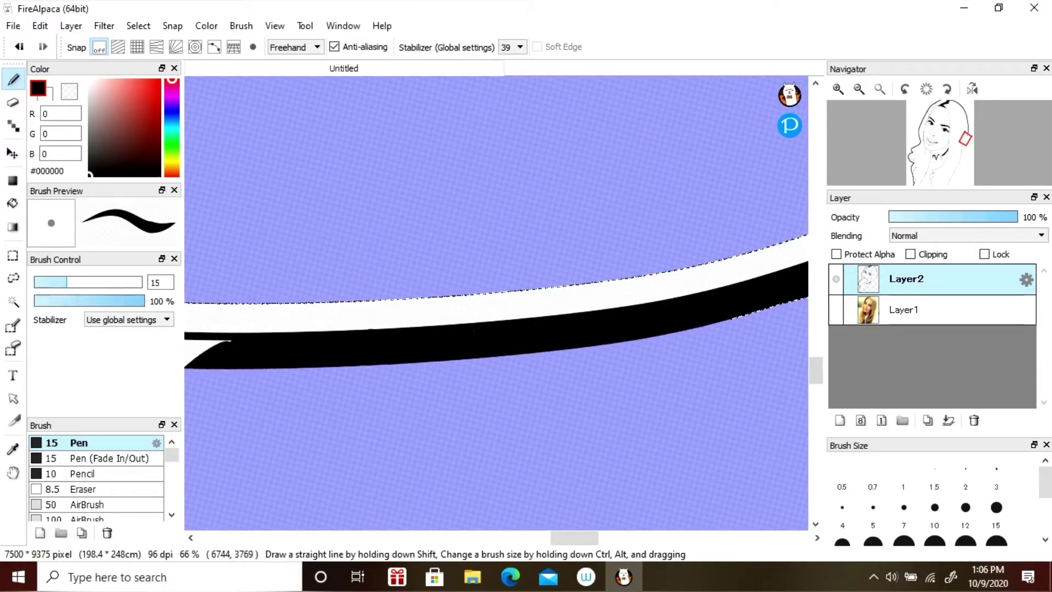
- Thicken the outer hair contour past the fork where the inner strand branches off, filling it solid black along its outer edge
mouse_move(629, 164)
left_mouse_down()
mouse_move(576, 293)
mouse_move(575, 370)
mouse_move(559, 408)
left_mouse_up()
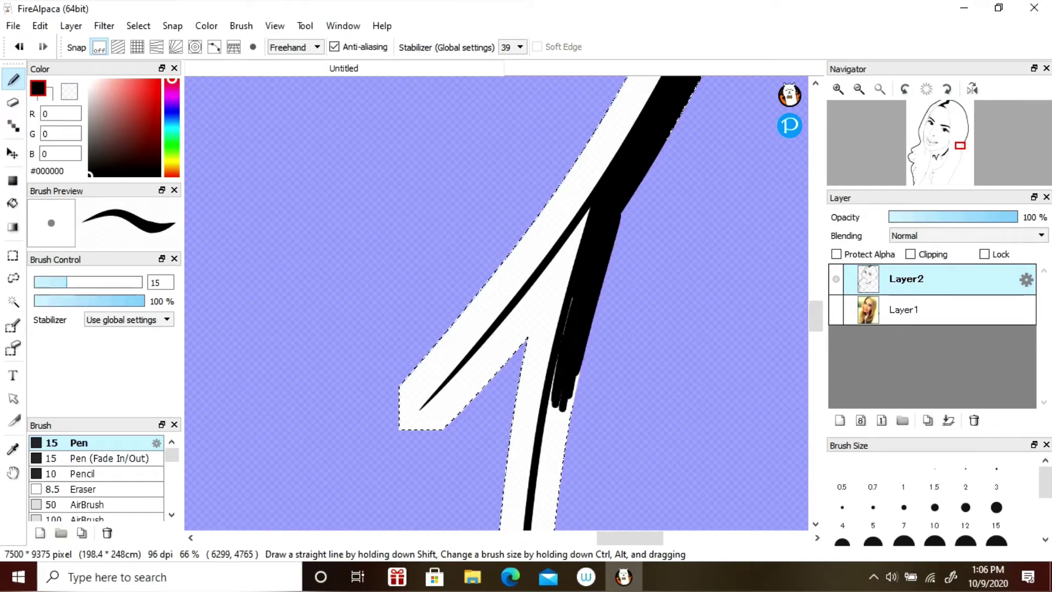
left_click_drag(569, 298, 554, 471)
left_click_drag(584, 351, 558, 477)
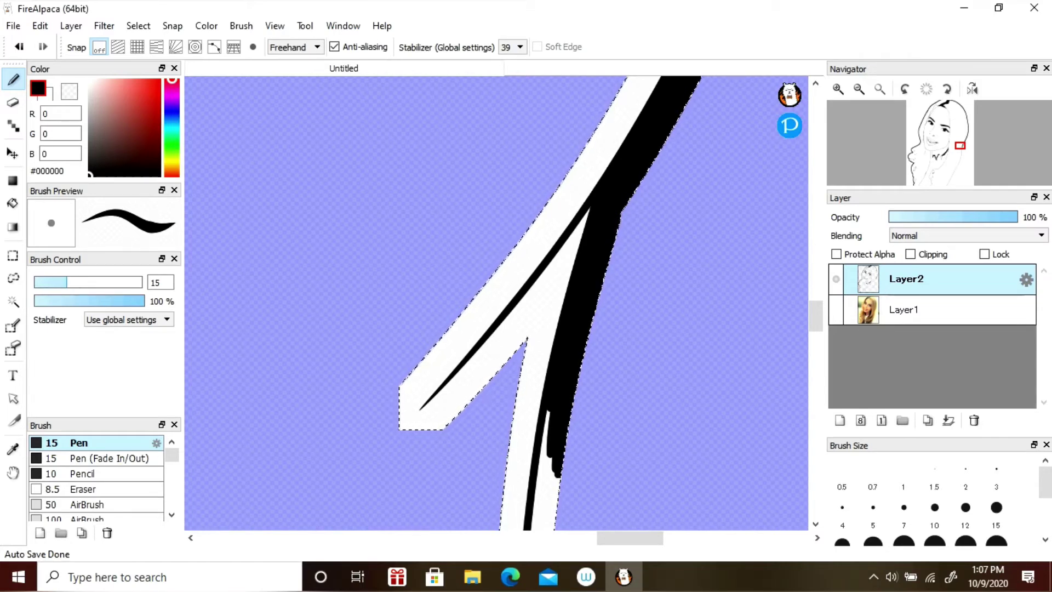
scroll(496, 303, "down", 5)
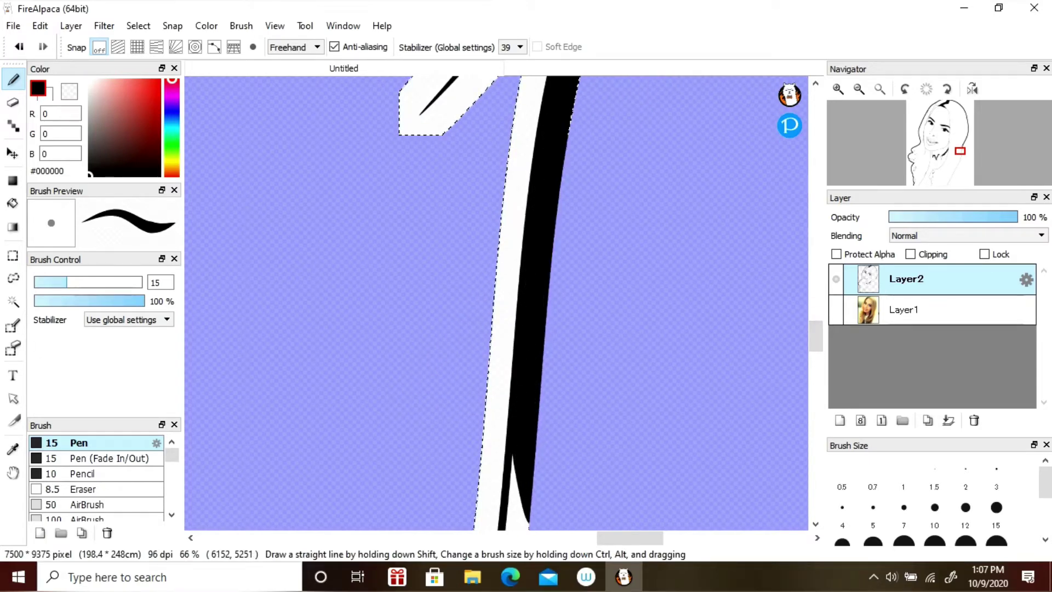
scroll(496, 303, "down", 5)
scroll(496, 302, "down", 3)
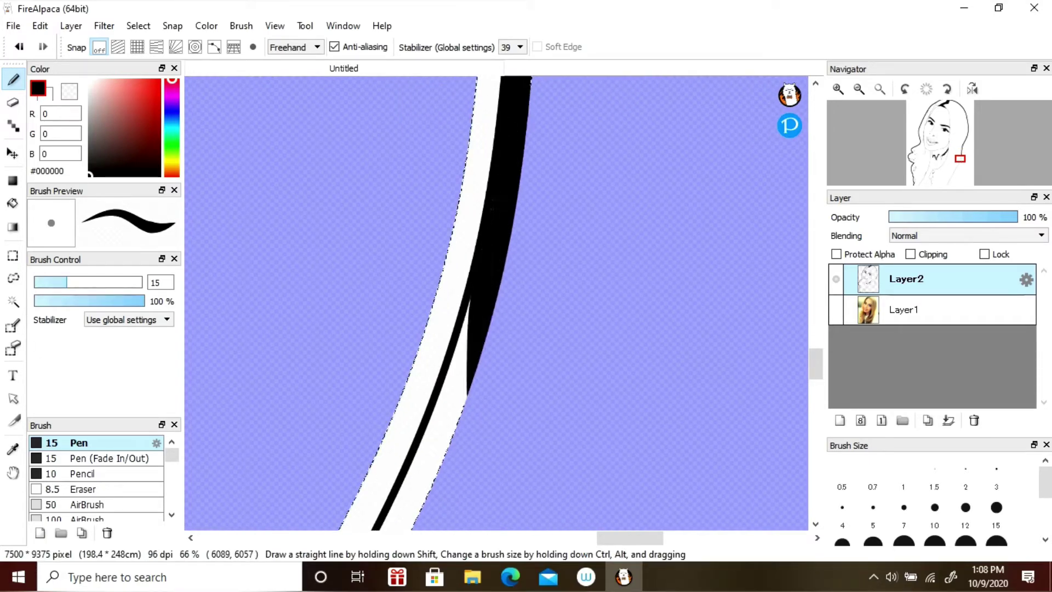
- Thicken the lower right hair contour in black down to the canvas edge and clear the selection
scroll(496, 303, "left", 5)
scroll(496, 303, "down", 5)
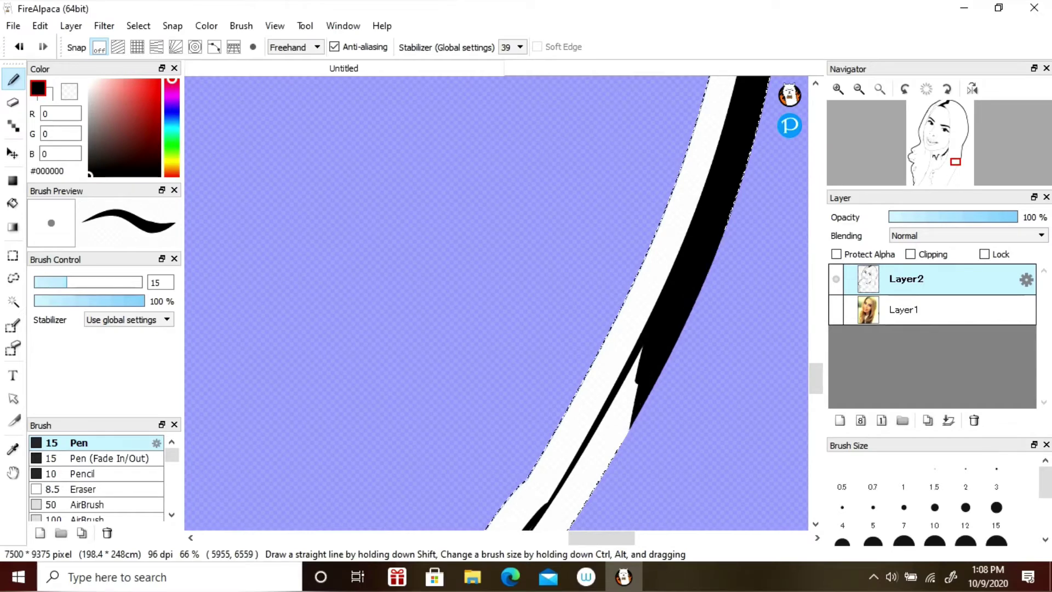
mouse_move(539, 159)
left_mouse_down()
mouse_move(376, 521)
mouse_move(362, 527)
left_mouse_up()
scroll(495, 303, "left", 2)
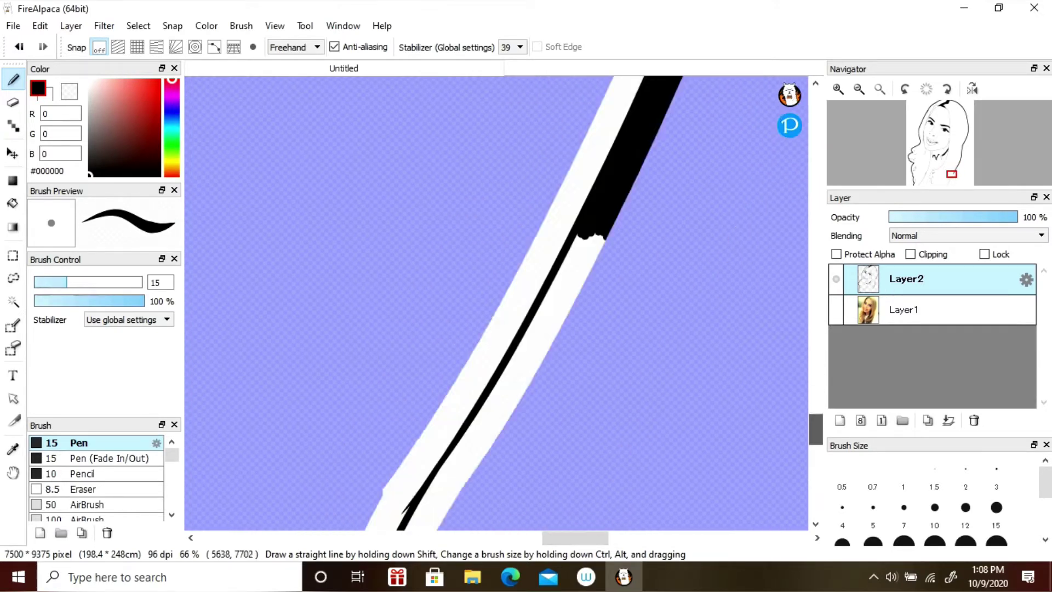
scroll(496, 302, "down", 3)
mouse_move(603, 82)
left_mouse_down()
mouse_move(553, 219)
mouse_move(373, 520)
left_mouse_up()
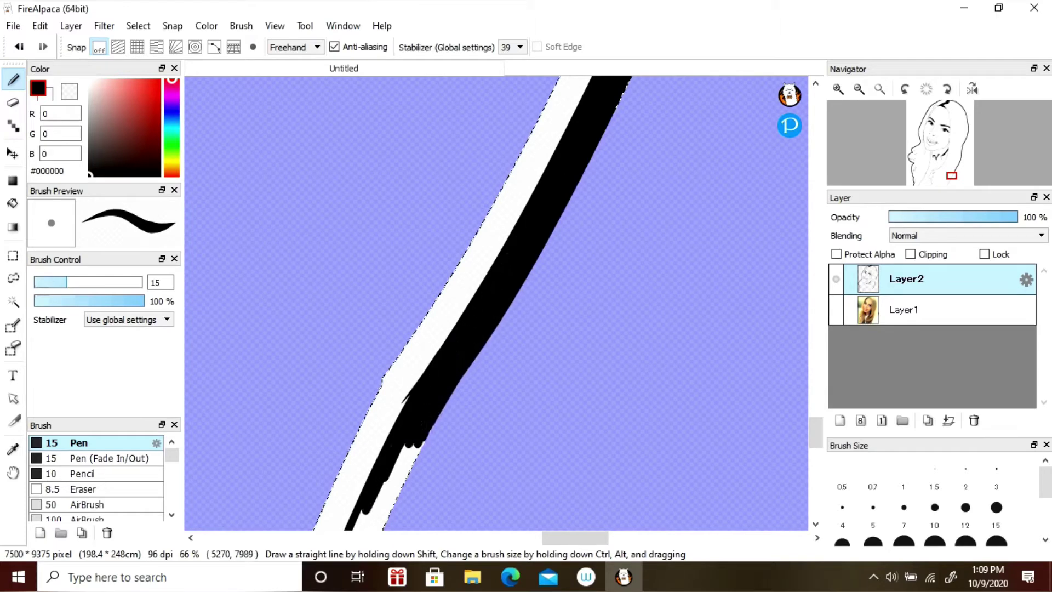
scroll(496, 303, "left", 3)
scroll(496, 303, "down", 3)
mouse_move(658, 79)
left_mouse_down()
mouse_move(545, 309)
mouse_move(482, 383)
mouse_move(433, 416)
left_mouse_up()
key("ctrl+0")
key("ctrl+d")
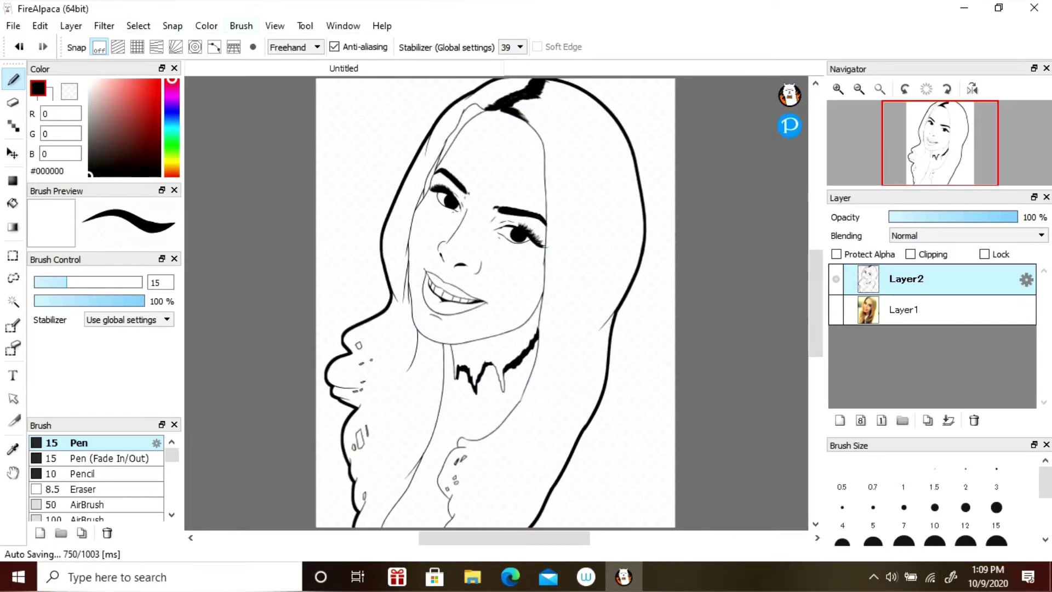
- Fill the narrow gap between the left forehead hairline and the adjacent hair strand with black using the Bucket tool
key("g")
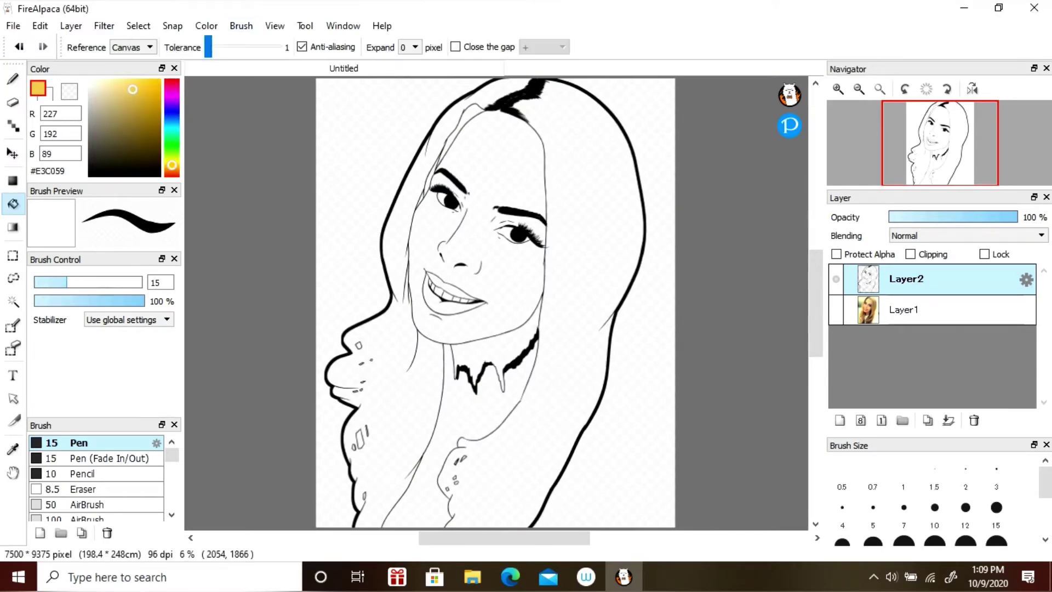
key("x")
left_click(838, 89)
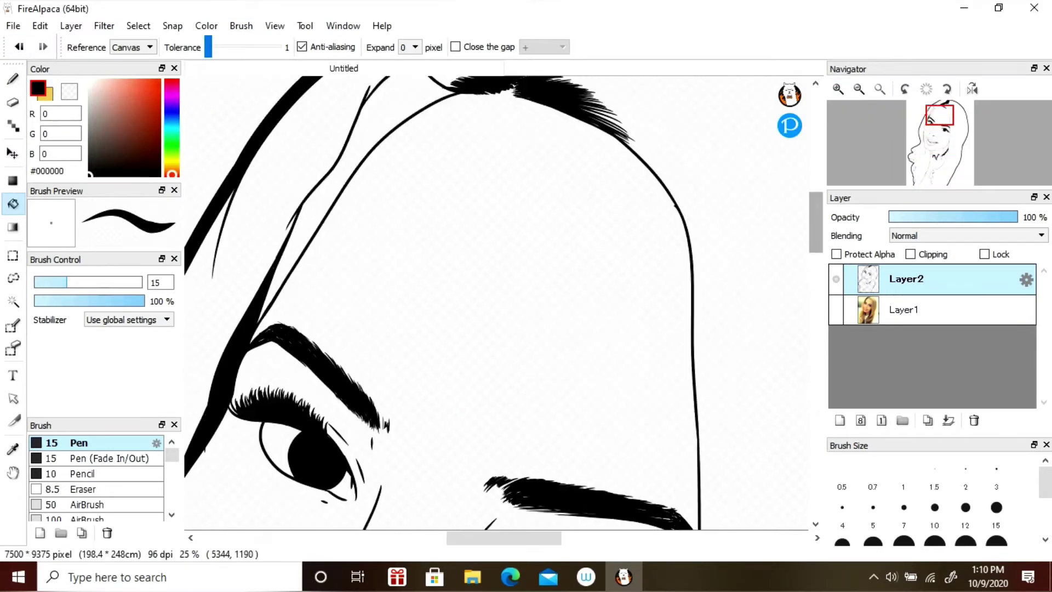
left_click(859, 89)
- On a new layer below the line art, fill the hair with #E3C059 and brighten it to a vivid yellow with Levels
key("ctrl+shift+n")
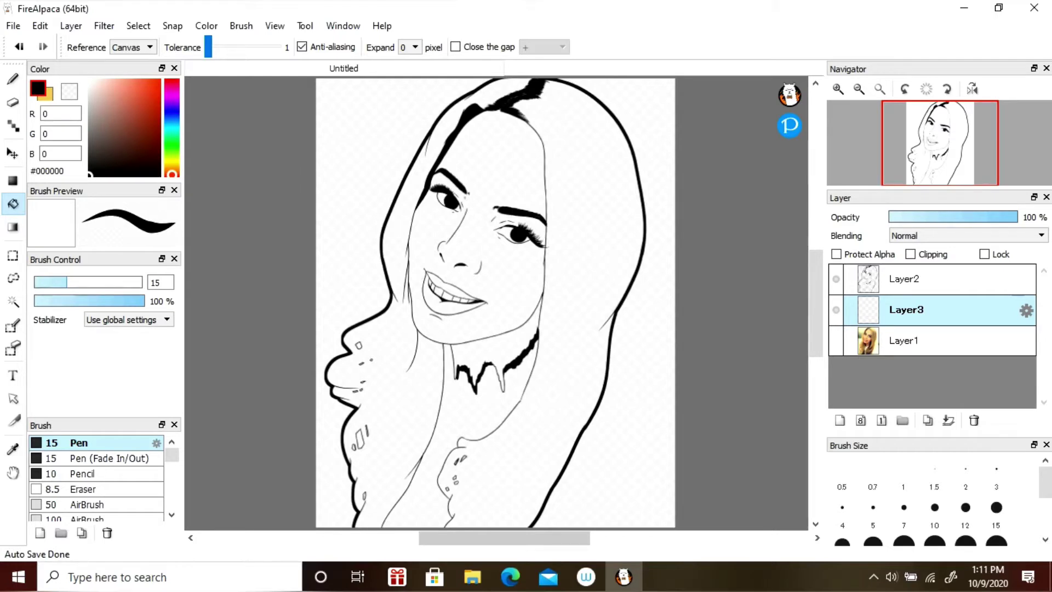
key("x")
left_click(378, 339)
left_click(597, 263)
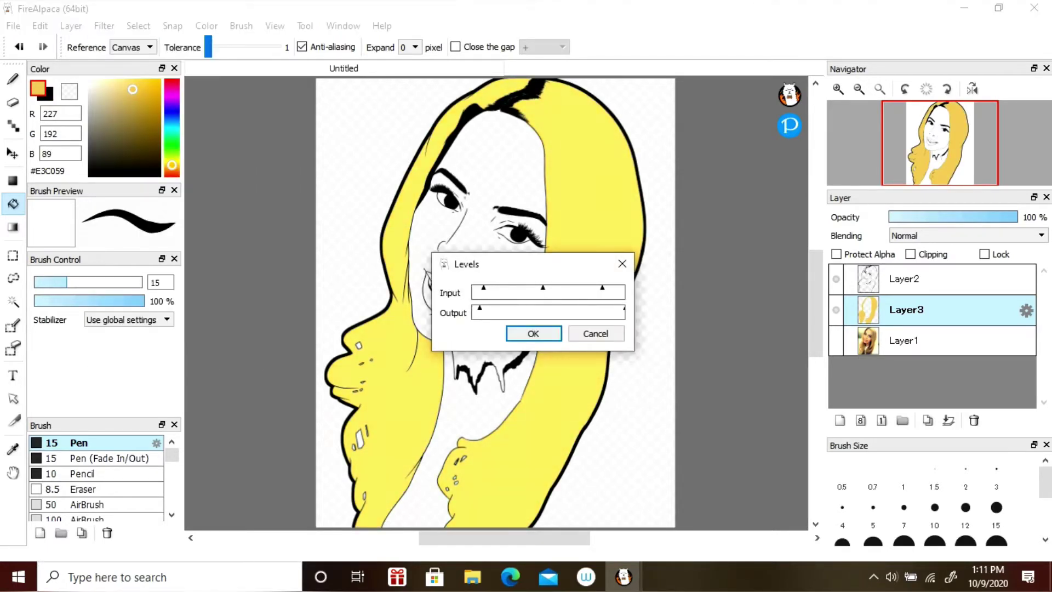
key("Return")
- On a new layer below the hair color, fill the face and neck with orange #EBA439
key("ctrl+shift+n")
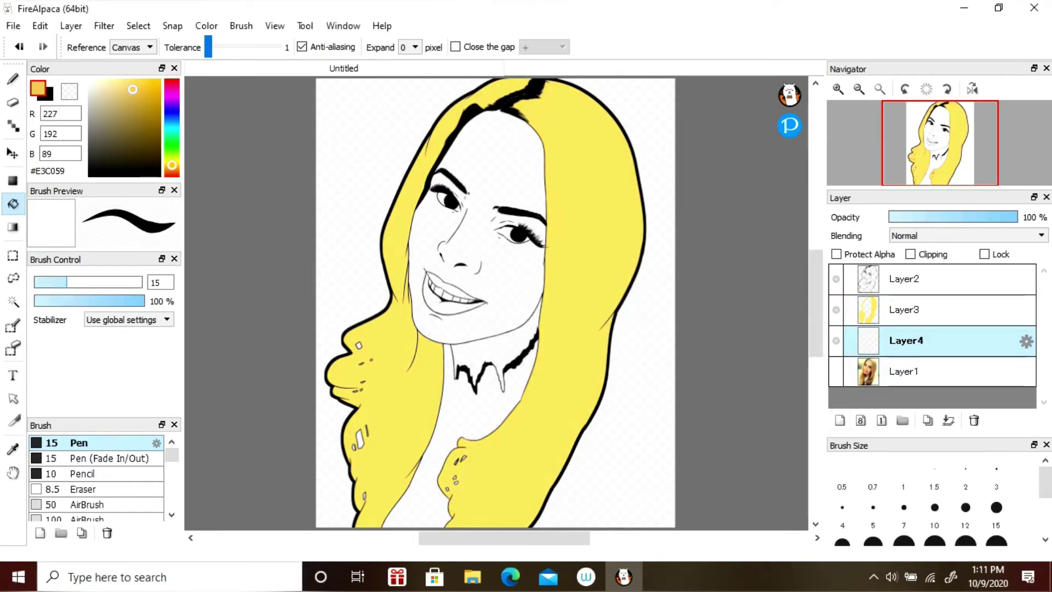
key("ctrl+plus")
key("ctrl+plus")
left_click(137, 88)
left_click(466, 247)
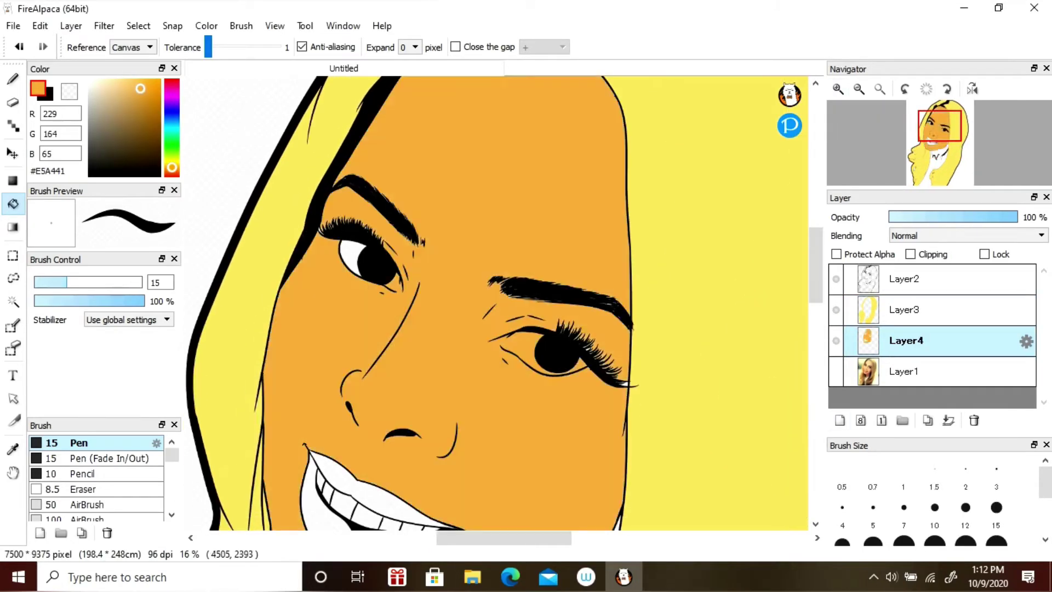
left_click(143, 86)
left_click(466, 247)
key("ctrl+minus")
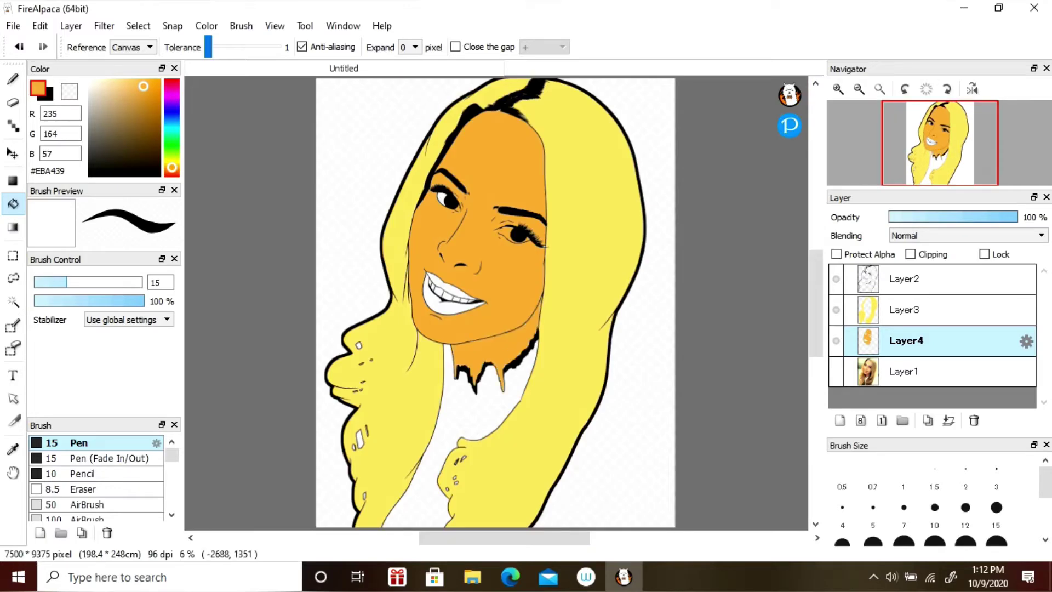
- Paint the eye whites and the small unfilled gaps in the skin orange with the Pen at size 43.8
key("b")
key("ctrl+plus")
left_click_drag(67, 282, 109, 282)
scroll(496, 301, "down", 5)
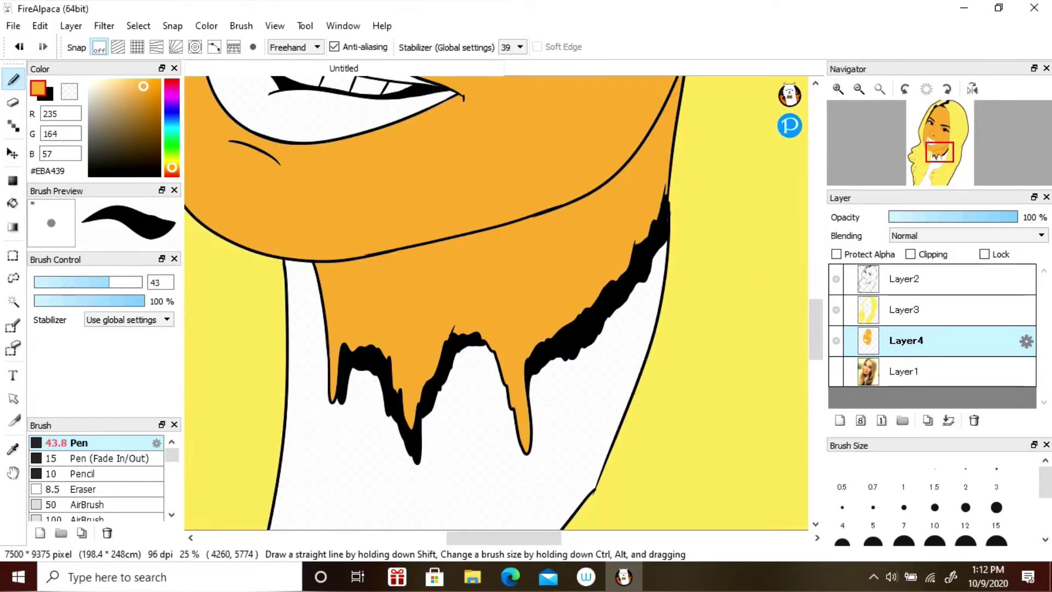
scroll(496, 301, "up", 6)
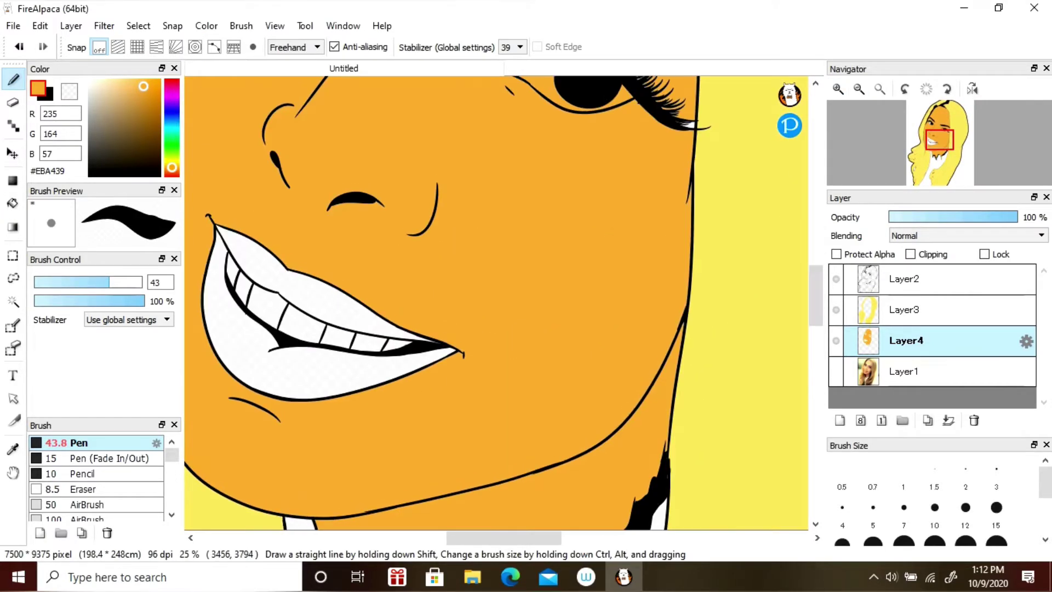
scroll(496, 302, "up", 4)
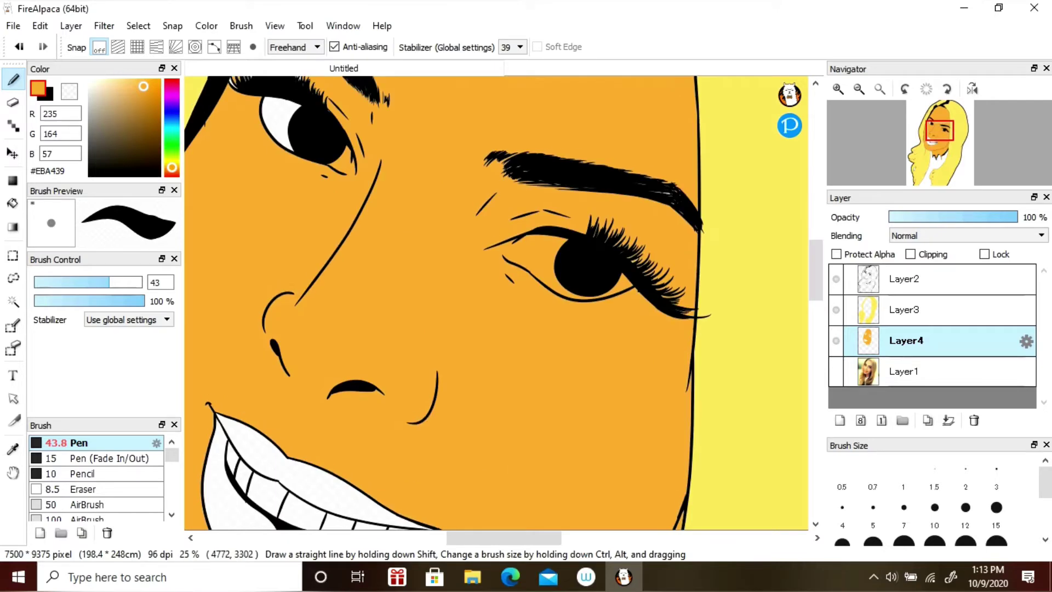
scroll(495, 301, "left", 4)
scroll(496, 301, "up", 3)
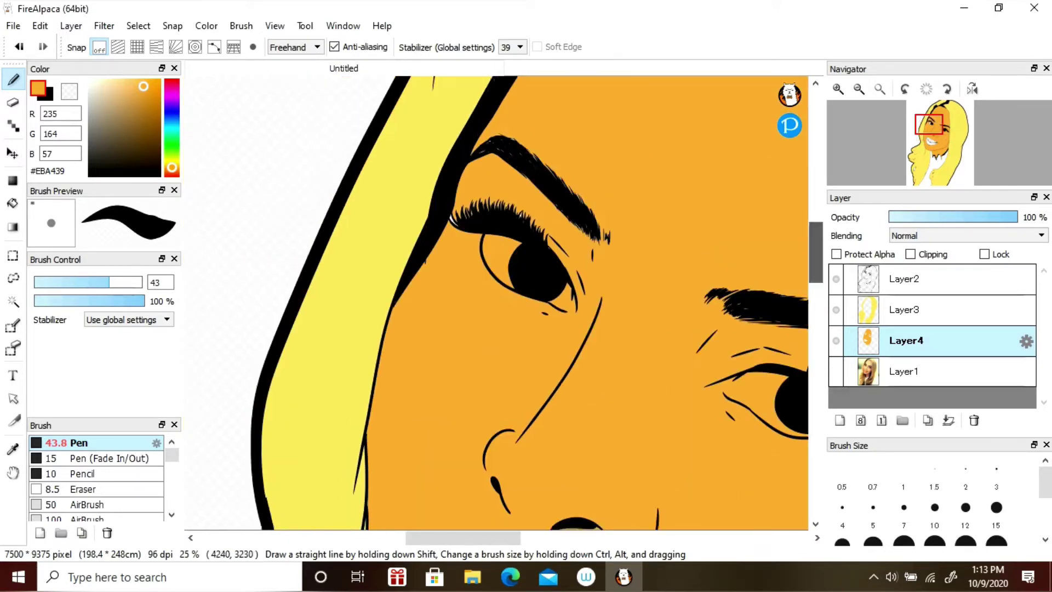
scroll(495, 301, "up", 7)
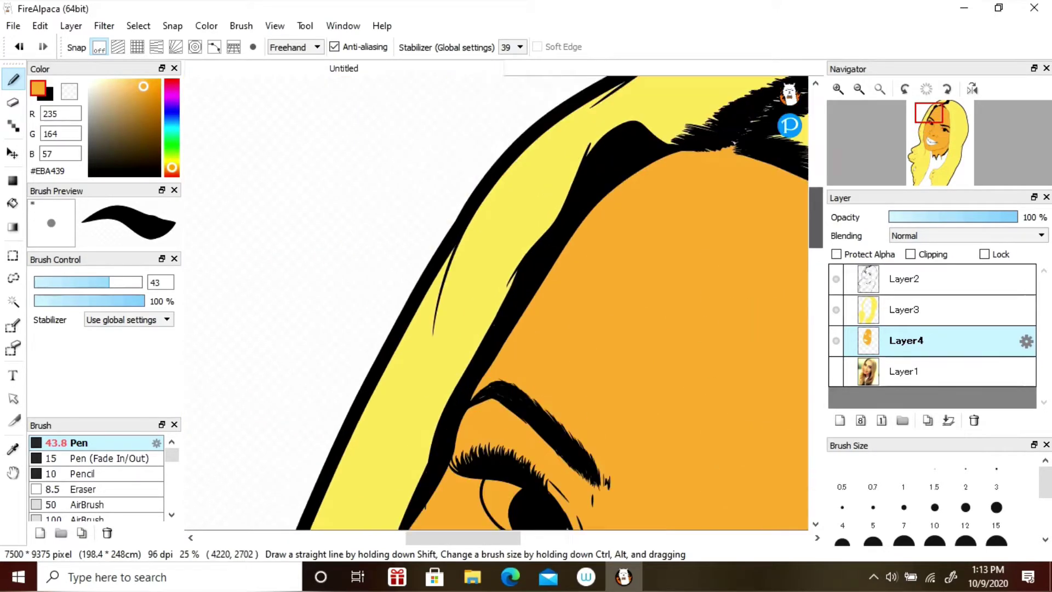
scroll(496, 301, "right", 4)
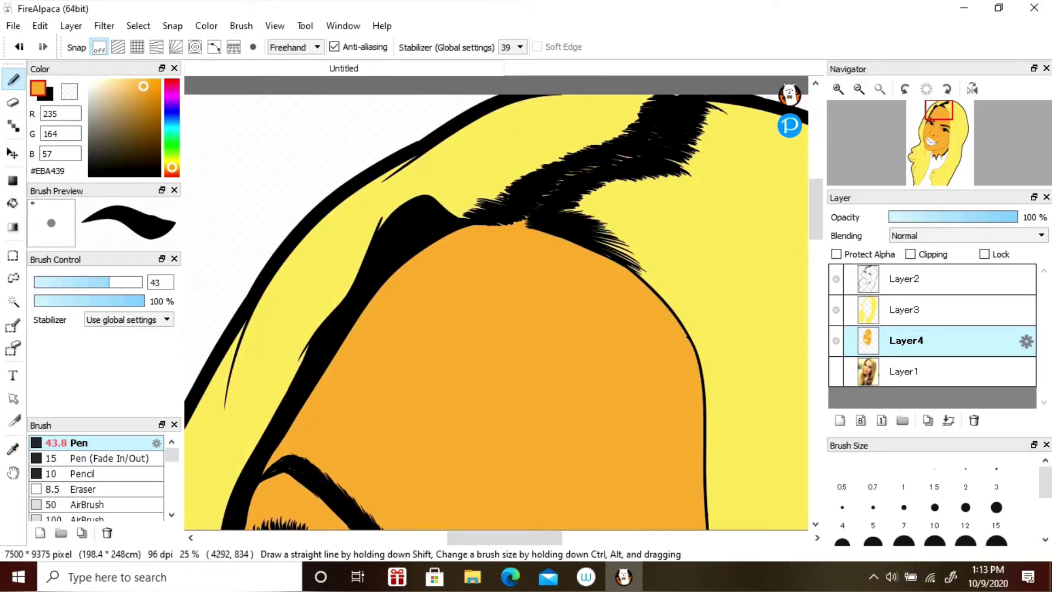
- Lighten the orange skin color to a golden yellow with Levels
scroll(496, 302, "down", 3)
scroll(495, 301, "up", 2)
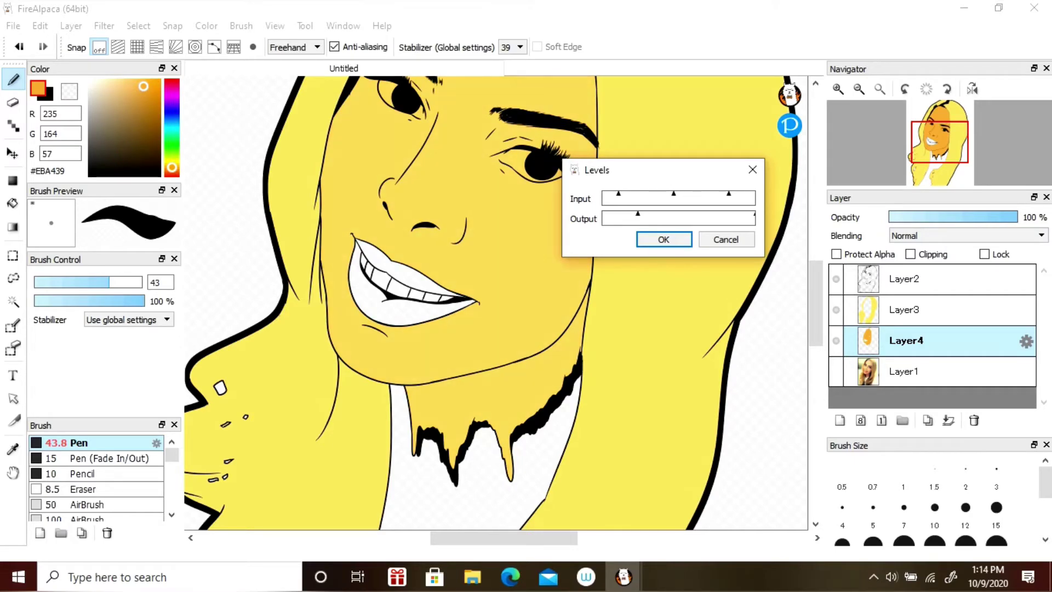
key("Return")
- On a new layer above the skin color, paint #855611 shading around the right eye, cheek, jaw and nose with the size 80 Watercolor brush
left_click(859, 88)
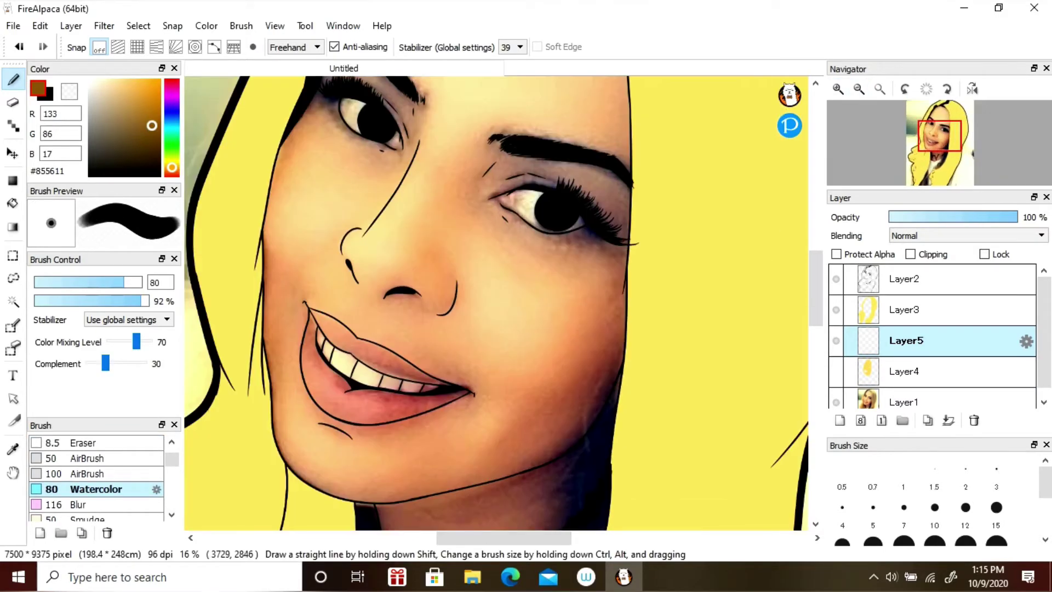
left_click_drag(468, 134, 553, 135)
mouse_move(573, 153)
left_mouse_down()
mouse_move(519, 153)
mouse_move(574, 219)
mouse_move(519, 199)
mouse_move(630, 218)
left_mouse_up()
mouse_move(606, 266)
left_mouse_down()
mouse_move(609, 294)
mouse_move(584, 353)
mouse_move(482, 480)
mouse_move(586, 389)
mouse_move(608, 340)
mouse_move(479, 481)
mouse_move(351, 493)
mouse_move(427, 441)
mouse_move(372, 411)
mouse_move(329, 485)
mouse_move(273, 345)
mouse_move(268, 235)
mouse_move(285, 433)
mouse_move(268, 213)
mouse_move(320, 98)
mouse_move(277, 257)
left_mouse_up()
mouse_move(343, 228)
left_mouse_down()
mouse_move(359, 268)
mouse_move(419, 287)
mouse_move(419, 258)
left_mouse_up()
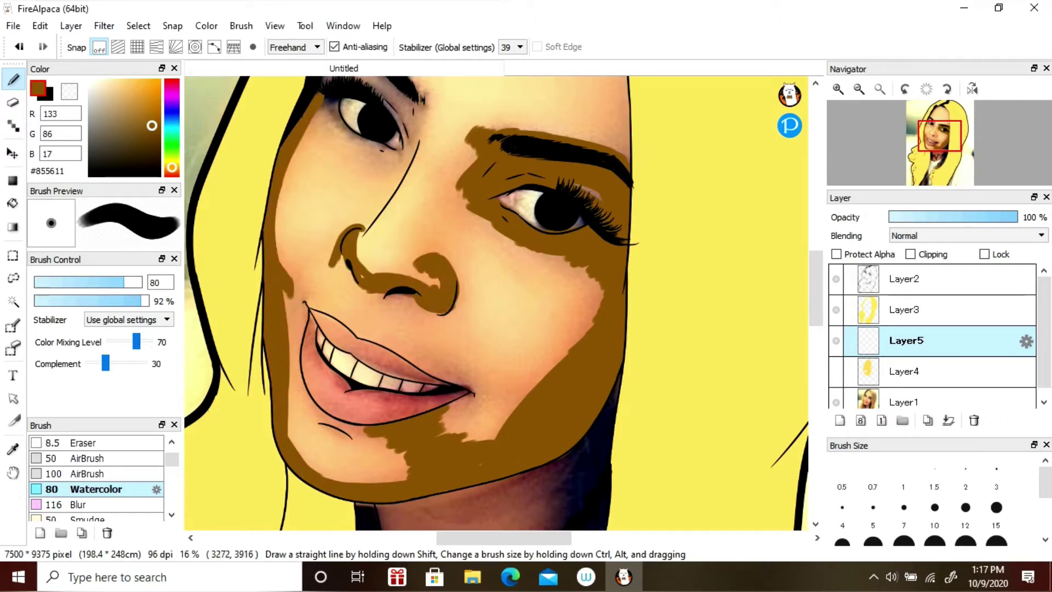
- Add brown shading along the nose bridge, above and below the lips, at the mouth corners, under the right eye and on the upper neck
left_click_drag(362, 241, 419, 141)
left_click_drag(378, 307, 365, 331)
left_click_drag(366, 442, 306, 408)
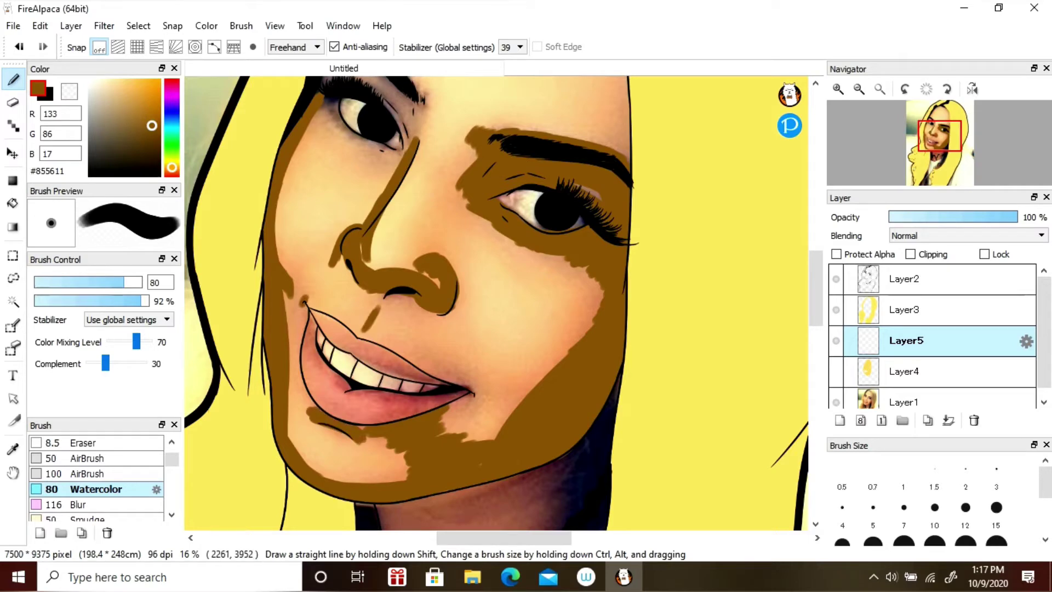
left_click_drag(480, 408, 482, 390)
mouse_move(526, 257)
left_mouse_down()
mouse_move(605, 269)
mouse_move(566, 381)
left_mouse_up()
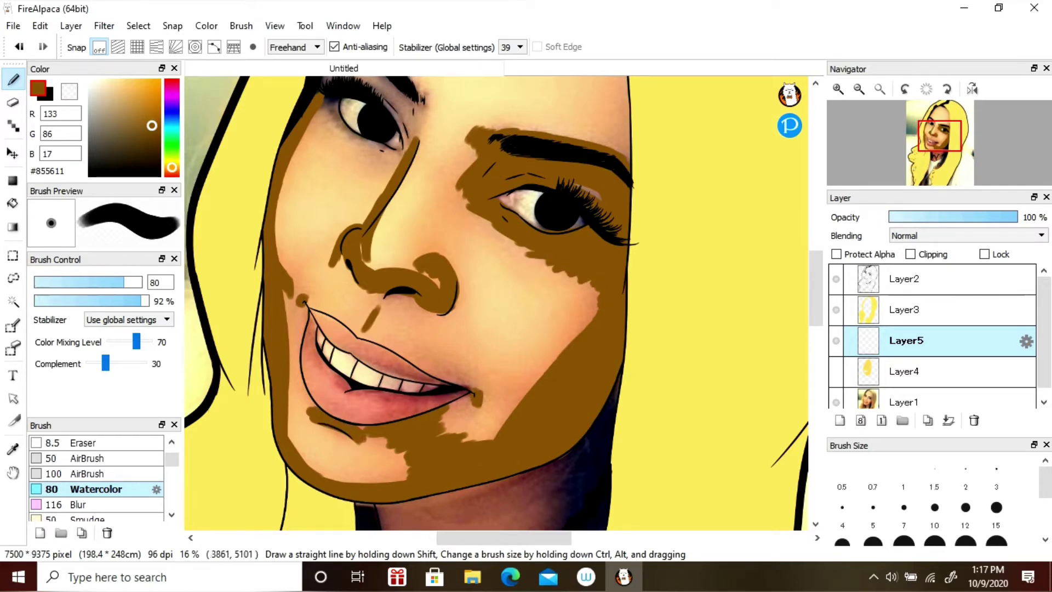
scroll(523, 451, "down", 3)
mouse_move(567, 339)
left_mouse_down()
mouse_move(585, 336)
mouse_move(586, 320)
mouse_move(548, 356)
left_mouse_up()
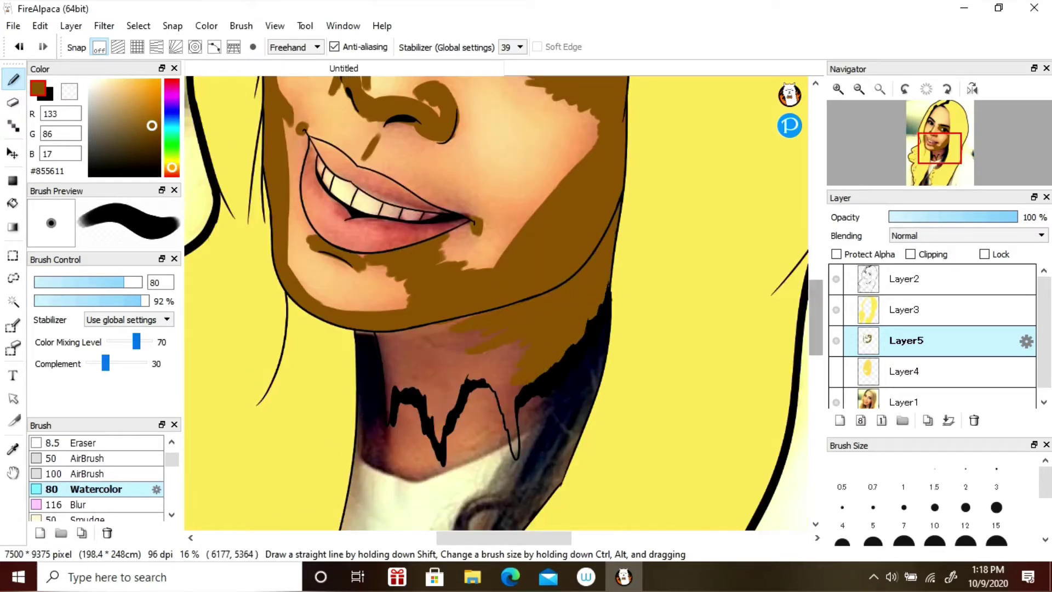
- Shade around the left eye and eyebrow and along both sides of the forehead in the same brown
scroll(411, 301, "up", 5)
mouse_move(336, 230)
left_mouse_down()
mouse_move(428, 291)
mouse_move(345, 334)
mouse_move(397, 301)
left_mouse_up()
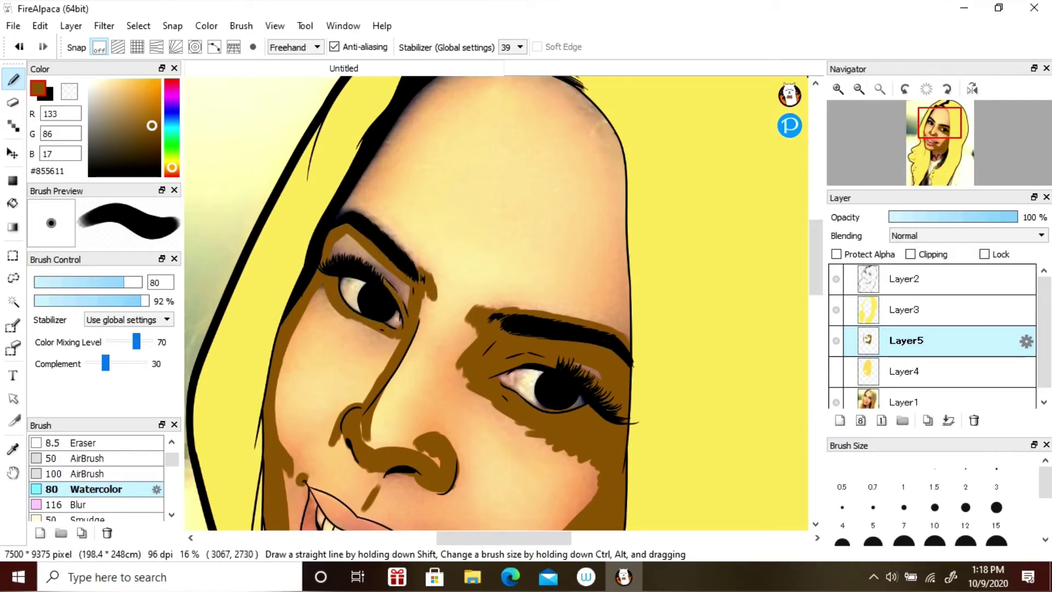
scroll(411, 301, "up", 2)
mouse_move(350, 263)
left_mouse_down()
mouse_move(424, 217)
mouse_move(501, 115)
mouse_move(545, 123)
mouse_move(603, 186)
mouse_move(602, 367)
mouse_move(589, 307)
left_mouse_up()
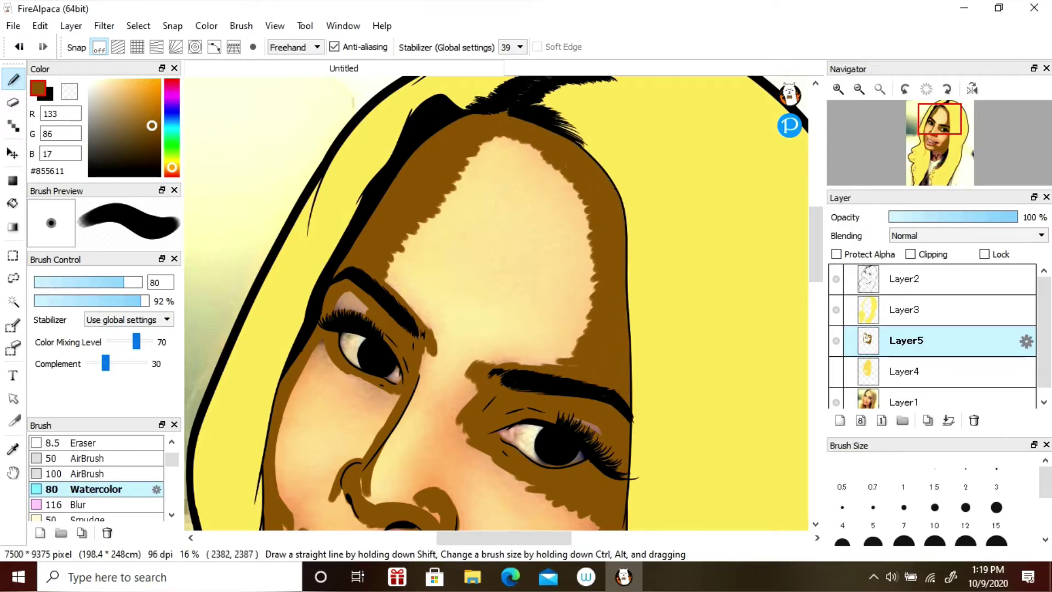
- Adjust the brown face shading to a brighter orange-brown with Levels
scroll(495, 303, "down", 3)
scroll(496, 303, "up", 5)
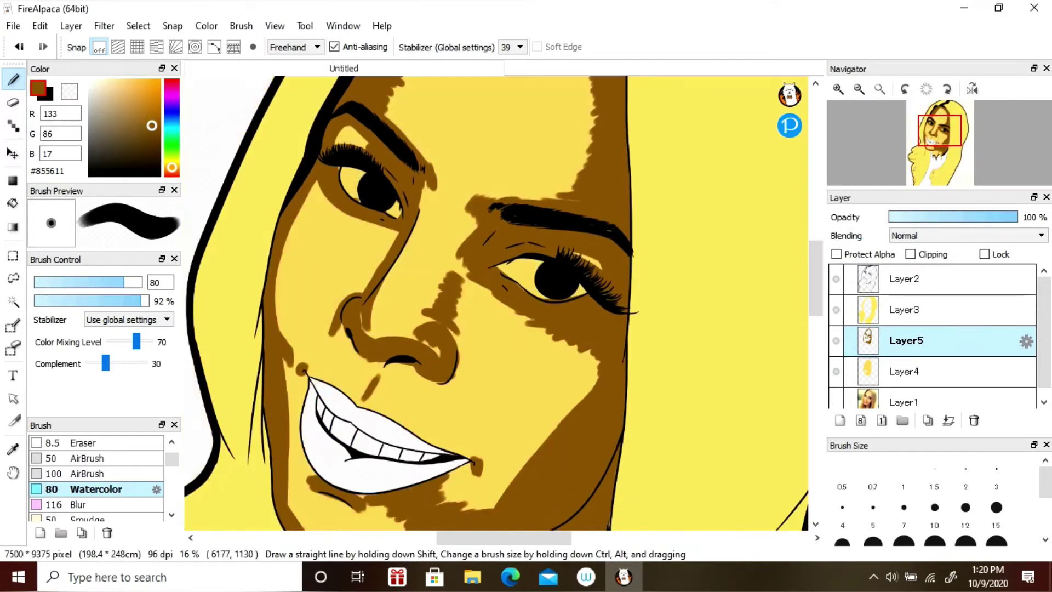
left_click(103, 26)
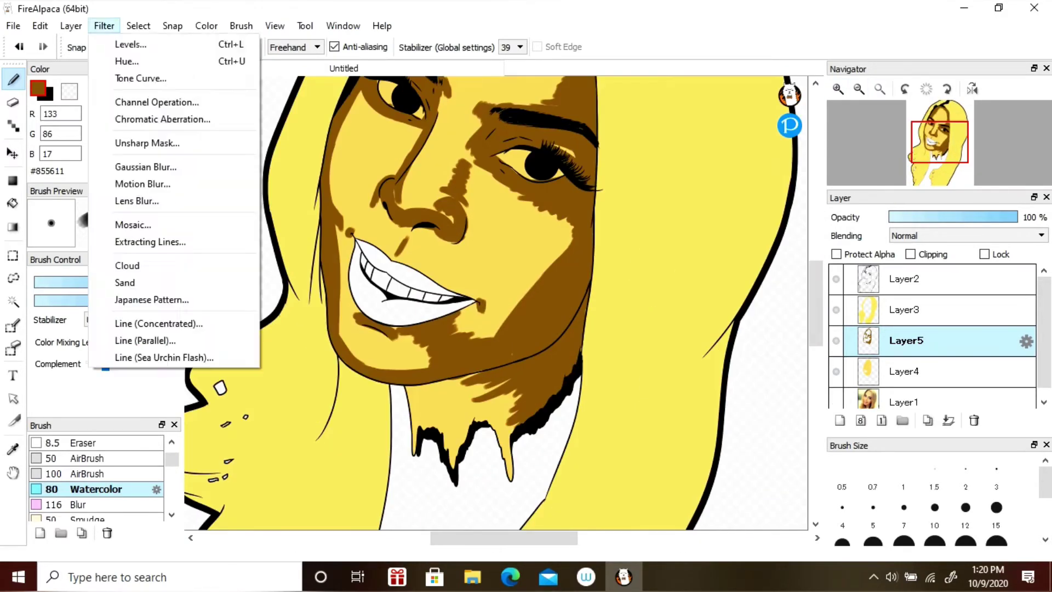
left_click(159, 45)
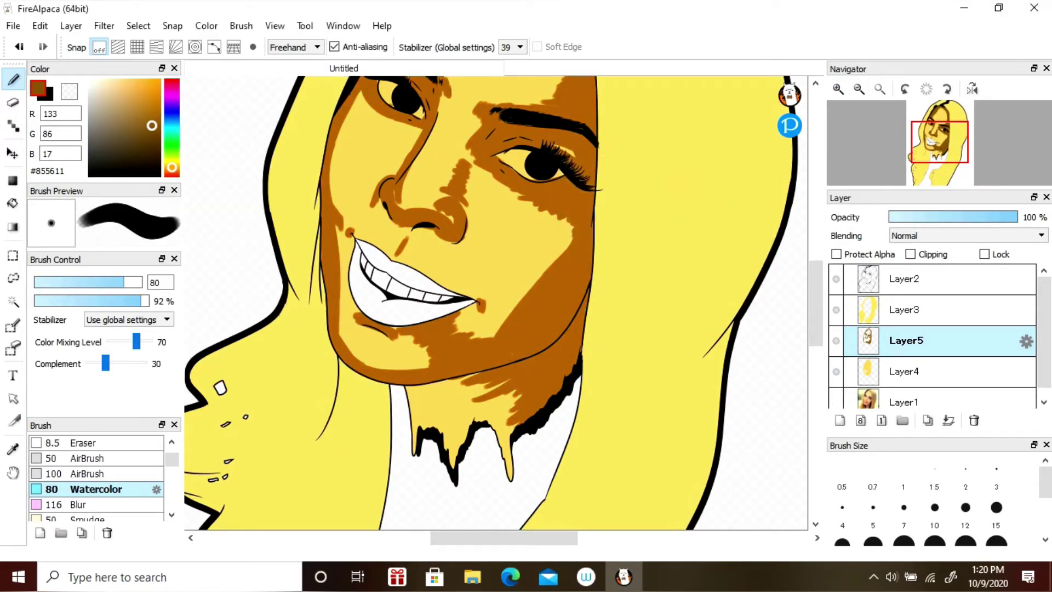
- Reduce the image size to 1500 × 1875 pixels
key("Return")
left_click(71, 26)
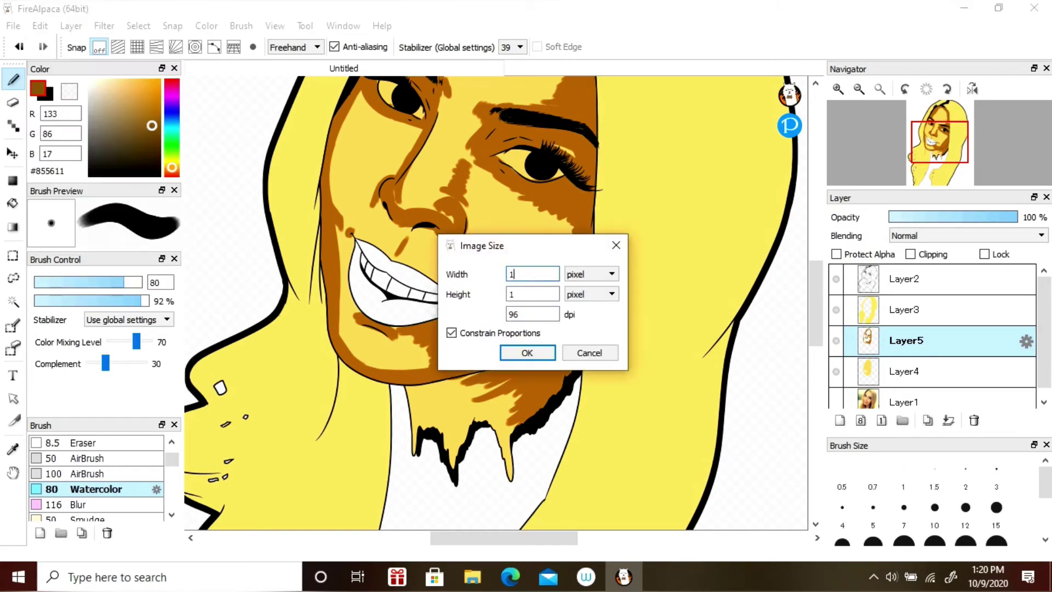
key("Return")
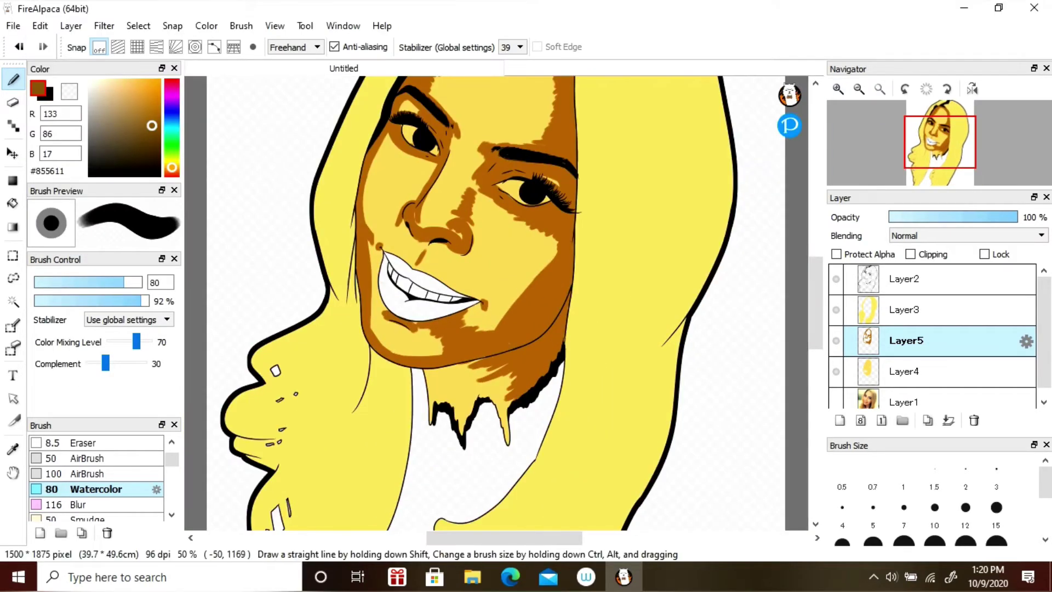
- Soften the brown shading on the jaw, cheeks, neck, nose, eye areas and forehead with the size 116 Blur brush
left_click(77, 504)
mouse_move(383, 342)
left_mouse_down()
mouse_move(422, 367)
mouse_move(369, 164)
mouse_move(405, 344)
mouse_move(530, 344)
mouse_move(535, 403)
left_mouse_up()
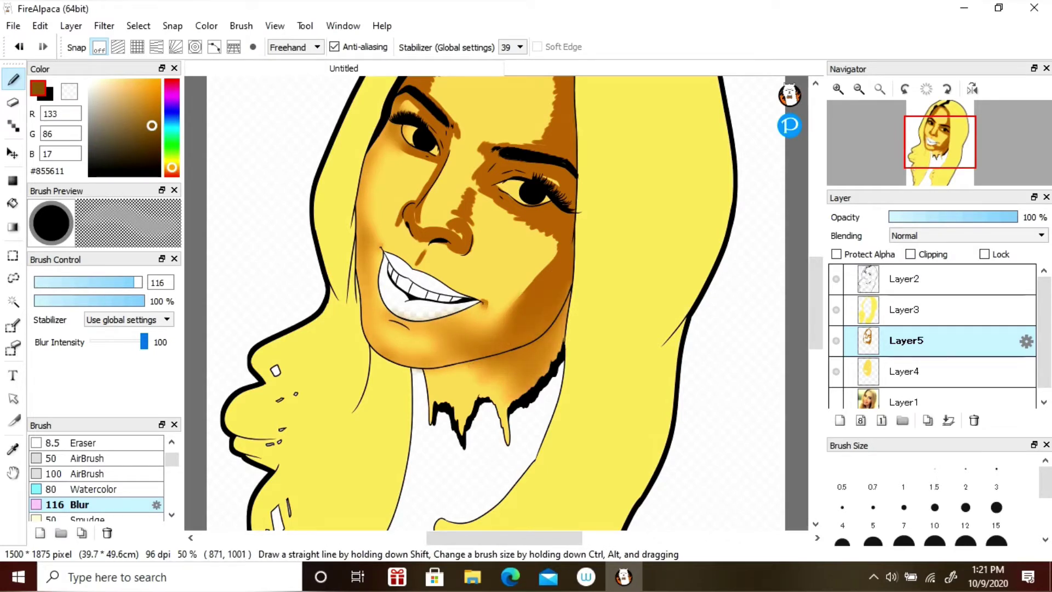
scroll(535, 403, "up", 3)
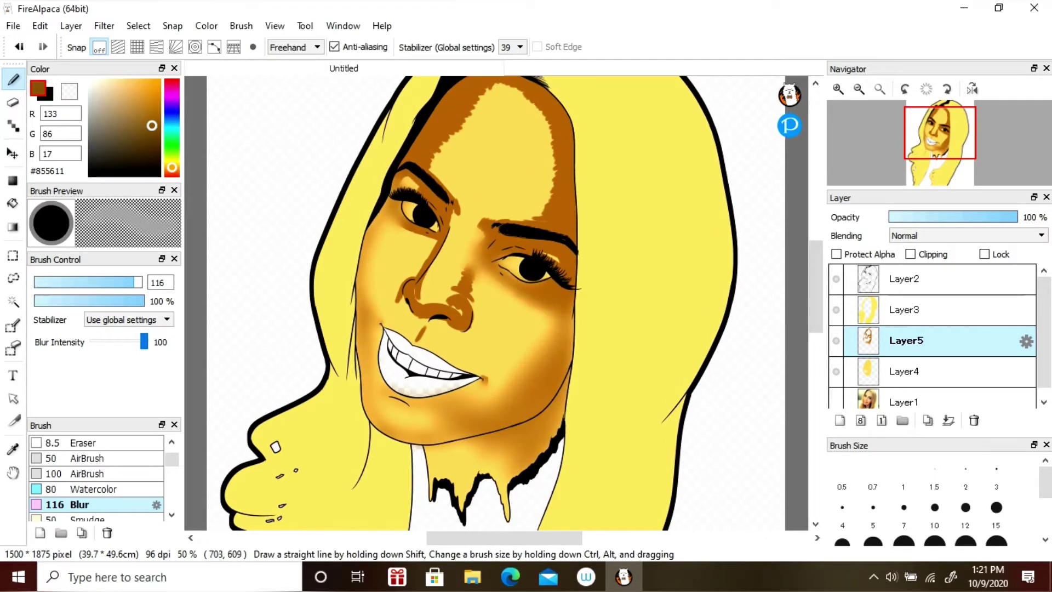
mouse_move(476, 255)
left_mouse_down()
mouse_move(493, 241)
mouse_move(455, 291)
mouse_move(416, 307)
mouse_move(434, 248)
mouse_move(408, 230)
mouse_move(466, 324)
mouse_move(570, 257)
mouse_move(526, 296)
left_mouse_up()
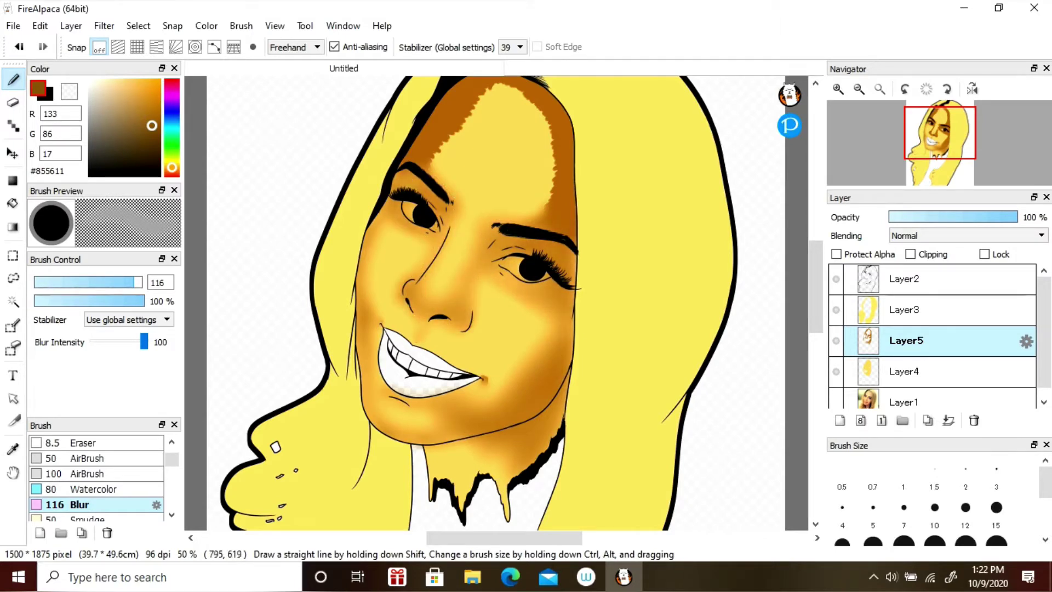
scroll(495, 303, "up", 4)
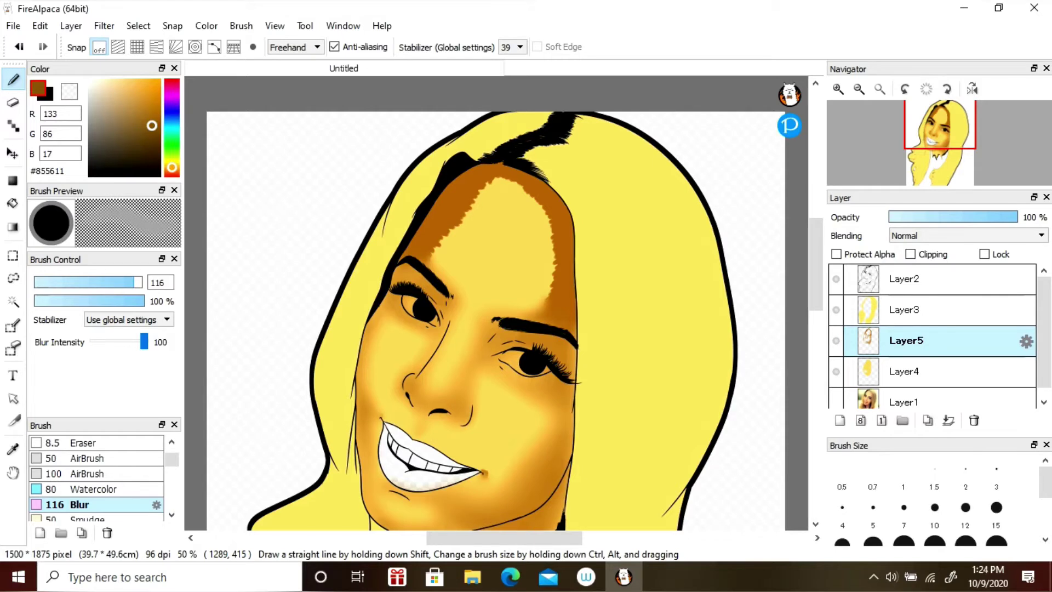
mouse_move(703, 272)
left_mouse_down()
mouse_move(611, 266)
mouse_move(548, 200)
mouse_move(485, 172)
mouse_move(564, 323)
left_mouse_up()
left_click_drag(553, 197, 438, 175)
- On a new layer above the brown shading, paint #F3A733 patches on the cheeks, chin, nose and around the eyes with the size 80 Watercolor brush
scroll(449, 301, "down", 3)
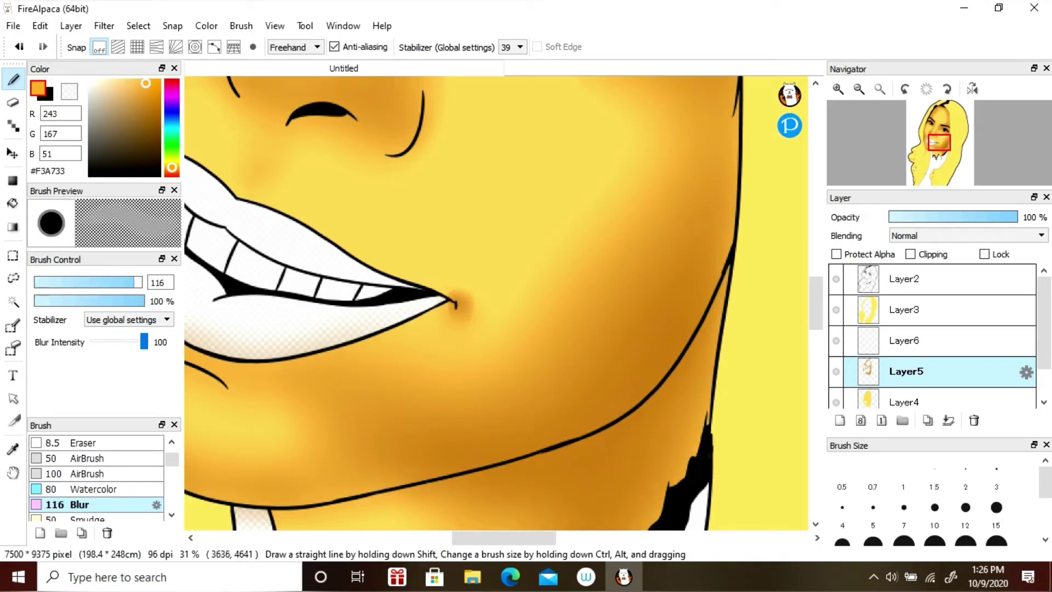
mouse_move(482, 170)
left_mouse_down()
mouse_move(537, 198)
mouse_move(526, 252)
mouse_move(493, 268)
left_mouse_up()
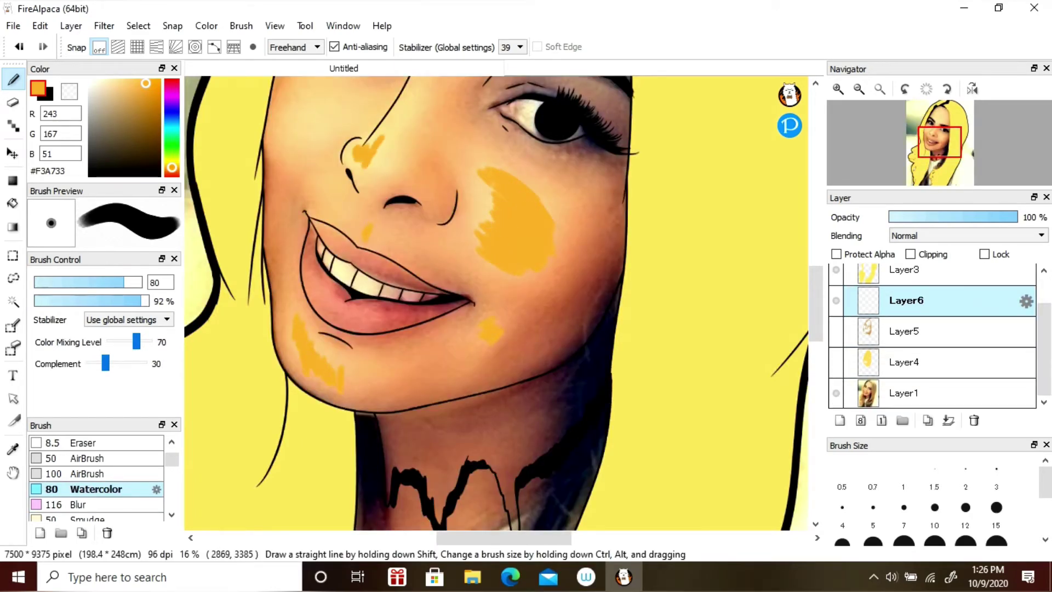
scroll(496, 301, "up", 5)
left_click_drag(290, 285, 334, 326)
left_click_drag(307, 290, 285, 323)
left_click_drag(341, 159, 363, 184)
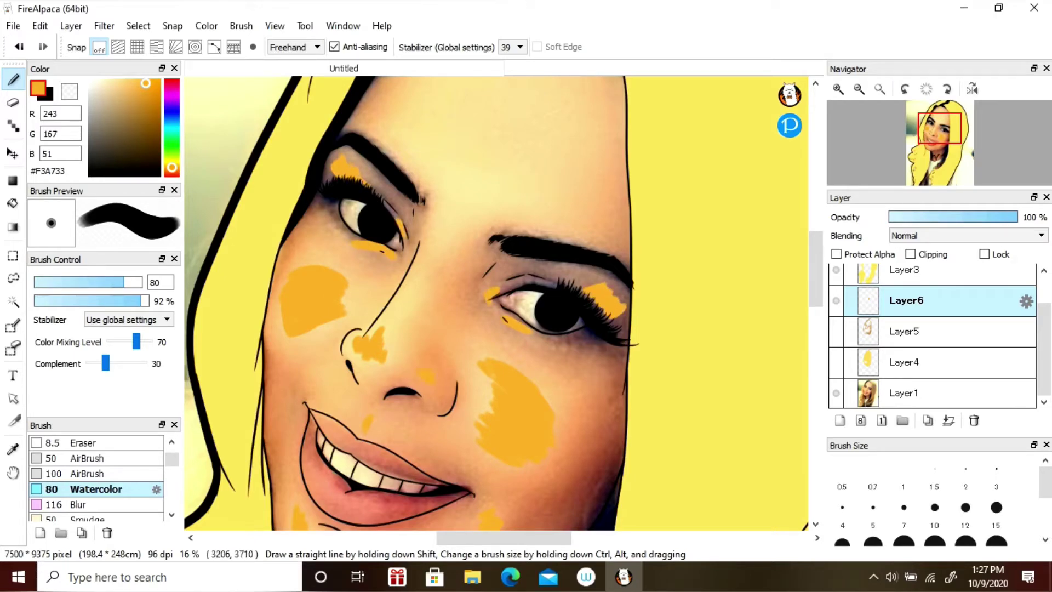
- Paint matching #F3A733 patches on the forehead with the Watercolor brush
scroll(496, 301, "up", 3)
mouse_move(422, 148)
left_mouse_down()
mouse_move(433, 198)
mouse_move(460, 213)
left_mouse_up()
left_click_drag(471, 258, 491, 301)
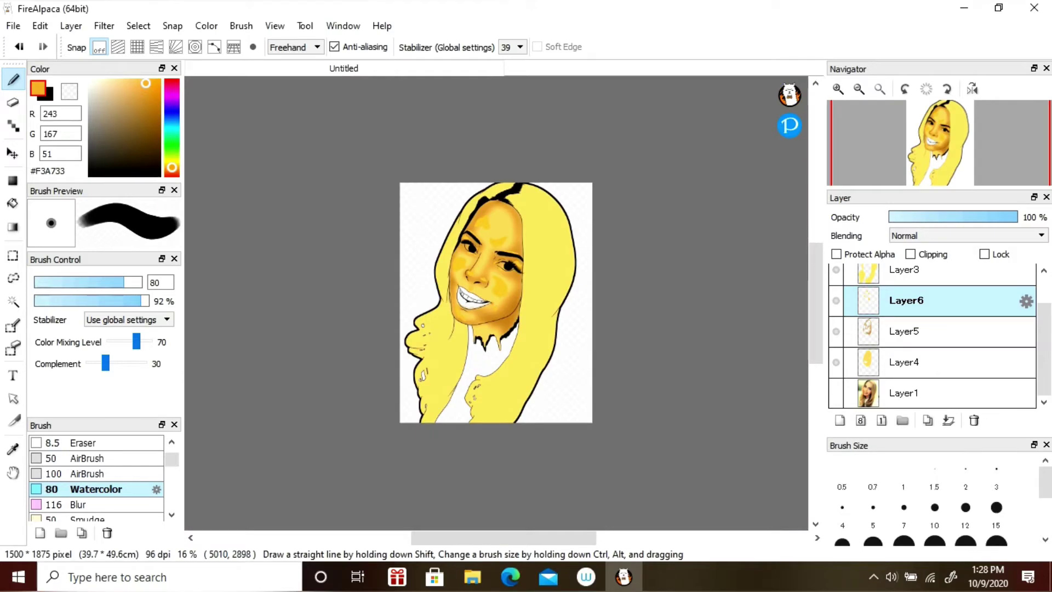
- Blend the golden patches on the cheeks, nose, chin, eye areas and forehead into the skin with the Blur brush at sizes 116 and 141
scroll(469, 301, "up", 6)
left_click(77, 504)
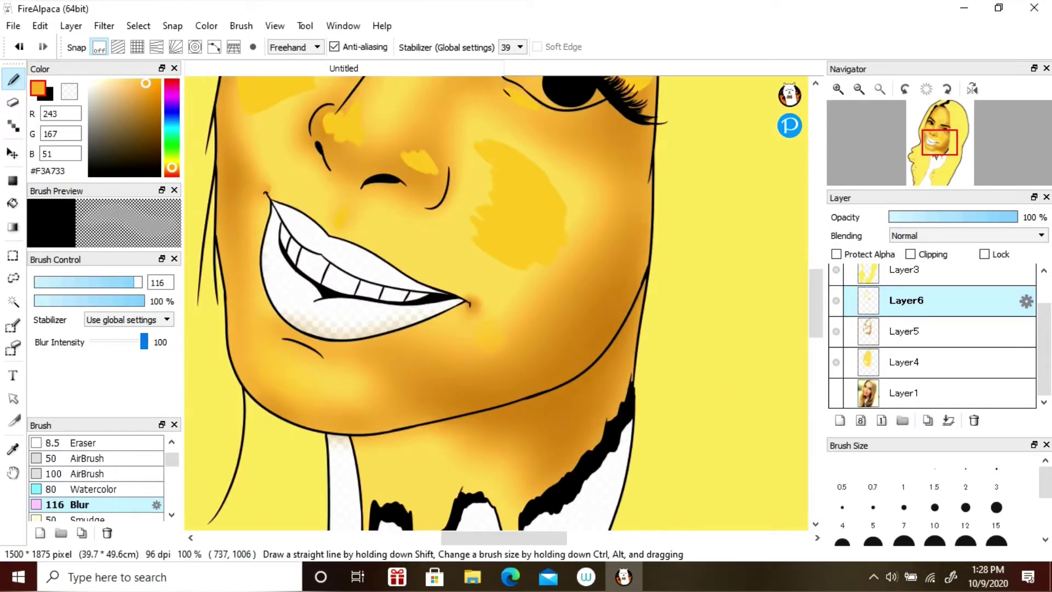
scroll(495, 302, "up", 3)
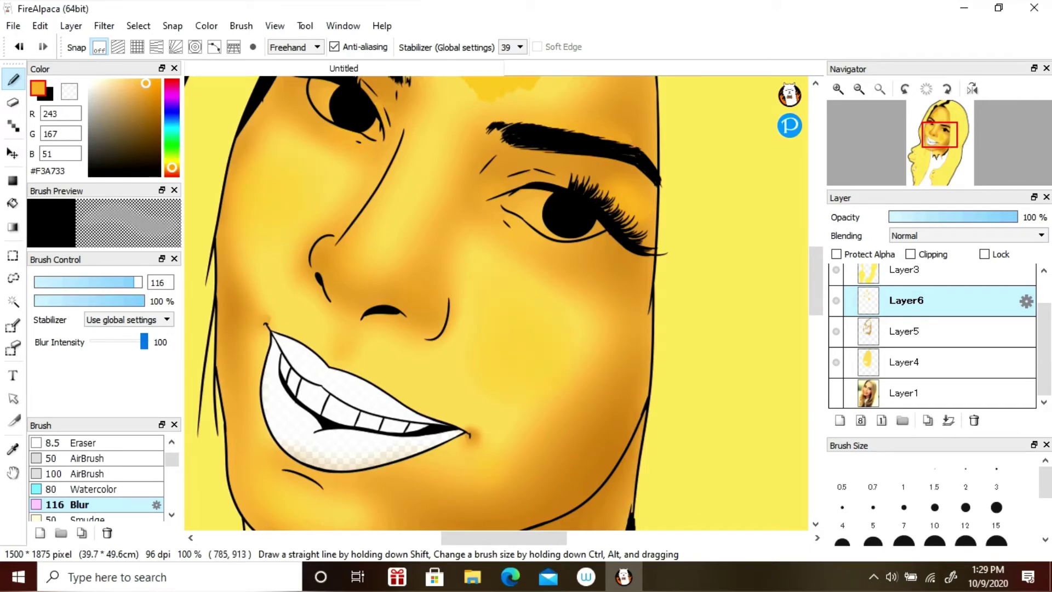
scroll(496, 302, "up", 4)
scroll(426, 303, "up", 3)
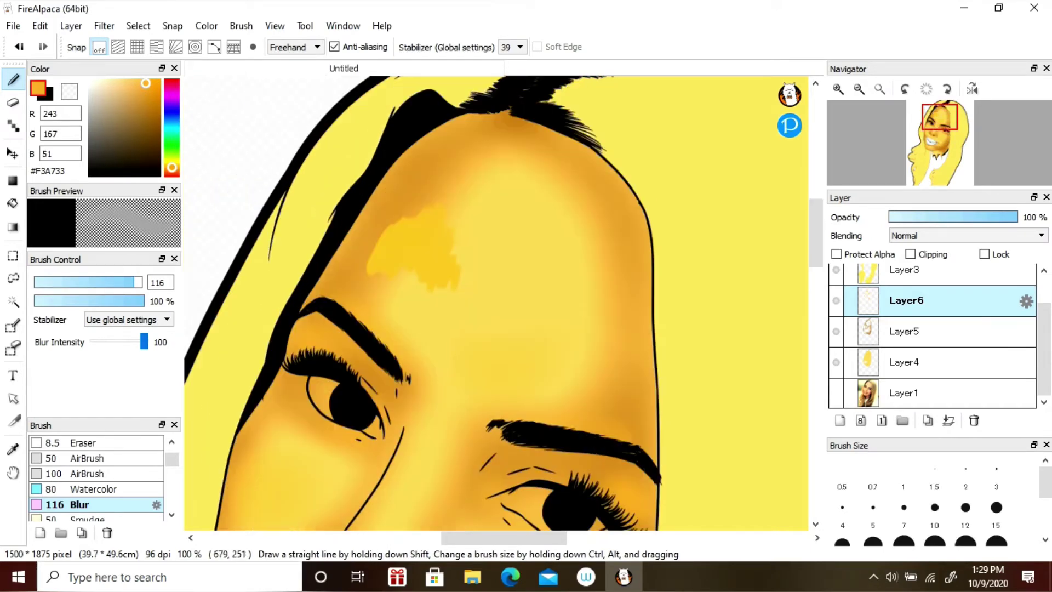
scroll(495, 302, "down", 10)
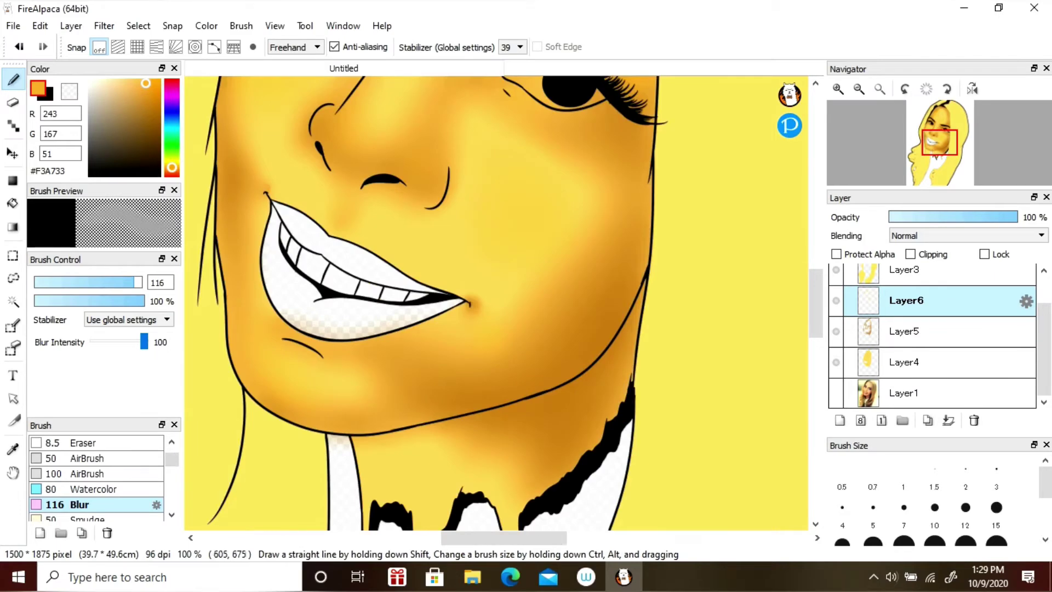
scroll(496, 301, "up", 4)
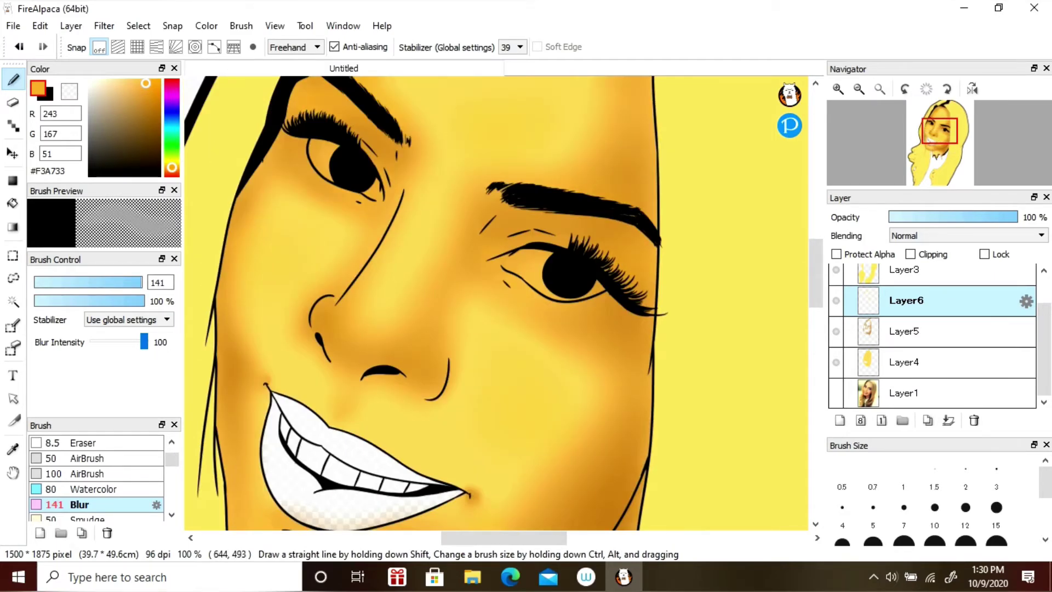
scroll(495, 301, "up", 3)
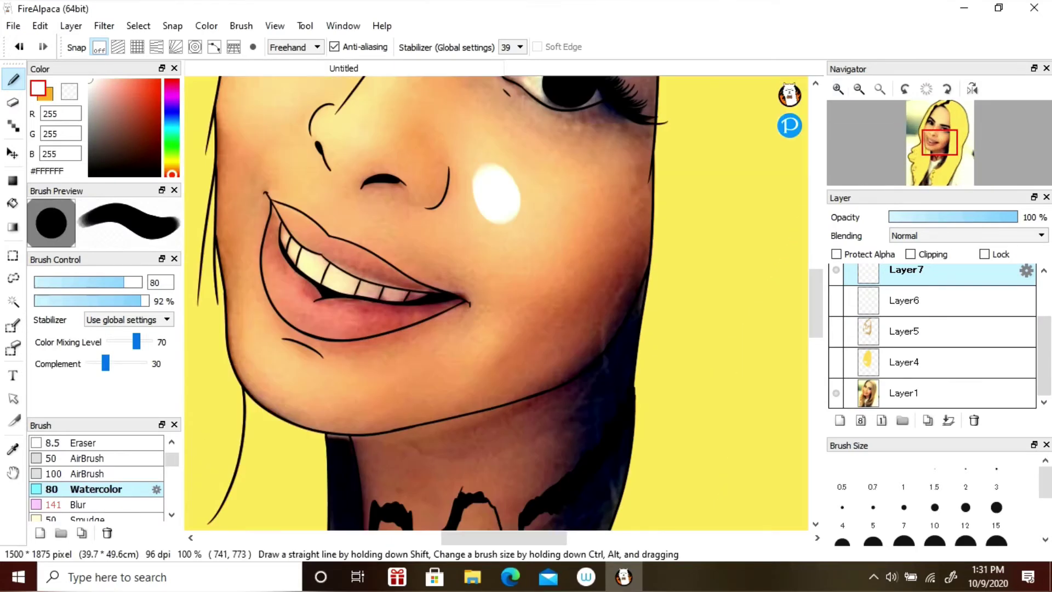
- Enlarge the image to 7500 pixels wide
key("ctrl+alt+i")
type("7500")
key("Return")
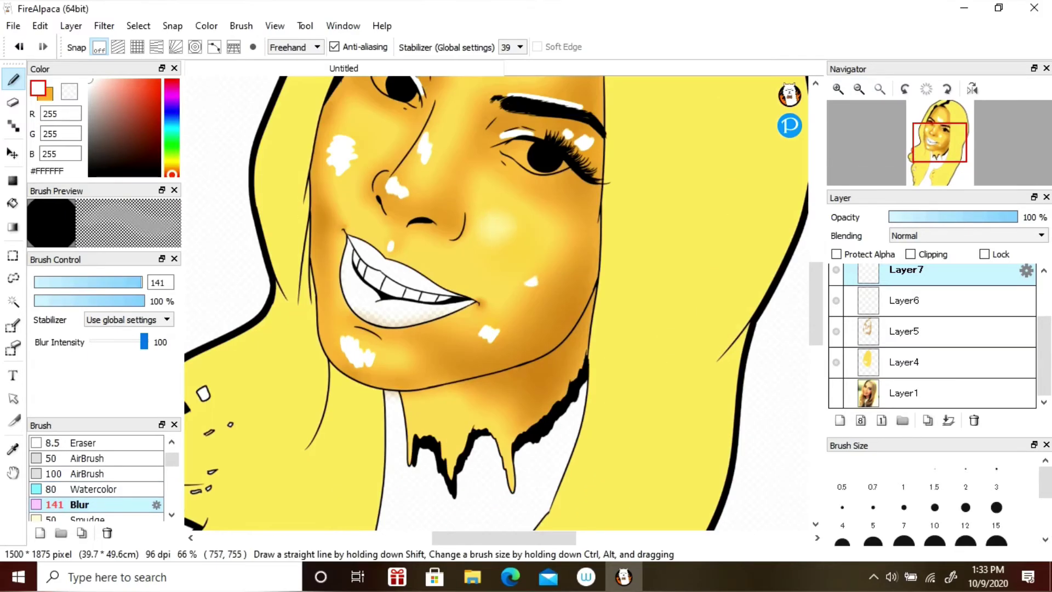
- Blur the white highlights on the chin, nose, cheeks, eye areas and forehead into soft glows
left_click_drag(342, 337, 372, 365)
mouse_move(422, 134)
left_mouse_down()
mouse_move(430, 162)
mouse_move(405, 197)
left_mouse_up()
left_click_drag(329, 137, 353, 170)
scroll(493, 302, "up", 3)
mouse_move(586, 249)
left_mouse_down()
mouse_move(504, 241)
mouse_move(580, 211)
left_mouse_up()
left_click_drag(416, 197, 378, 148)
mouse_move(482, 132)
left_mouse_down()
mouse_move(507, 164)
mouse_move(471, 143)
mouse_move(493, 151)
left_mouse_up()
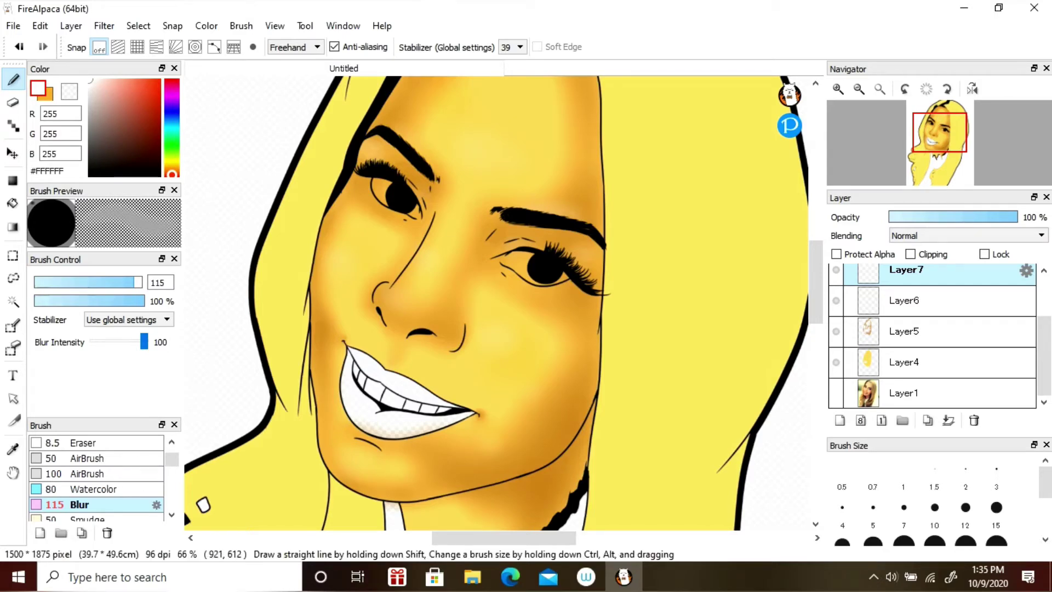
- On a new layer below the hair color, fill the upper lip with pink #FFA2DE using the size 15 Pen
left_click(879, 88)
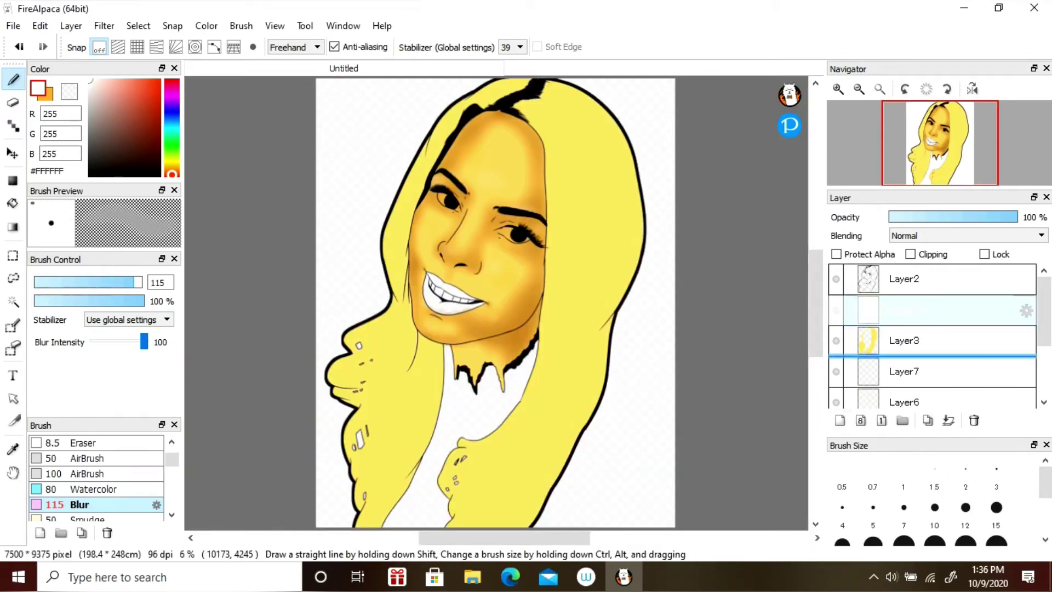
left_click(838, 89)
scroll(510, 280, "up", 5)
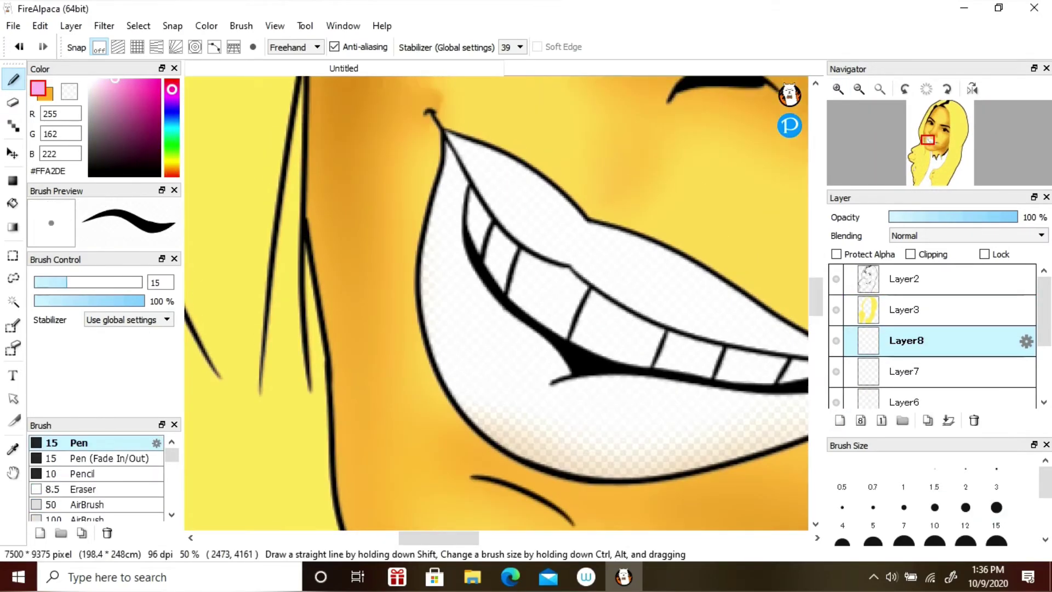
left_click_drag(480, 155, 509, 165)
mouse_move(621, 238)
left_mouse_down()
mouse_move(594, 364)
mouse_move(569, 307)
mouse_move(595, 230)
mouse_move(611, 274)
left_mouse_up()
scroll(603, 274, "down", 4)
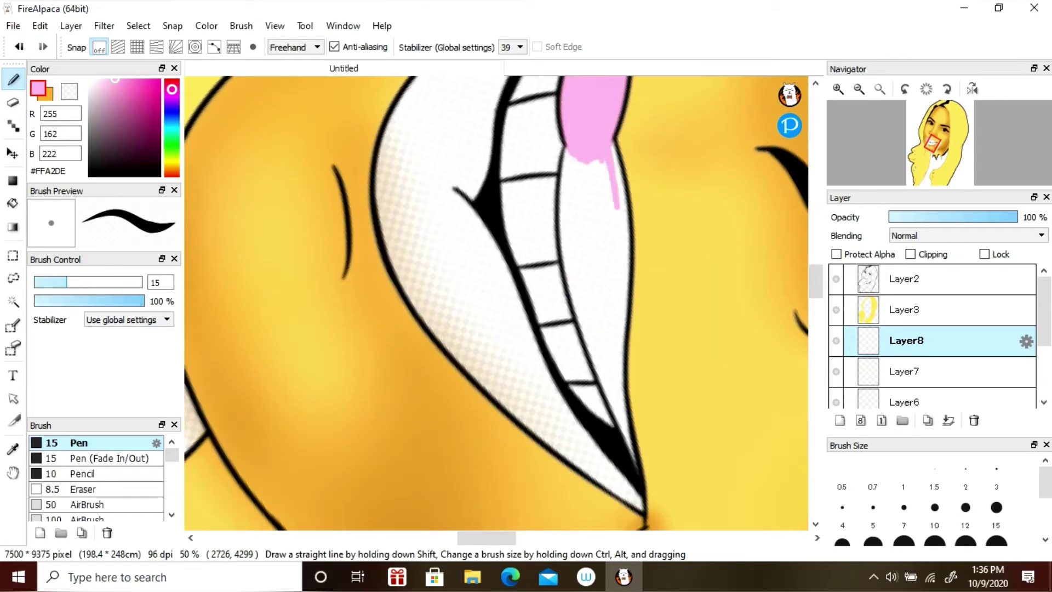
left_click_drag(622, 145, 622, 416)
mouse_move(627, 460)
left_mouse_down()
mouse_move(583, 323)
mouse_move(599, 304)
mouse_move(612, 203)
mouse_move(601, 164)
mouse_move(587, 197)
mouse_move(585, 274)
mouse_move(566, 241)
mouse_move(575, 219)
left_mouse_up()
- Fill the whole lower lip with the same pink, from one mouth corner to the other
scroll(493, 301, "up", 4)
mouse_move(608, 173)
left_mouse_down()
mouse_move(553, 219)
mouse_move(510, 227)
mouse_move(389, 323)
left_mouse_up()
mouse_move(416, 257)
left_mouse_down()
mouse_move(394, 427)
mouse_move(466, 252)
mouse_move(482, 329)
mouse_move(543, 230)
left_mouse_up()
mouse_move(494, 284)
left_mouse_down()
mouse_move(471, 394)
mouse_move(433, 449)
mouse_move(408, 520)
left_mouse_up()
scroll(496, 311, "down", 5)
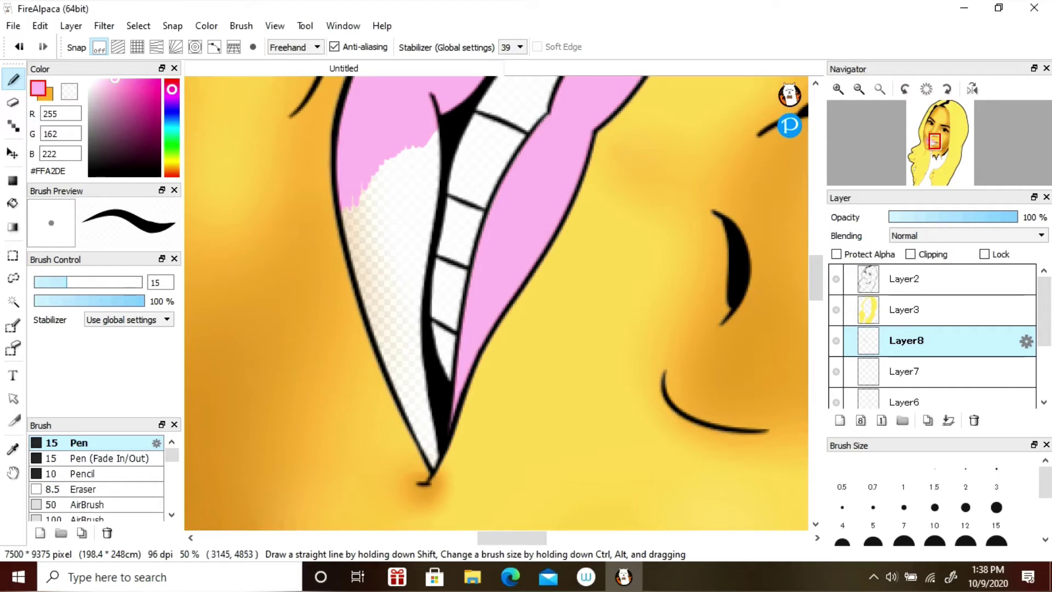
mouse_move(422, 154)
left_mouse_down()
mouse_move(422, 356)
mouse_move(395, 153)
mouse_move(367, 317)
left_mouse_up()
mouse_move(395, 274)
left_mouse_down()
mouse_move(425, 460)
mouse_move(417, 406)
left_mouse_up()
key("ctrl+0")
- On a new layer below the lip color, fill the teeth with white using the size 23.8 Pen
key("ctrl+shift+n")
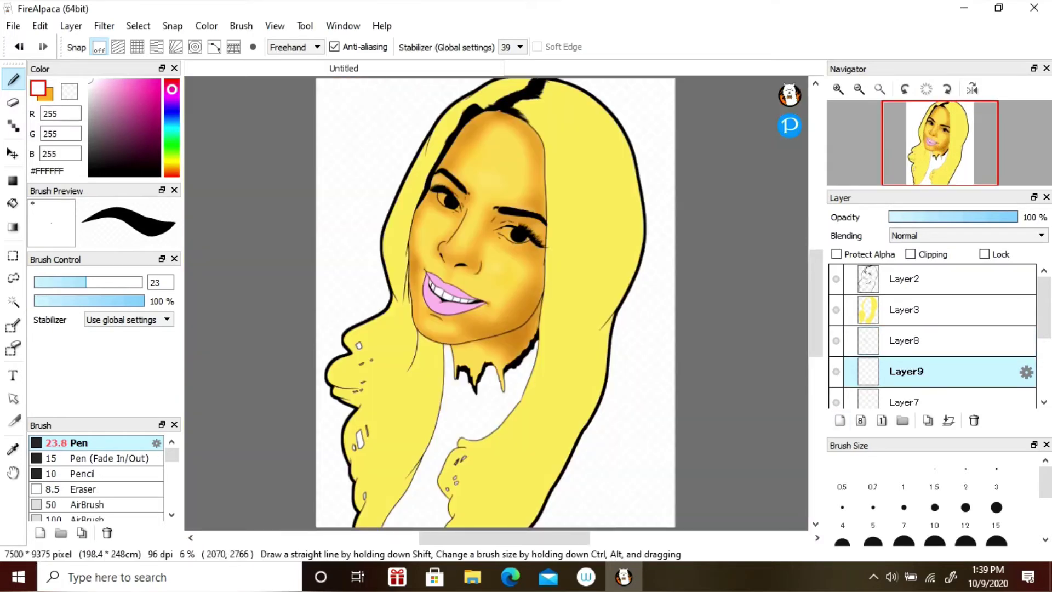
scroll(455, 295, "up", 6)
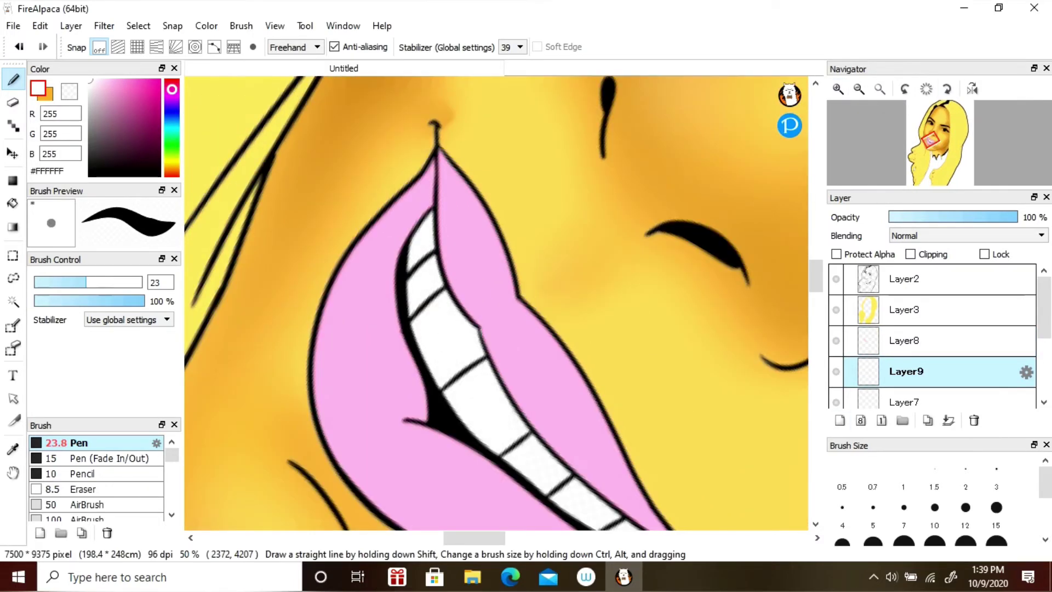
scroll(495, 301, "down", 3)
key("ctrl+shift+r")
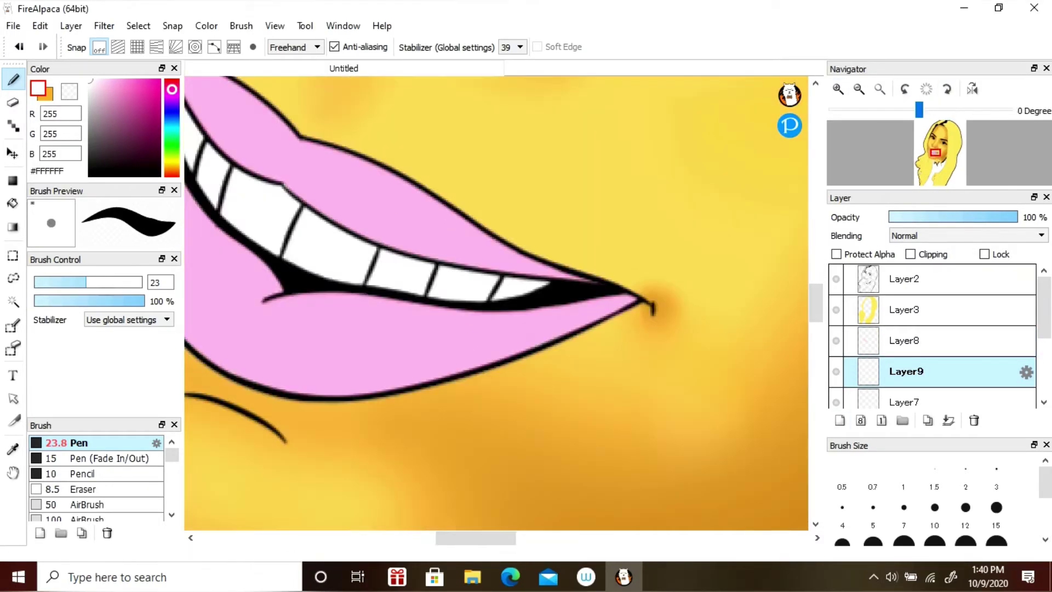
- Add white highlights to both lips on a new layer above the lip color, and small white glints along the mouth line on a new topmost layer
left_click(904, 340)
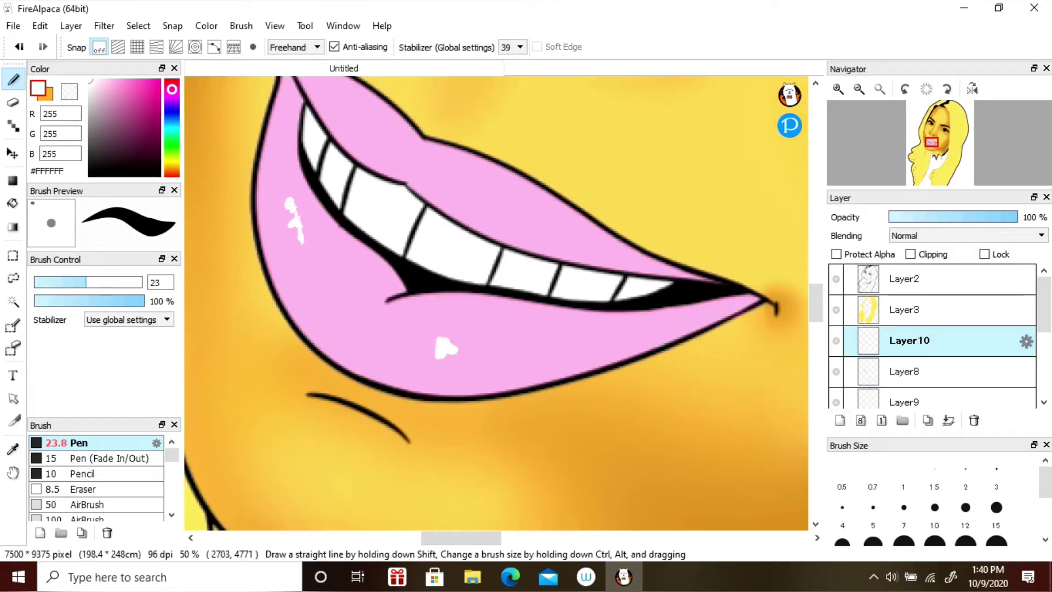
scroll(495, 301, "down", 5)
scroll(496, 301, "up", 4)
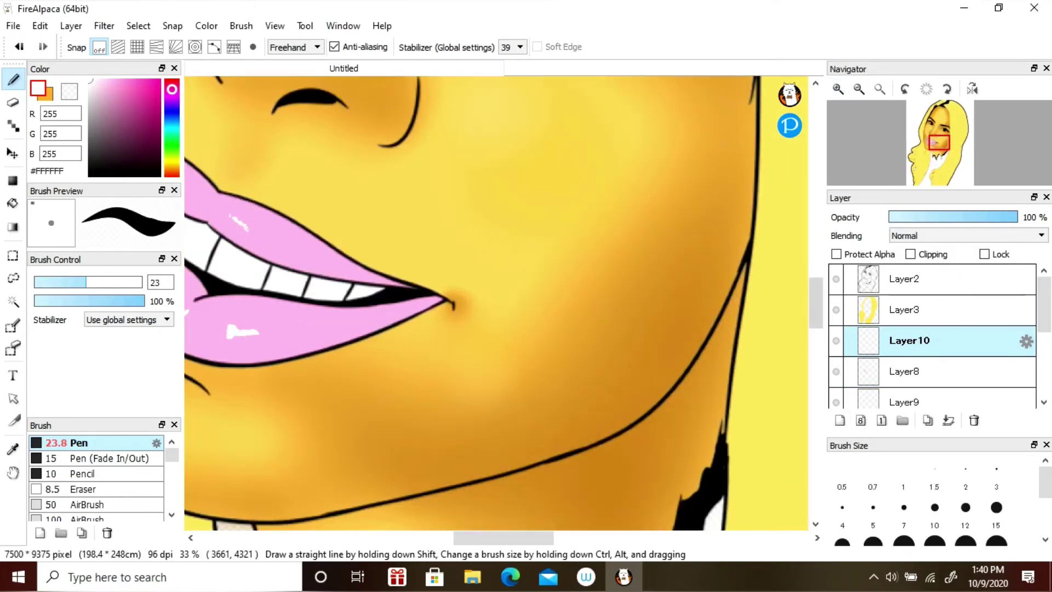
key("ctrl+shift+n")
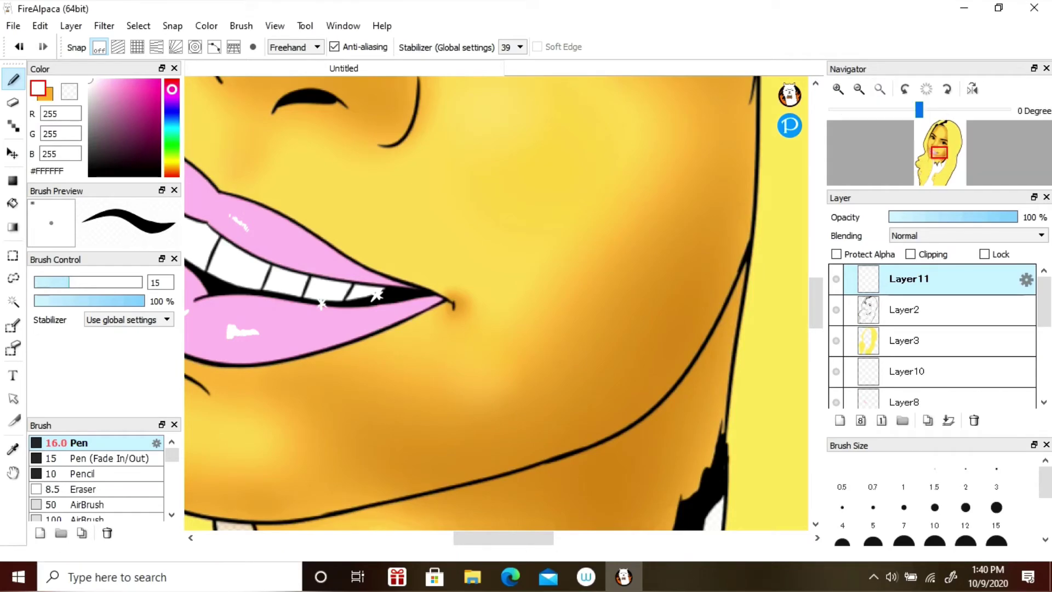
scroll(376, 295, "down", 5)
- On a new layer above the hair color, draw white highlight strands from the parting down the upper left hair with the size 16 Pen
key("ctrl+shift+n")
scroll(496, 302, "up", 4)
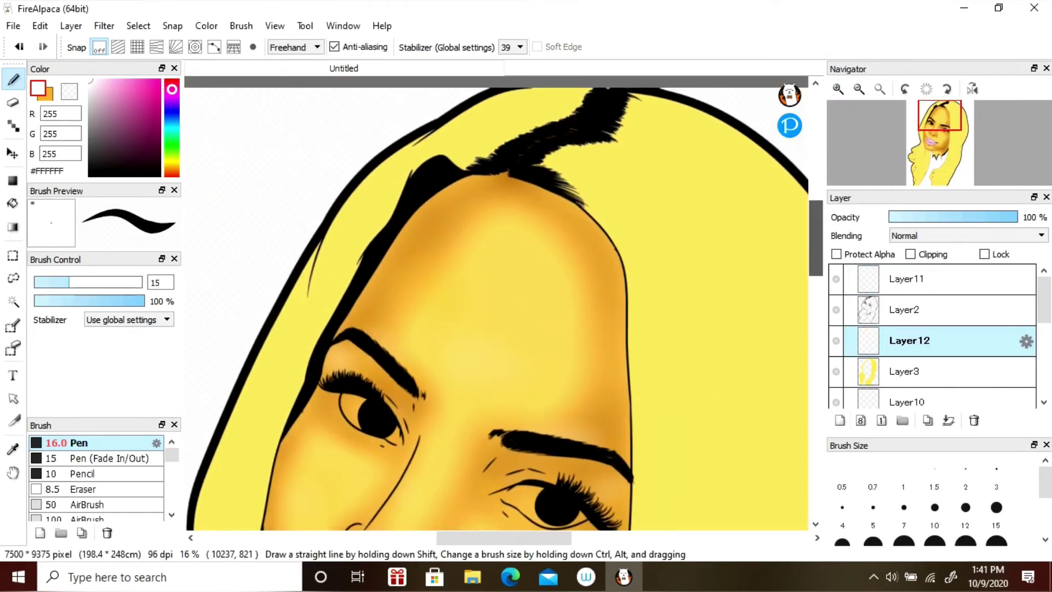
left_click_drag(496, 131, 577, 119)
left_click_drag(458, 159, 391, 200)
left_click_drag(350, 239, 324, 303)
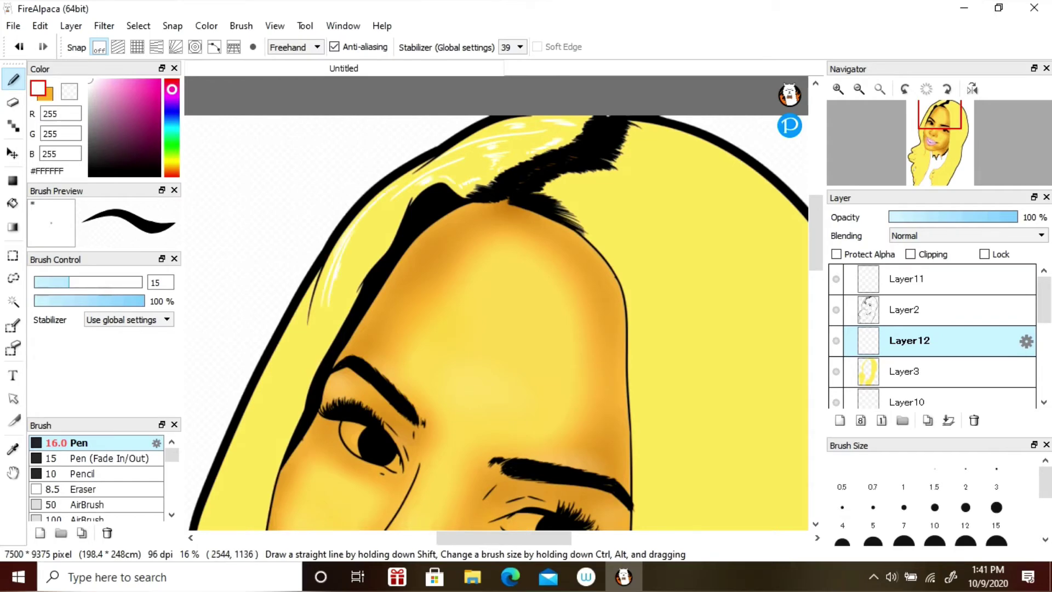
- Draw fine white highlight strands down the left side hair beside the eye and cheek
mouse_move(302, 218)
left_mouse_down()
mouse_move(392, 113)
mouse_move(335, 408)
left_mouse_up()
left_click_drag(369, 274, 342, 395)
left_click_drag(406, 249, 375, 400)
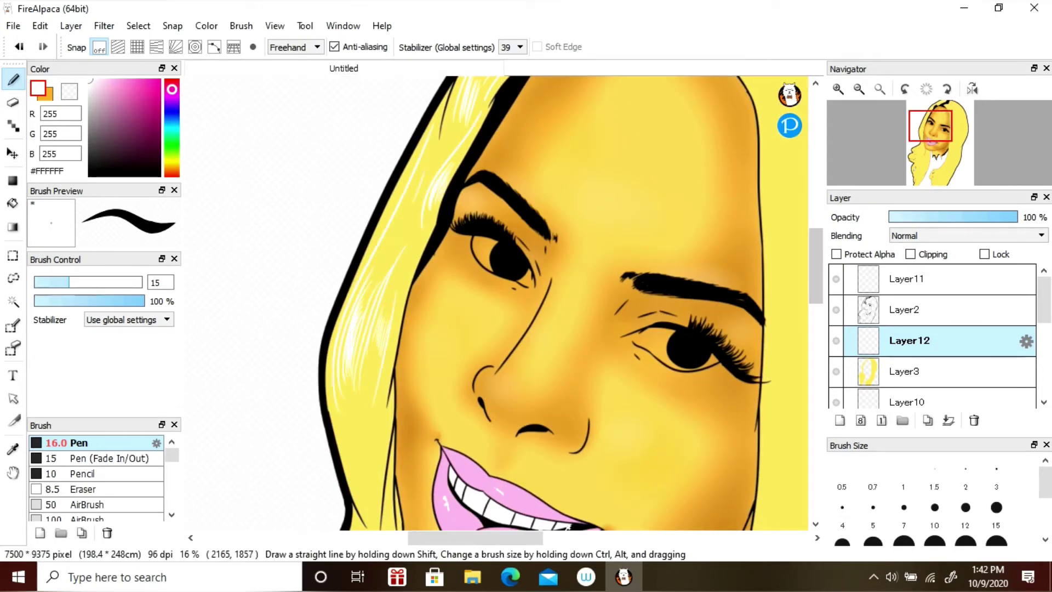
left_click_drag(419, 179, 408, 208)
left_click_drag(493, 383, 482, 231)
- Add white highlight strands to the upper curls of the lower left hair and a dense cluster beside the chin and neck
scroll(496, 303, "down", 2)
scroll(495, 303, "down", 3)
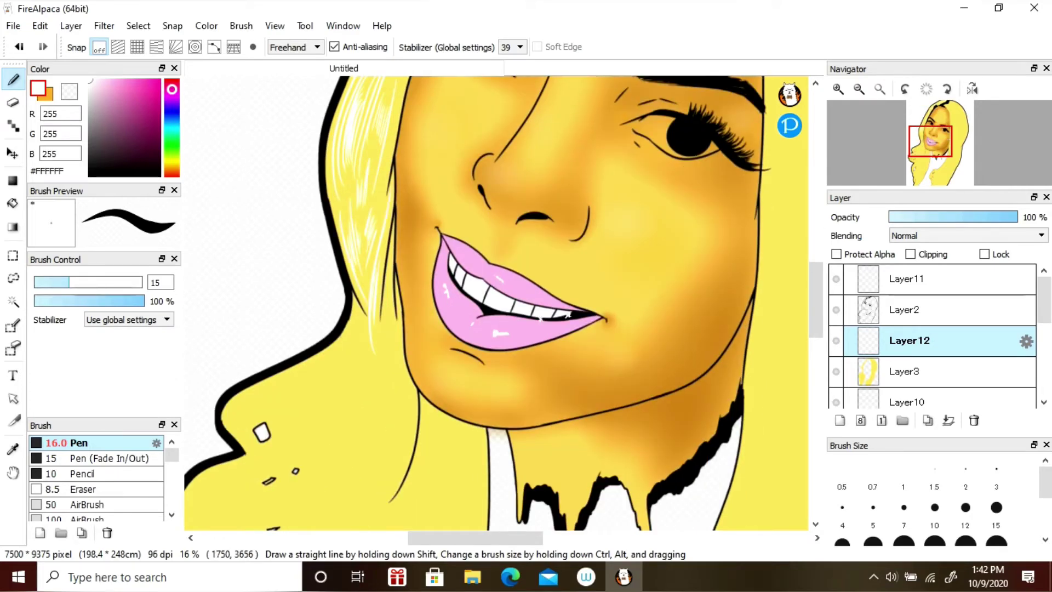
scroll(496, 303, "left", 2)
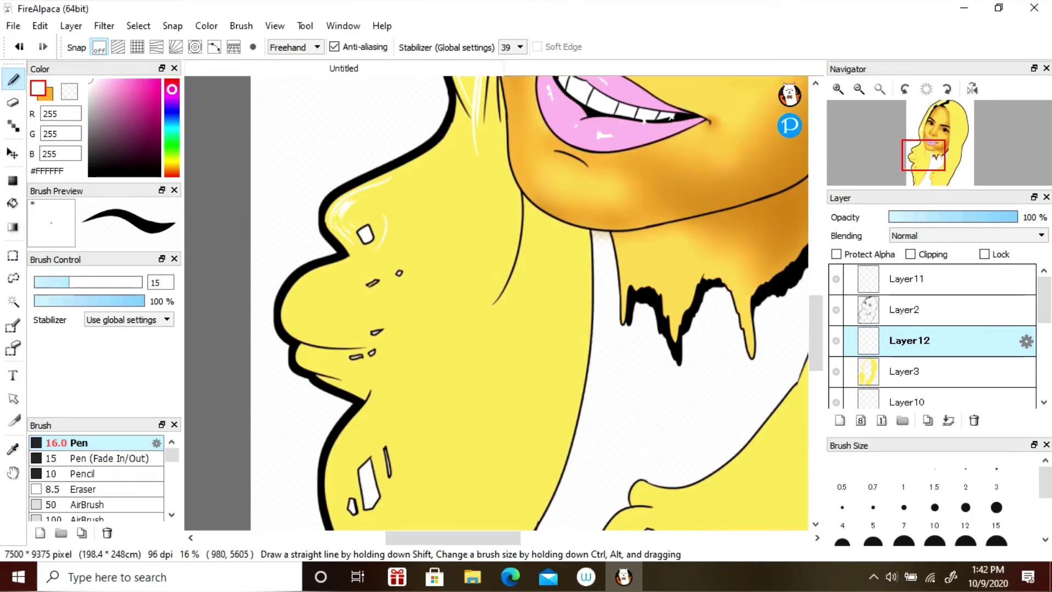
left_click_drag(448, 356, 513, 185)
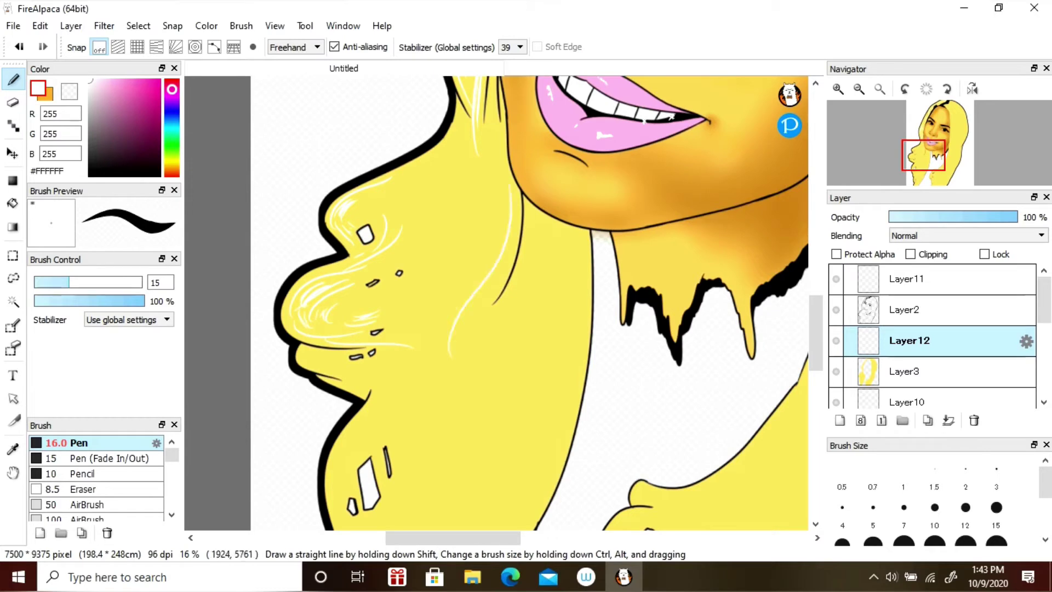
left_click_drag(508, 236, 449, 315)
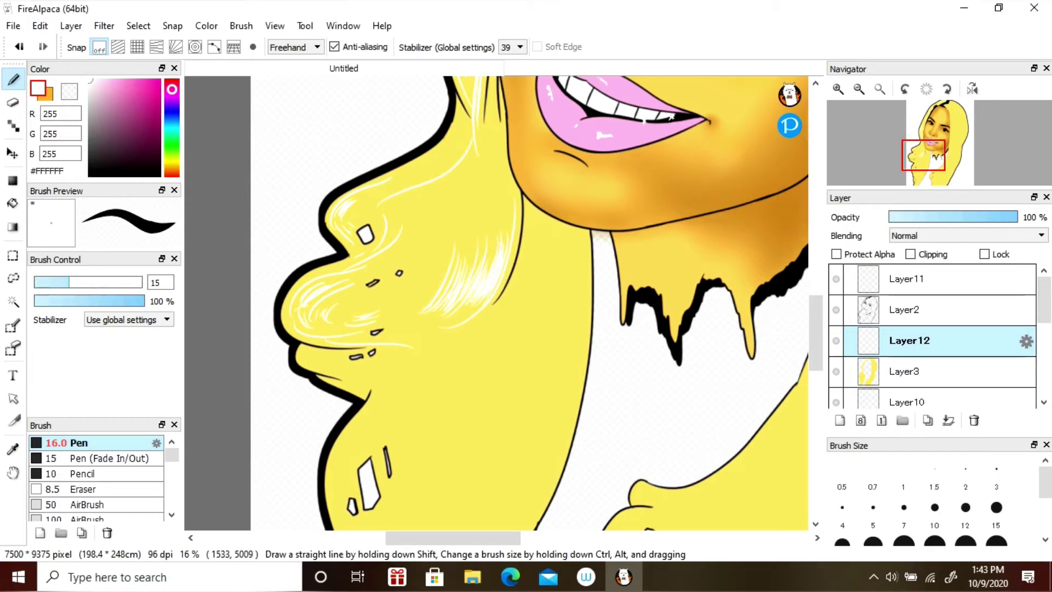
- Add white highlight strands to the small lower curl of the left hair and along its inner edge below the chin
left_click_drag(342, 359, 311, 368)
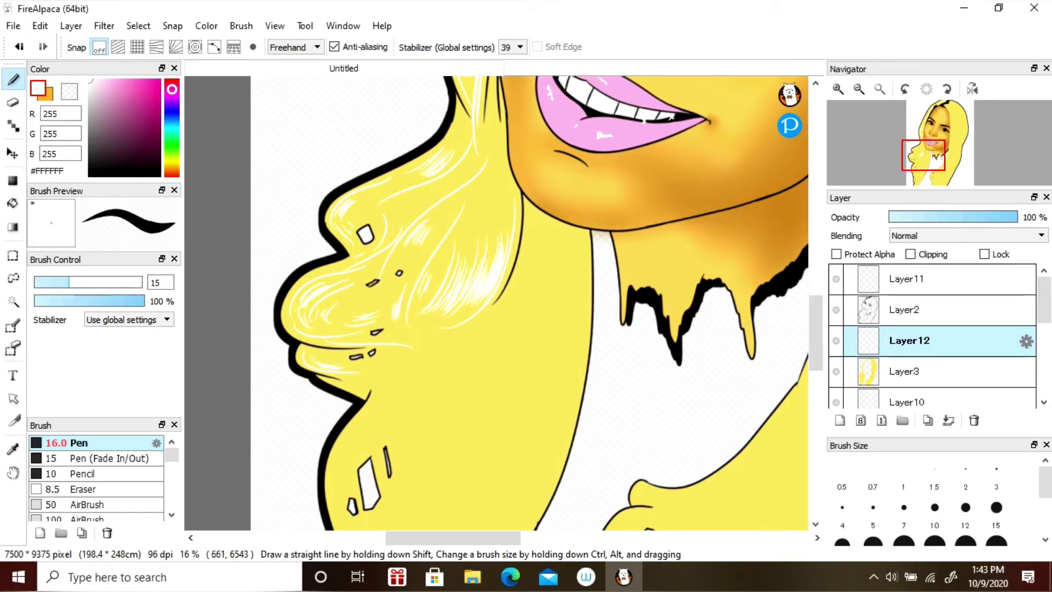
left_click_drag(438, 367, 384, 386)
left_click_drag(539, 235, 490, 427)
left_click_drag(573, 291, 534, 408)
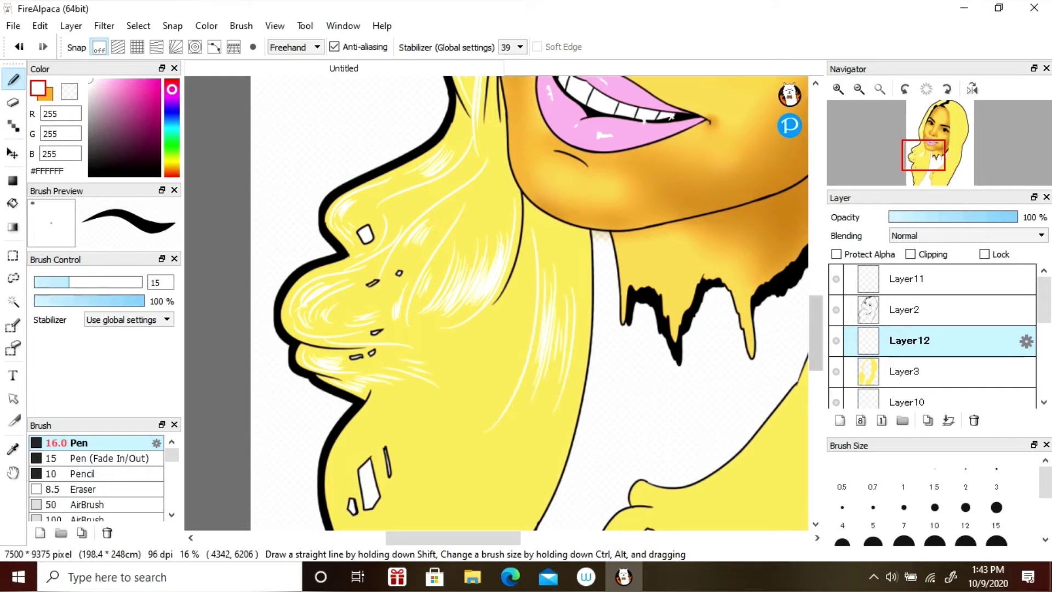
- Draw white highlight strands along the wavy outer edge and across the inner side of the left hair's lower end
scroll(529, 301, "down", 5)
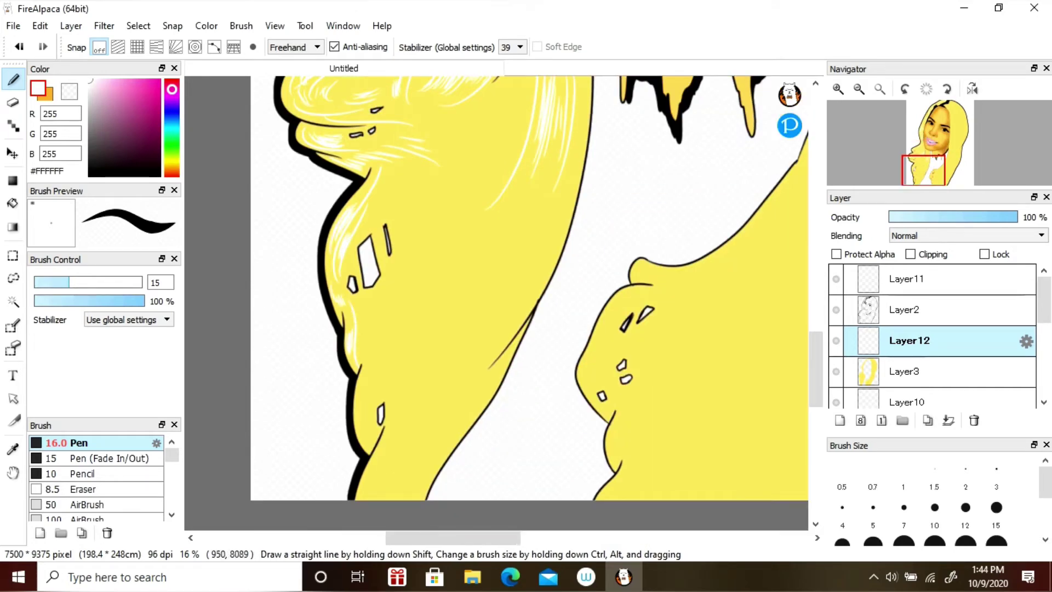
left_click_drag(372, 328, 362, 430)
left_click_drag(374, 377, 368, 407)
left_click_drag(373, 304, 364, 348)
left_click_drag(443, 219, 400, 350)
mouse_move(469, 246)
left_mouse_down()
mouse_move(409, 344)
mouse_move(416, 350)
left_mouse_up()
mouse_move(496, 285)
left_mouse_down()
mouse_move(422, 381)
mouse_move(441, 380)
left_mouse_up()
mouse_move(553, 200)
left_mouse_down()
mouse_move(485, 249)
mouse_move(461, 235)
left_mouse_up()
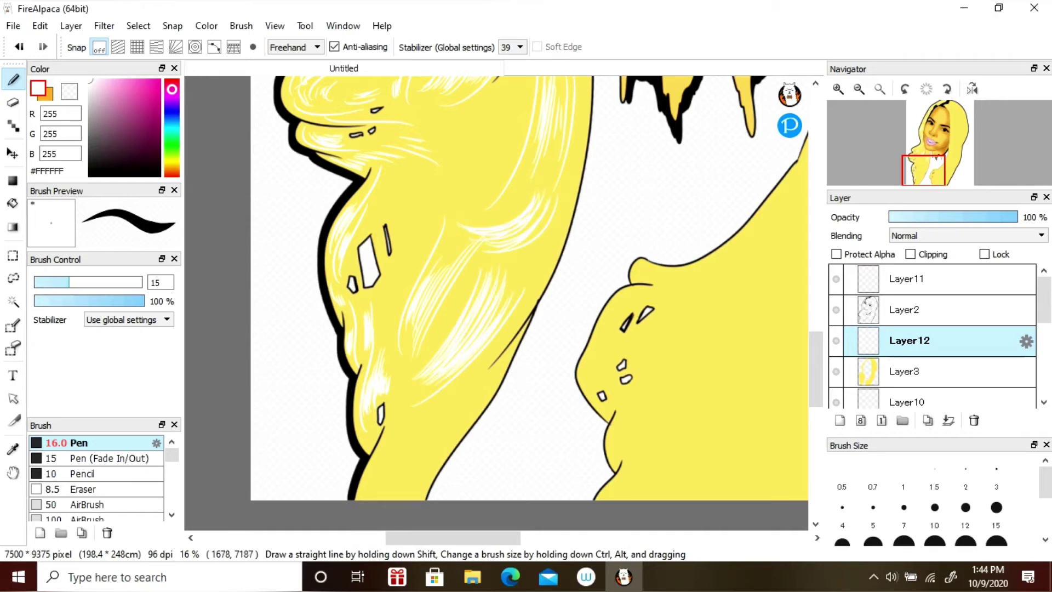
- Fill the middle of the lower left hair with curved white highlight strands
left_click_drag(487, 118, 397, 269)
left_click_drag(474, 186, 411, 249)
left_click_drag(433, 164, 375, 216)
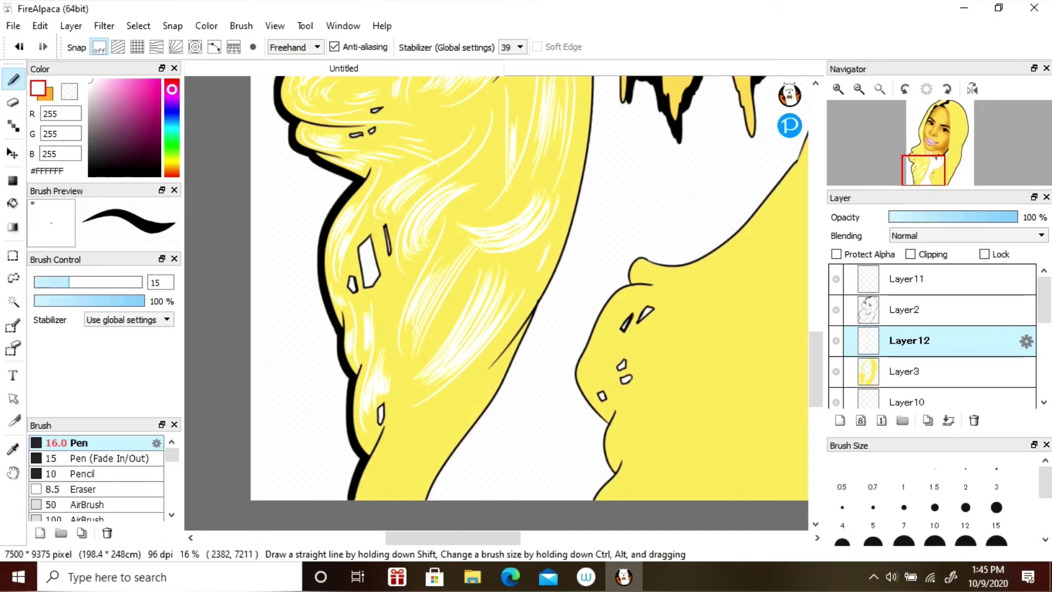
scroll(526, 285, "down", 3)
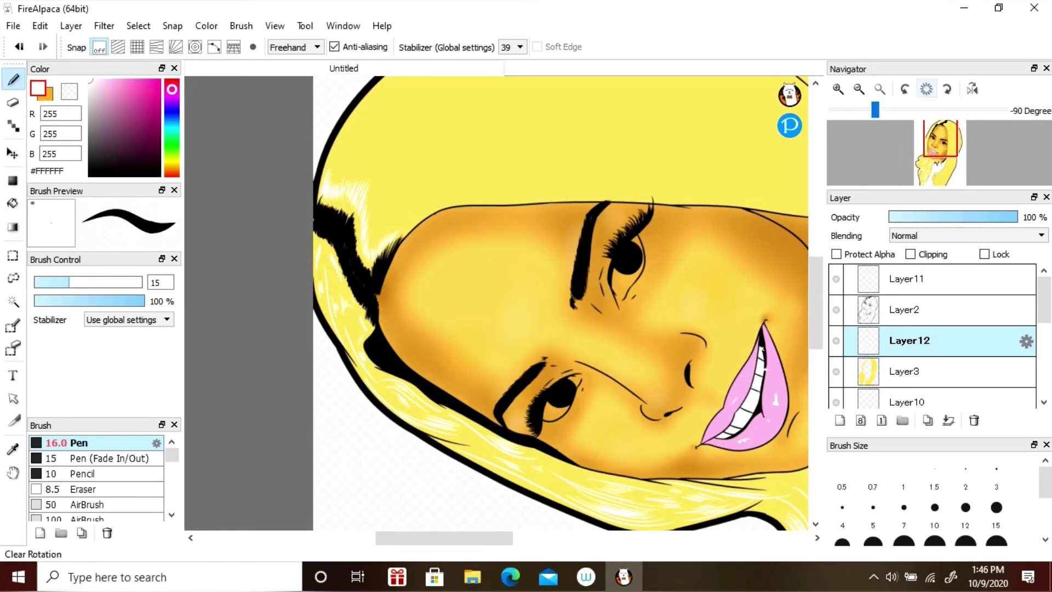
- Reset the canvas rotation and draw white highlight strands from the parting down the upper right hair
left_click(926, 89)
left_click_drag(630, 165, 728, 288)
left_click_drag(621, 211, 681, 307)
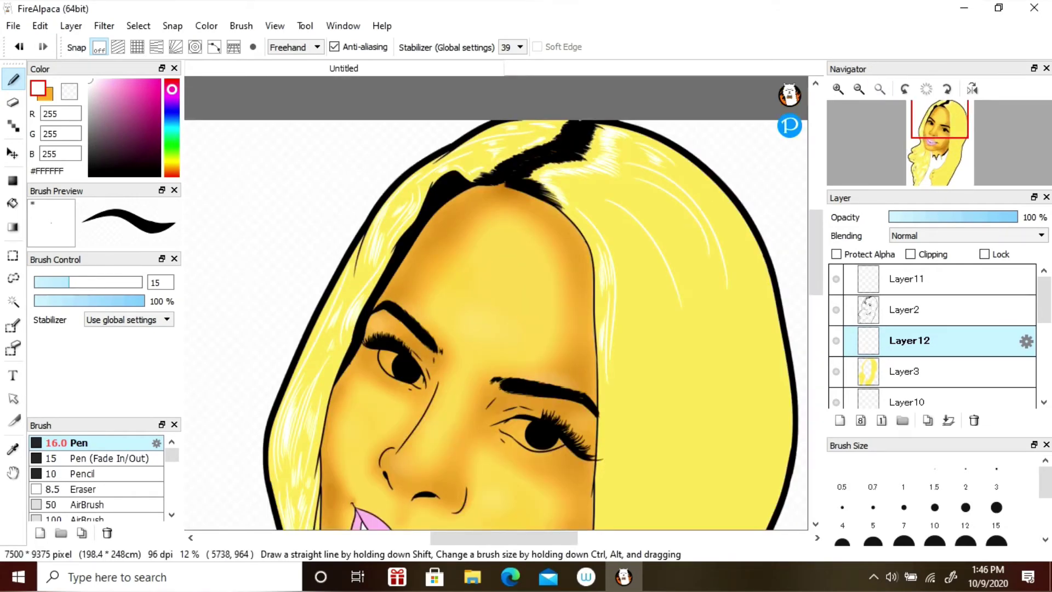
left_click_drag(652, 195, 692, 255)
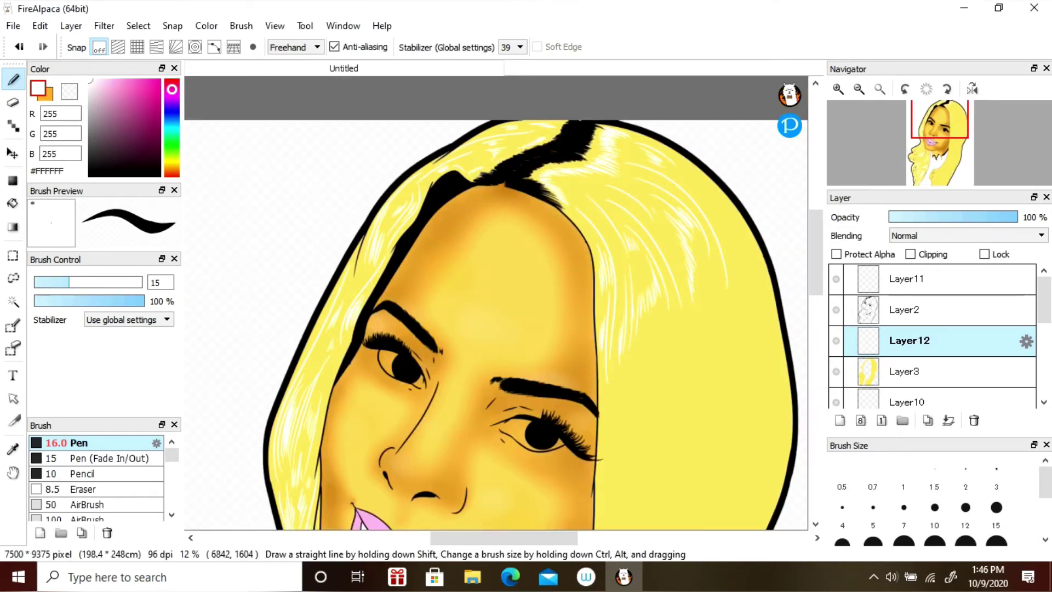
- Draw long white highlight strands along the outer edge and down the middle of the right hair at face height
scroll(219, 501, "down", 3)
mouse_move(764, 185)
left_mouse_down()
mouse_move(743, 292)
mouse_move(749, 256)
left_mouse_up()
left_click_drag(742, 215, 723, 327)
left_click_drag(763, 186, 755, 257)
left_click_drag(725, 179, 712, 330)
left_click_drag(661, 210, 661, 358)
left_click_drag(686, 227, 676, 388)
left_click_drag(672, 259, 664, 378)
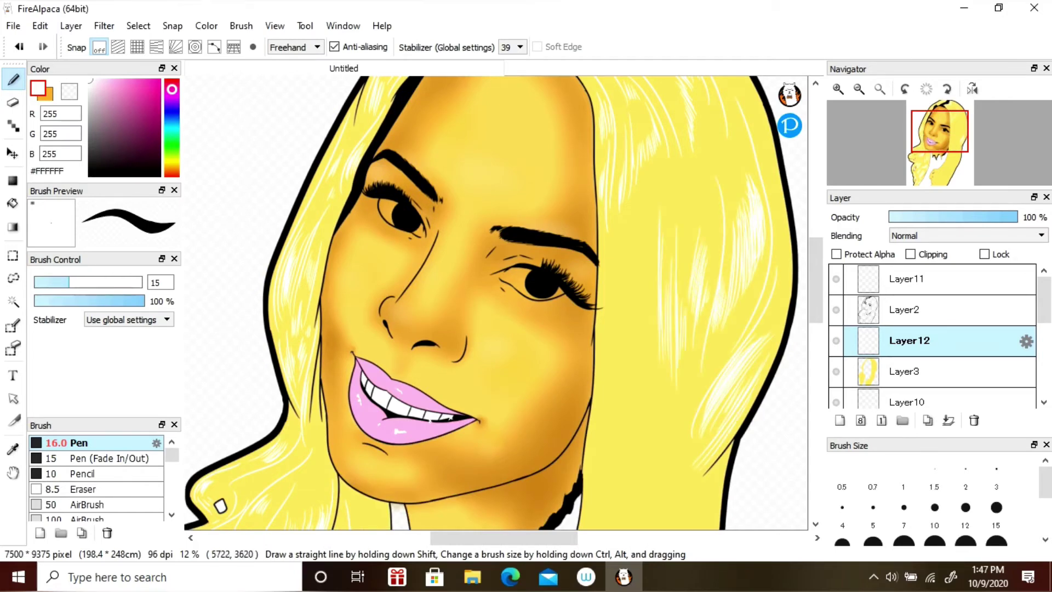
- Fill the gaps in the right hair beside the eye and cheek with white highlight strands
left_click_drag(693, 176, 687, 227)
left_click_drag(722, 120, 708, 168)
left_click_drag(703, 161, 700, 207)
left_click_drag(630, 289, 610, 436)
left_click_drag(619, 319, 599, 438)
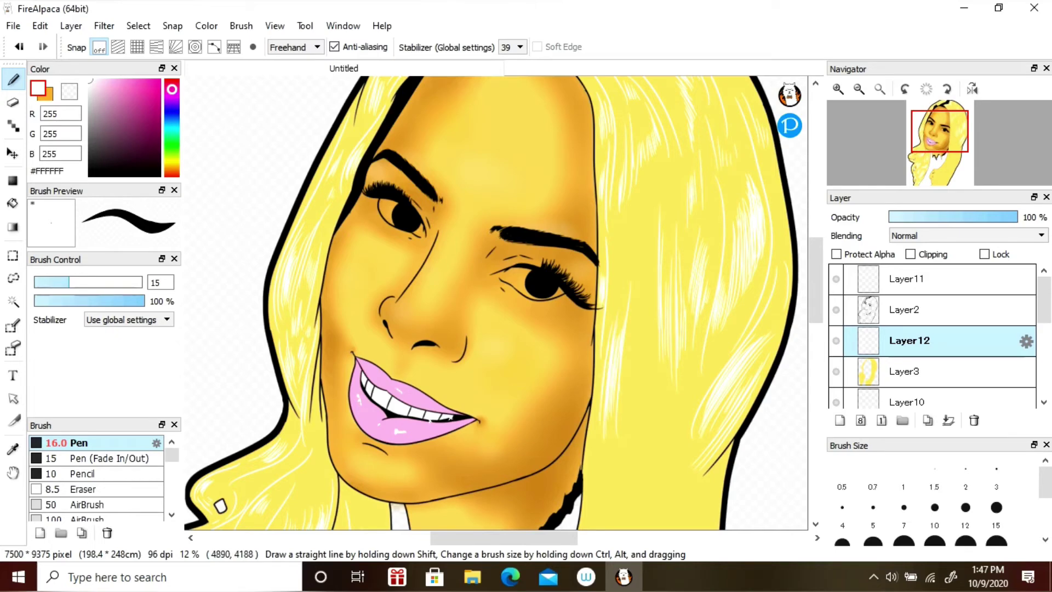
left_click_drag(608, 365, 597, 412)
left_click_drag(652, 342, 650, 447)
left_click_drag(671, 409, 665, 430)
- Add white highlight strands to the right hair beside the neck, from the inner edge to the outer outline
scroll(666, 427, "down", 5)
left_click_drag(719, 190, 685, 358)
left_click_drag(702, 253, 676, 342)
left_click_drag(603, 212, 558, 387)
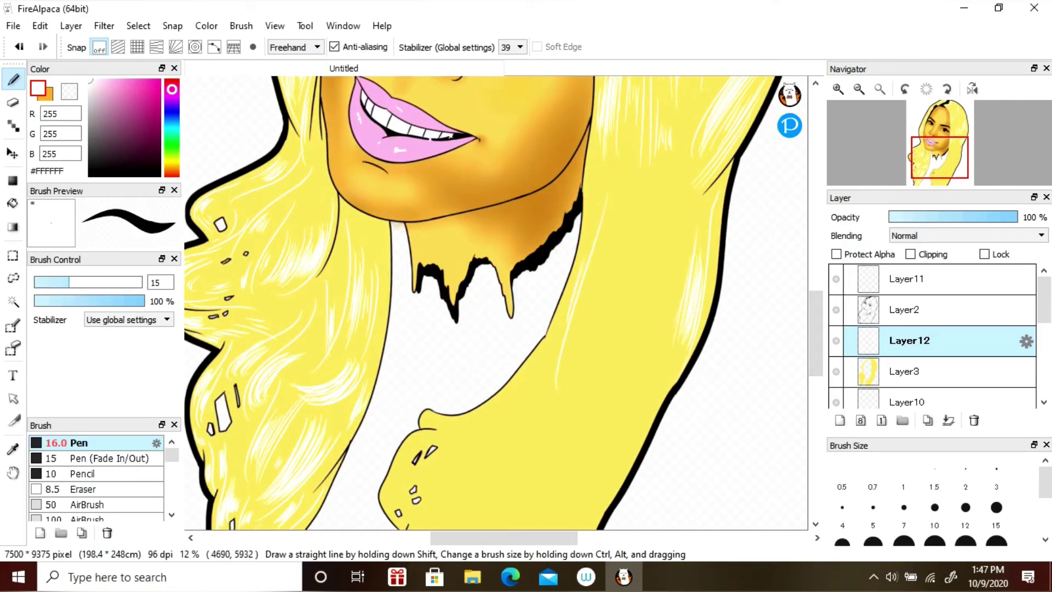
left_click_drag(581, 266, 553, 340)
left_click_drag(594, 270, 558, 342)
left_click_drag(637, 234, 596, 304)
left_click_drag(645, 212, 607, 342)
left_click_drag(677, 210, 647, 333)
mouse_move(656, 252)
left_mouse_down()
mouse_move(638, 302)
mouse_move(588, 350)
left_mouse_up()
- Cover the lower end of the right hair, including its inner curl, with slanted white highlight strands
scroll(629, 219, "down", 3)
left_click_drag(603, 296, 553, 369)
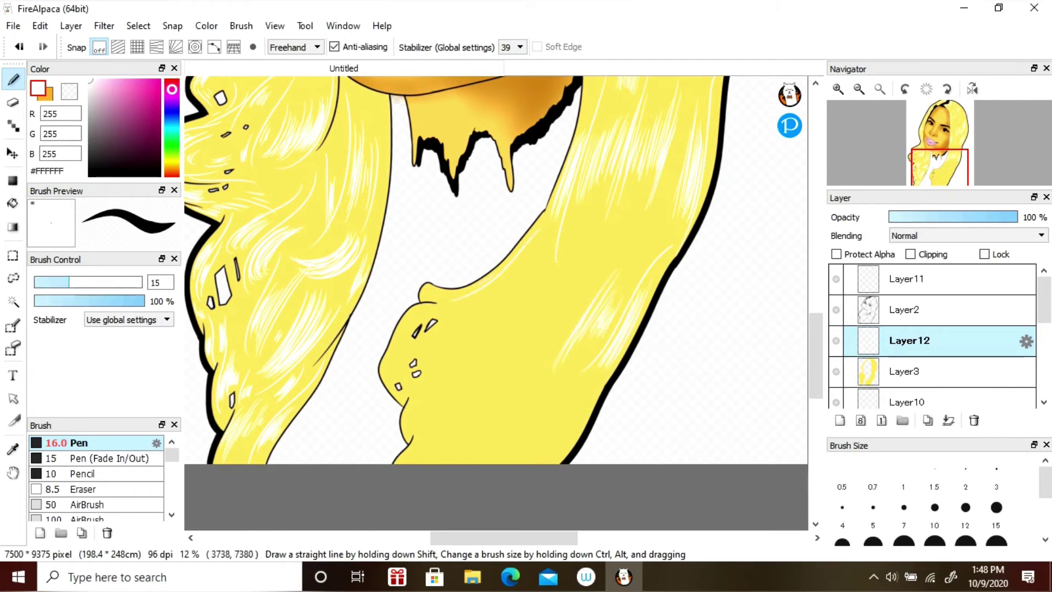
left_click_drag(515, 268, 465, 301)
left_click_drag(538, 251, 463, 314)
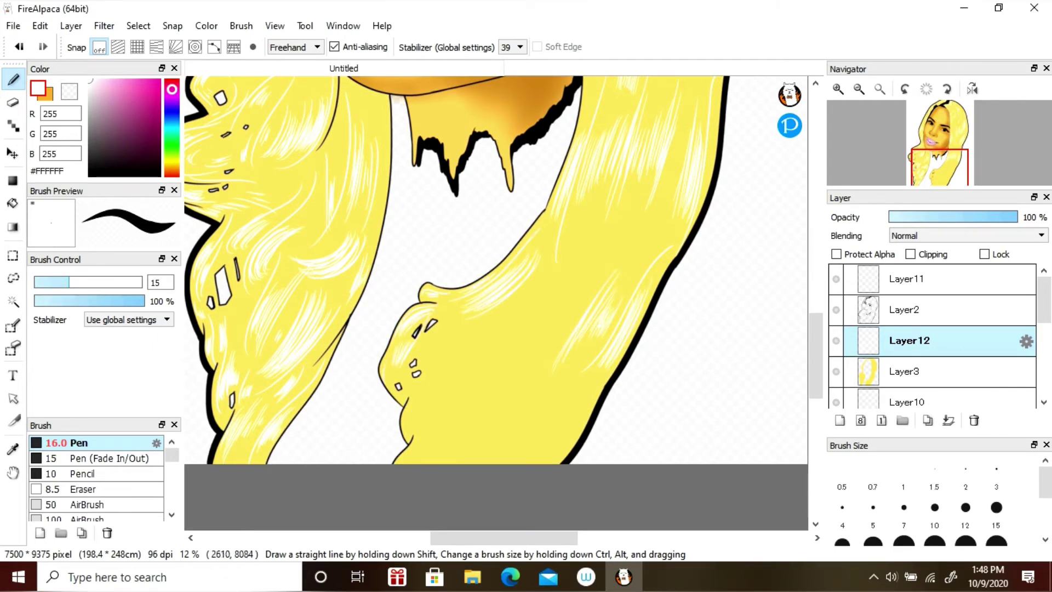
left_click_drag(562, 301, 484, 357)
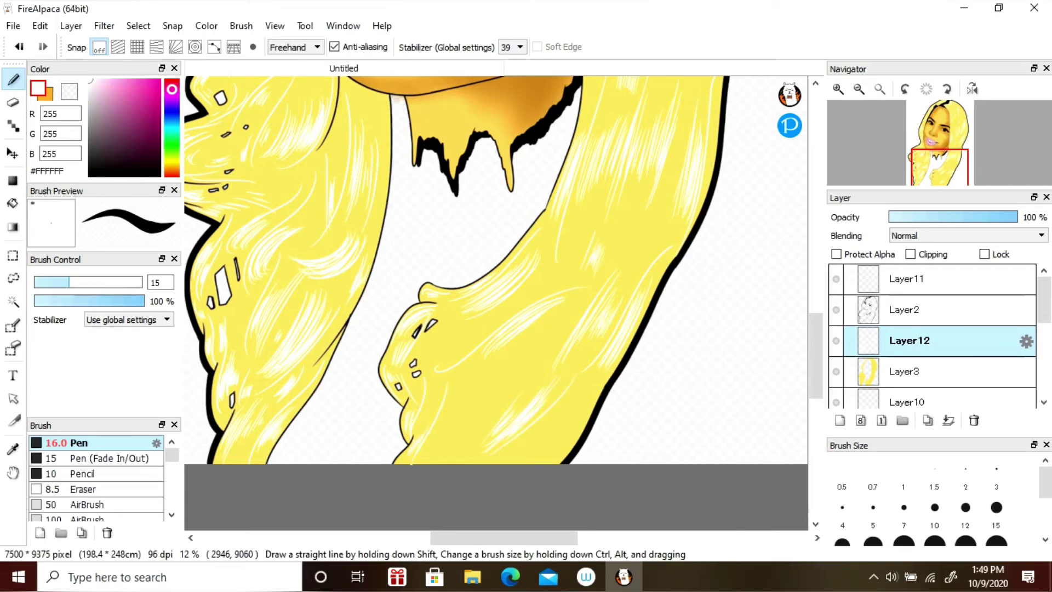
left_click_drag(489, 378, 445, 449)
left_click_drag(512, 360, 465, 446)
left_click(879, 89)
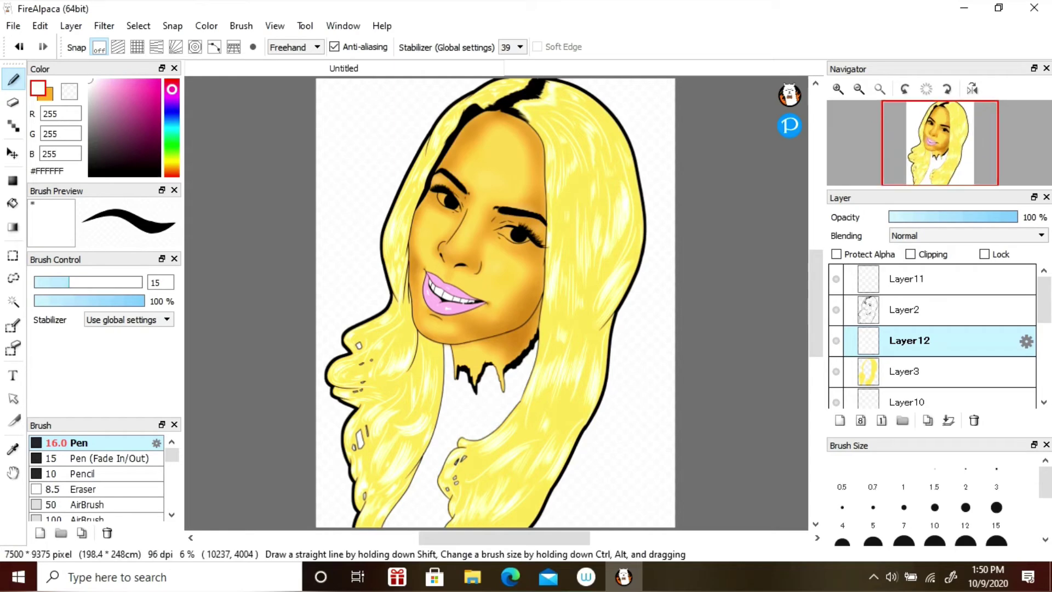
- Paint the whites of the eyes on a new layer below the hair color layer
key("ctrl+shift+n")
scroll(466, 301, "up", 4)
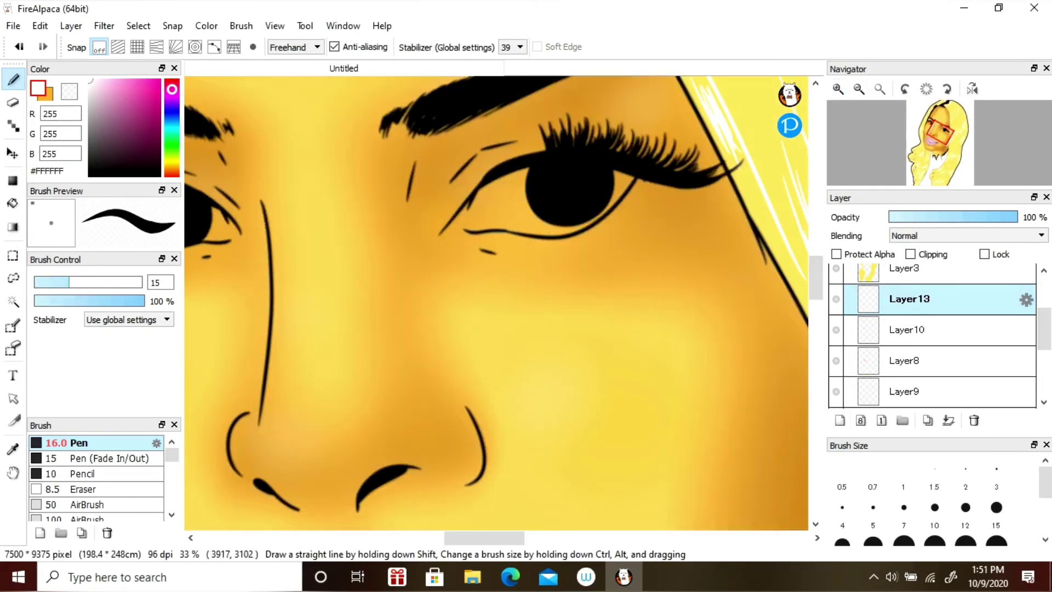
mouse_move(476, 224)
left_mouse_down()
mouse_move(509, 175)
mouse_move(482, 225)
left_mouse_up()
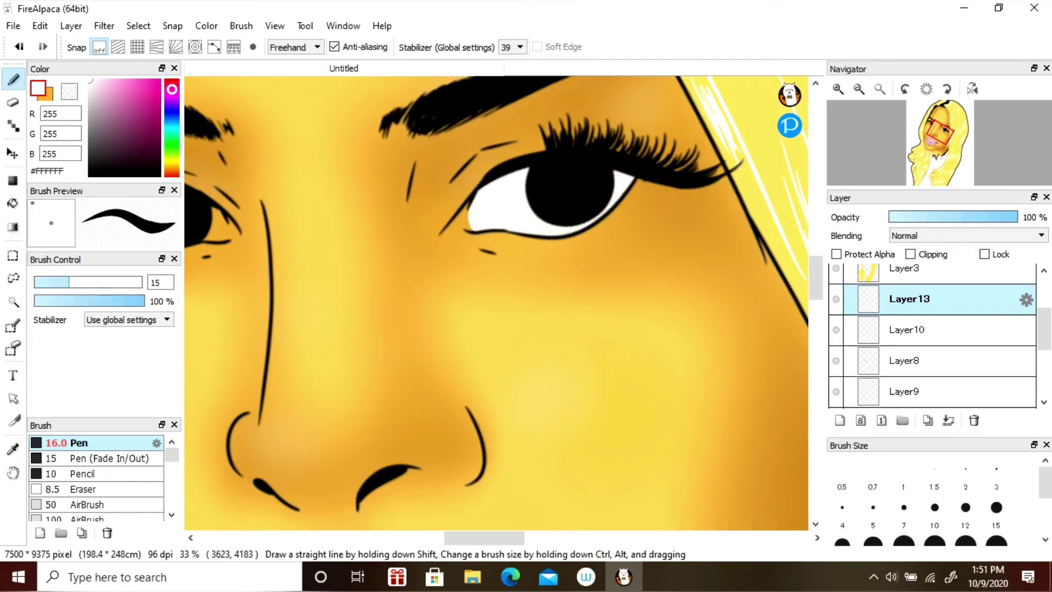
left_click_drag(496, 211, 499, 238)
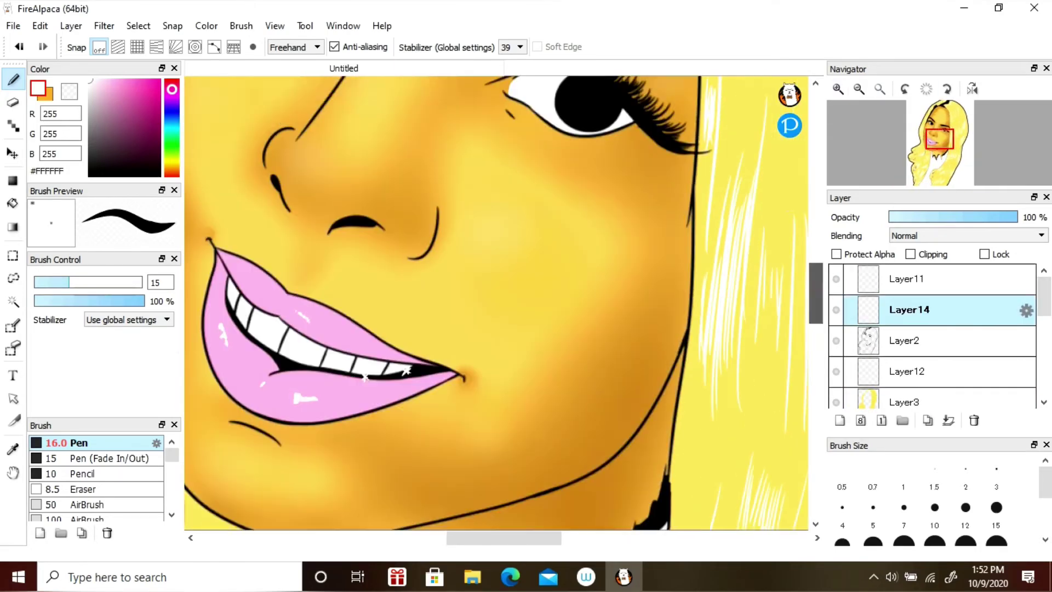
- Add small white glints to both pupils on a new layer above the line art
scroll(595, 216, "up", 5)
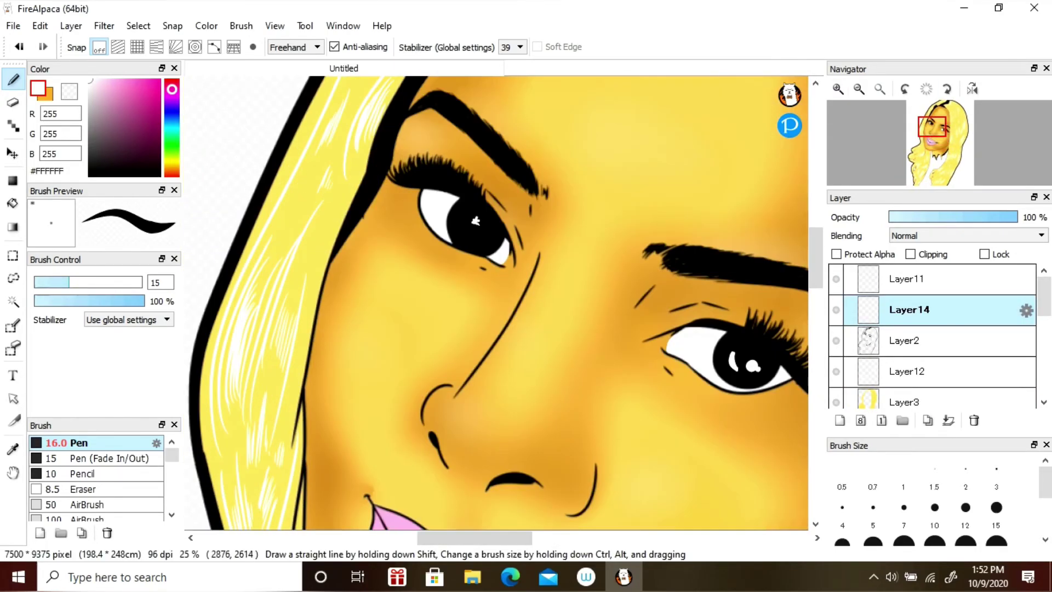
scroll(495, 301, "down", 5)
scroll(496, 302, "down", 2)
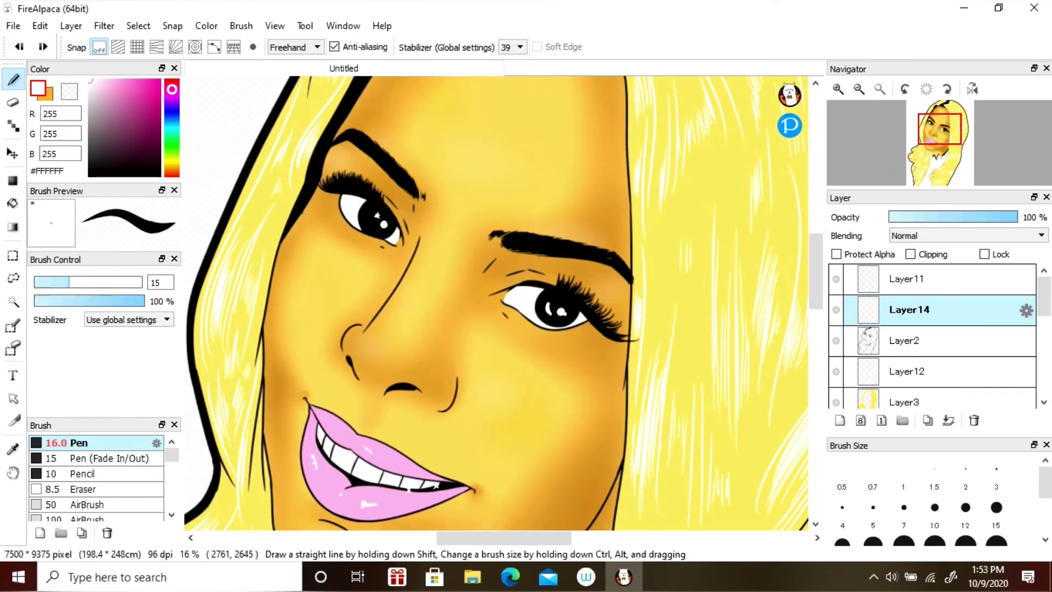
- Widen the canvas to 9500 pixels, keeping the portrait centered
scroll(496, 301, "down", 3)
key("ctrl+alt+c")
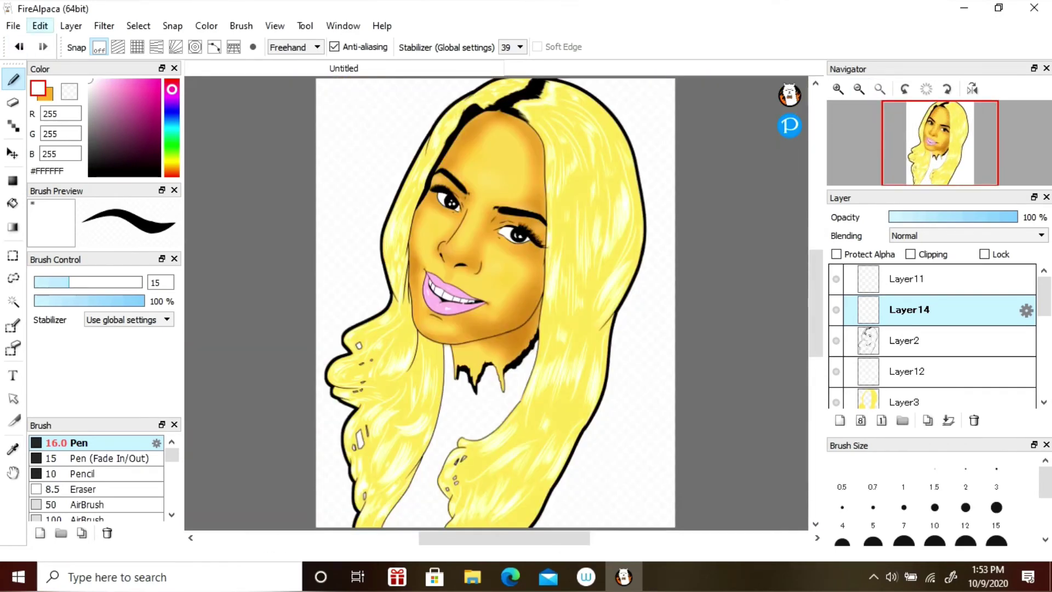
key("Return")
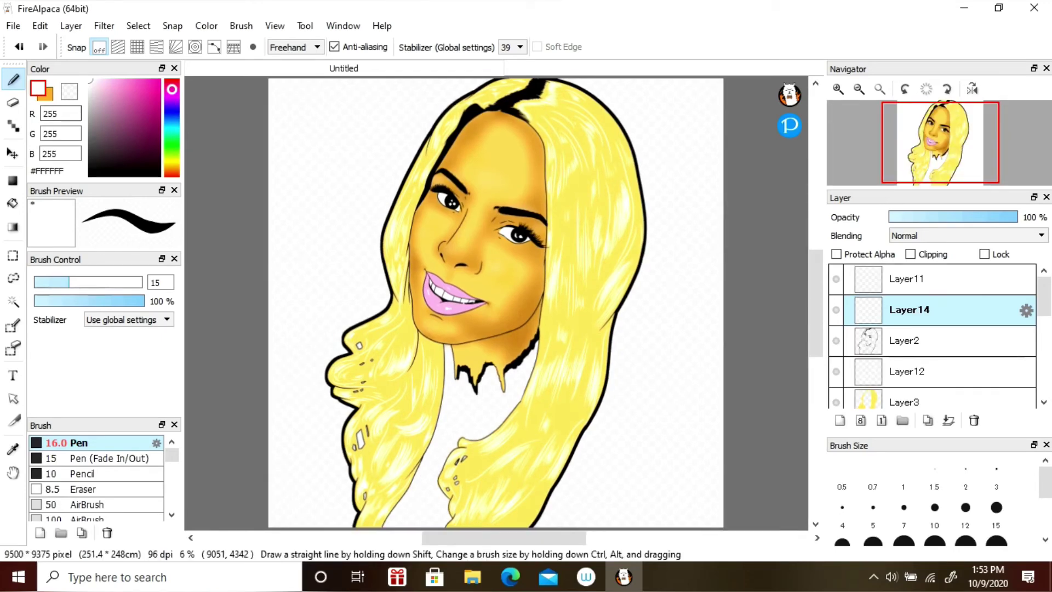
- On a new layer beneath the face color, draw a black circle behind the head with concentric-circle snapping and the 64.9 Pen
key("ctrl+shift+n")
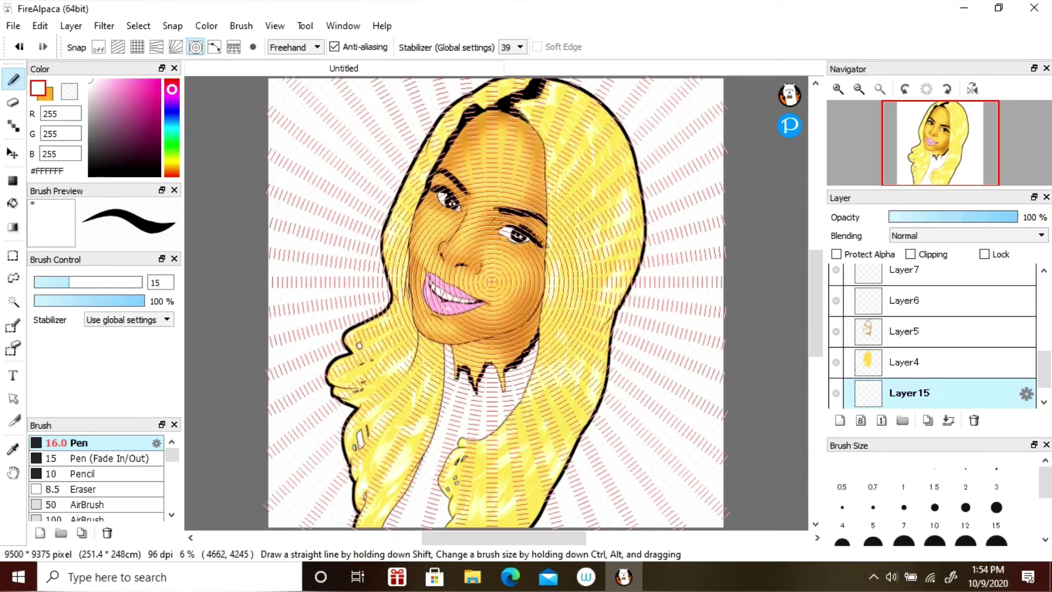
mouse_move(367, 299)
left_mouse_down()
mouse_move(374, 320)
mouse_move(627, 348)
left_mouse_up()
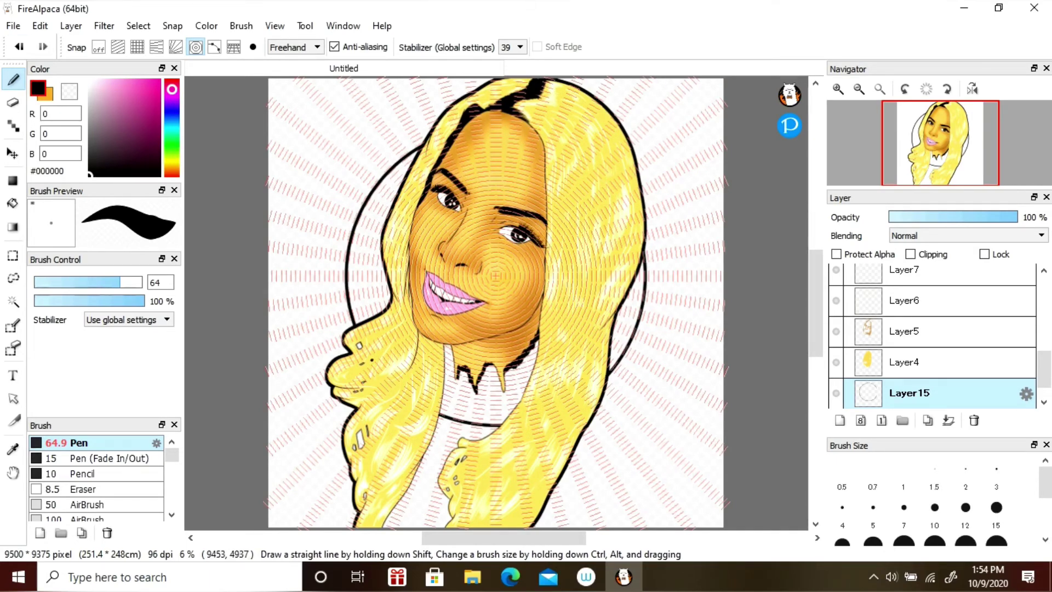
left_click(99, 47)
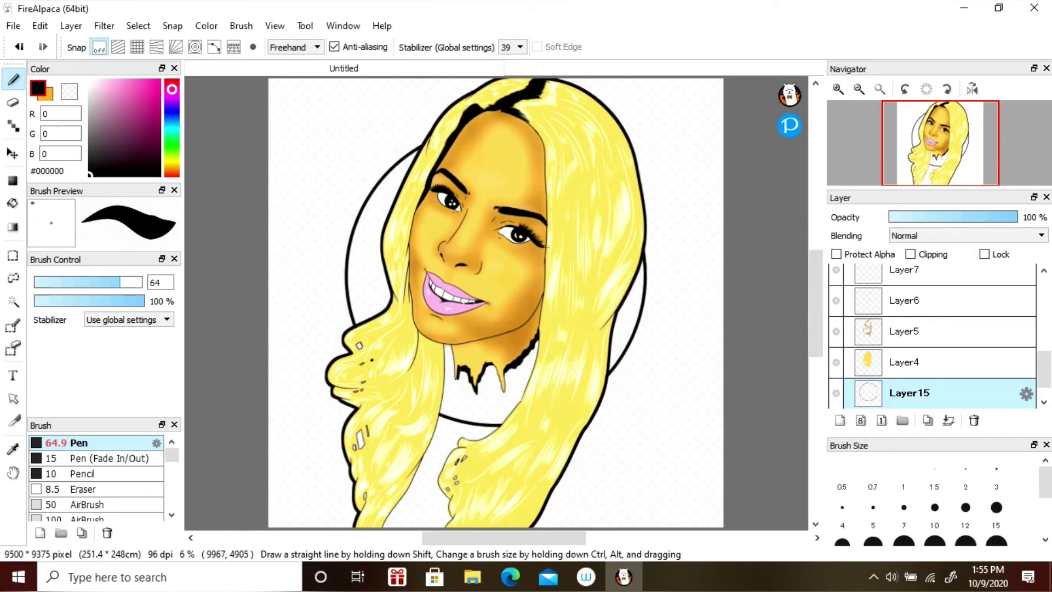
- Hide all layers except the circle layer and select the circle's black outline with the Magic Wand
left_click(836, 331)
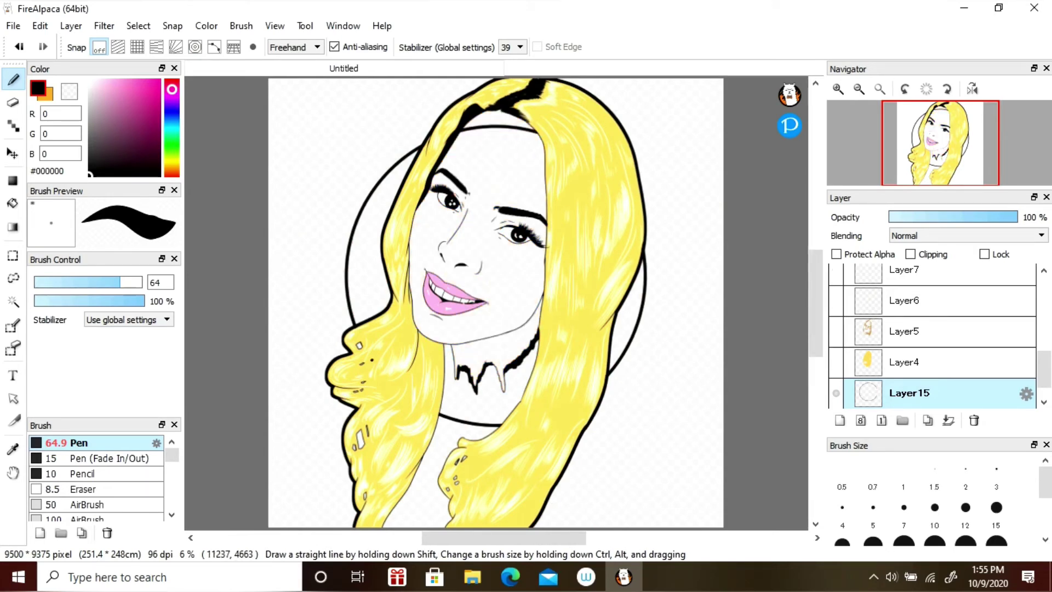
left_click(836, 362)
left_click(836, 393)
key("w")
left_click(347, 283)
- Expand the selection around the circle outline by 41 pixels, and apply the expansion a second time
left_click(138, 26)
left_click(159, 99)
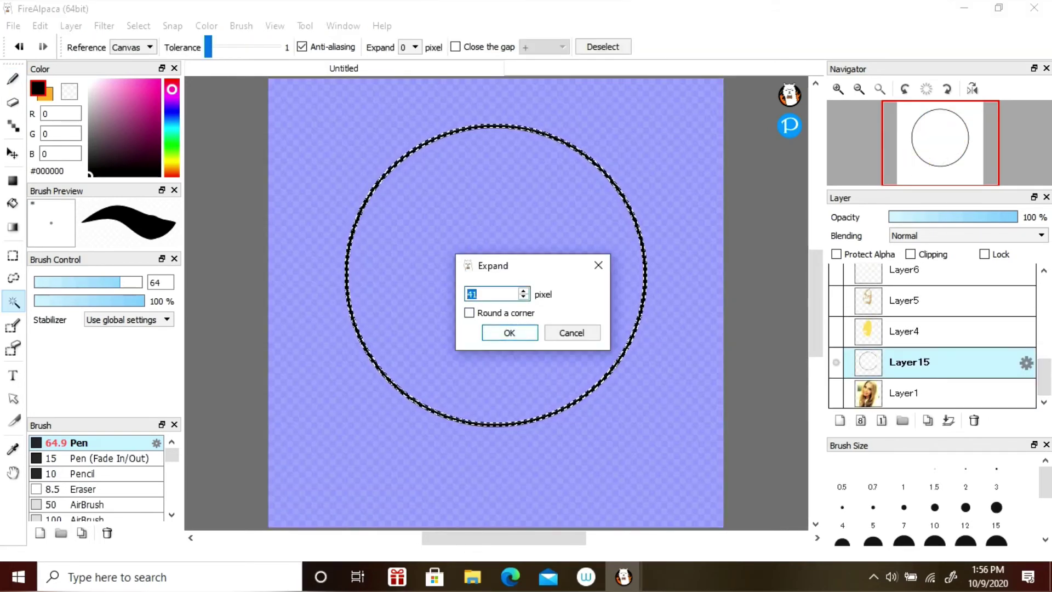
left_click(508, 331)
left_click(138, 26)
left_click(159, 98)
left_click(507, 331)
- Fill both sides of the expanded circle selection with black to make a thick ring, and clear the selection
key("g")
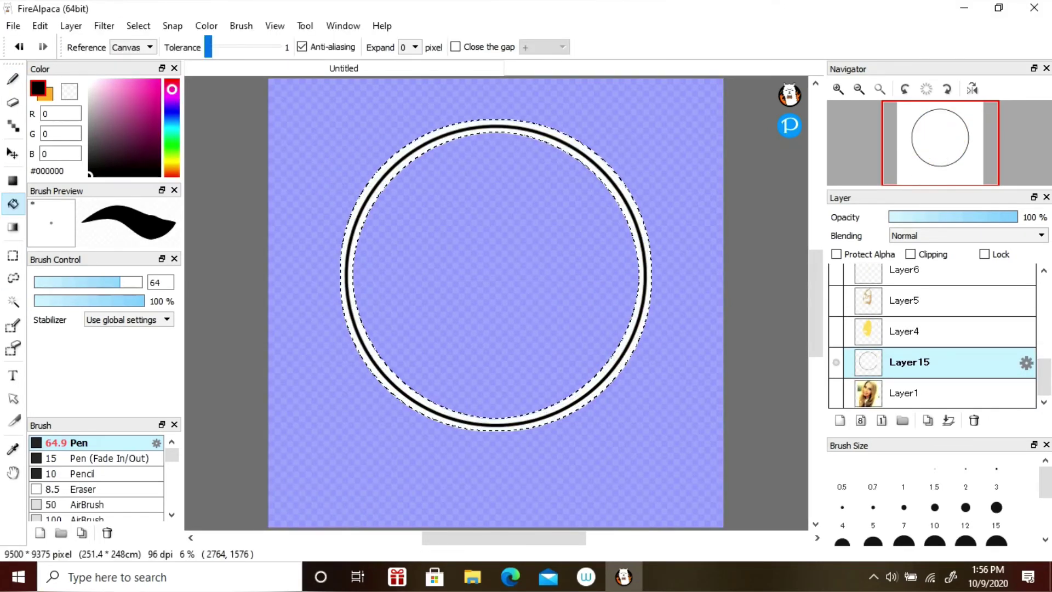
left_click(401, 159)
left_click(396, 178)
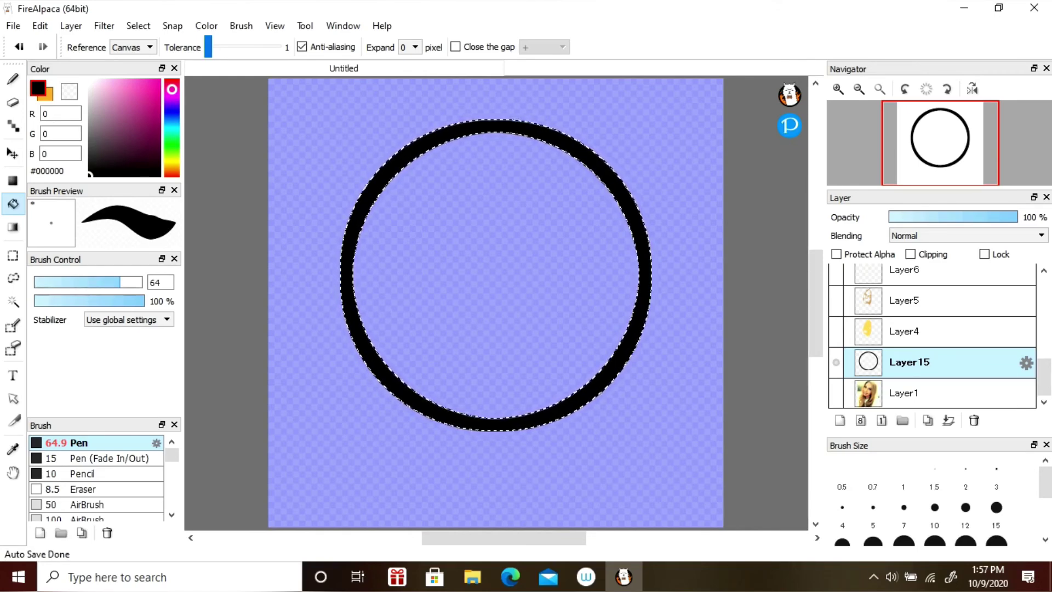
key("ctrl+d")
- Show the portrait layers again and paint the area inside the ring pink (#FF61C8) on a new layer below it
key("b")
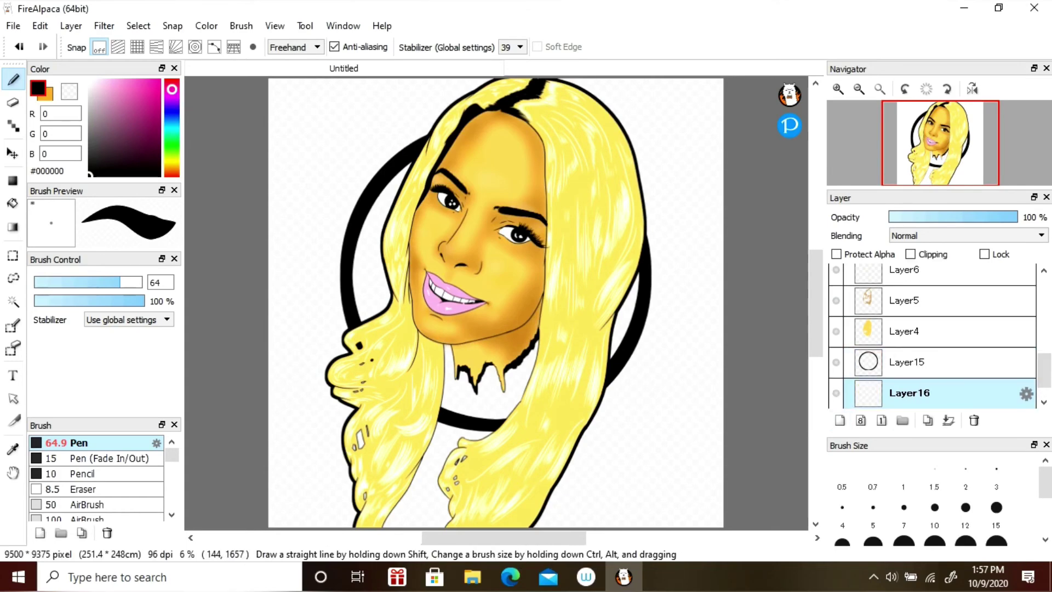
key("b")
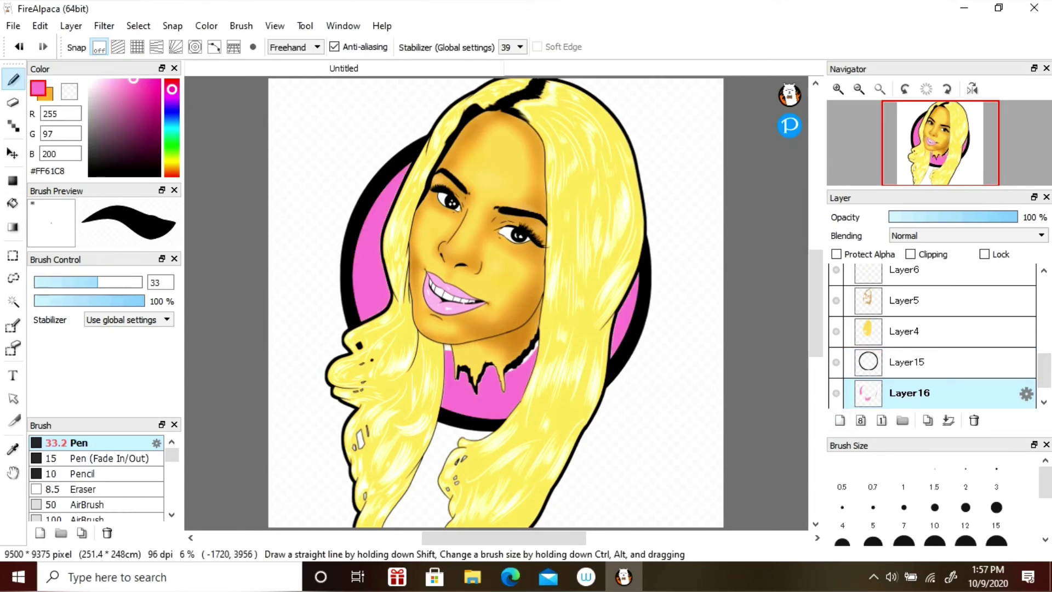
key("ctrl+plus")
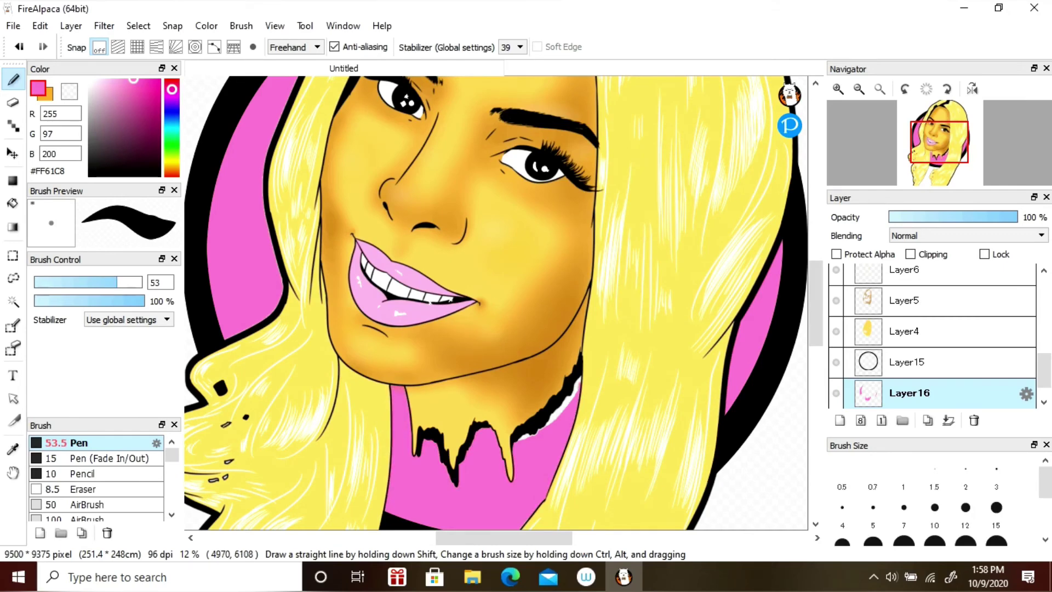
left_click_drag(493, 302, 652, 318)
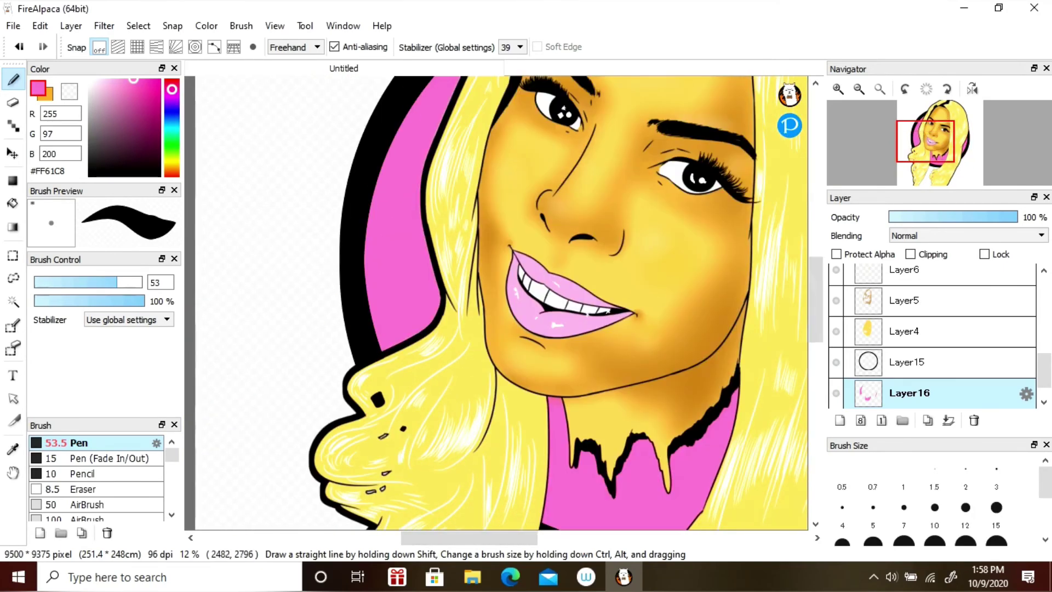
left_click_drag(493, 219, 477, 290)
key("ctrl+minus")
- Import rosehead.png as a new layer above the black ring and place it between the hair and the ring's left edge
left_click(907, 362)
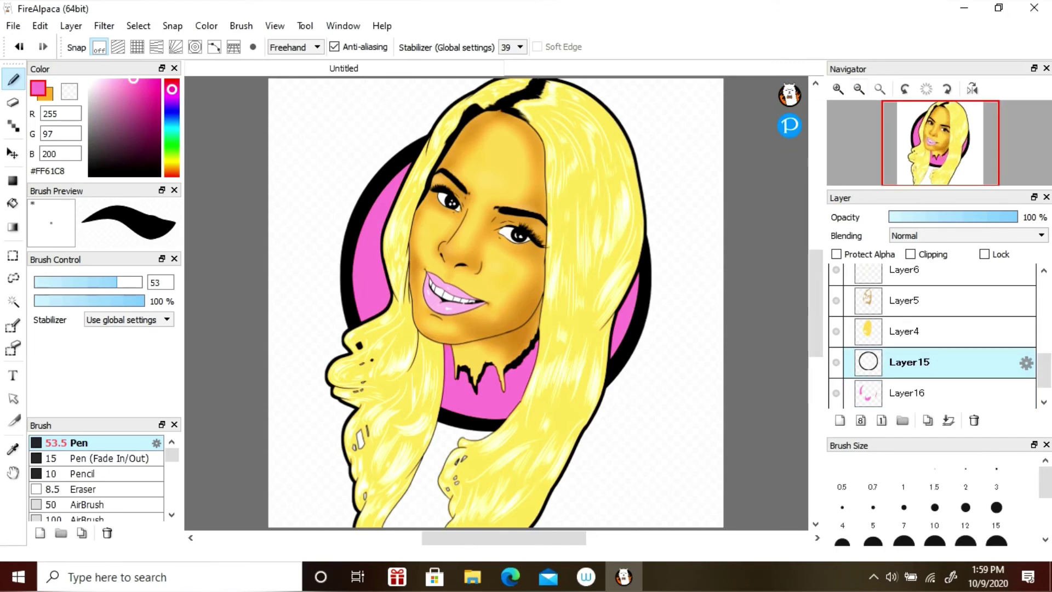
left_click(13, 26)
left_click(49, 77)
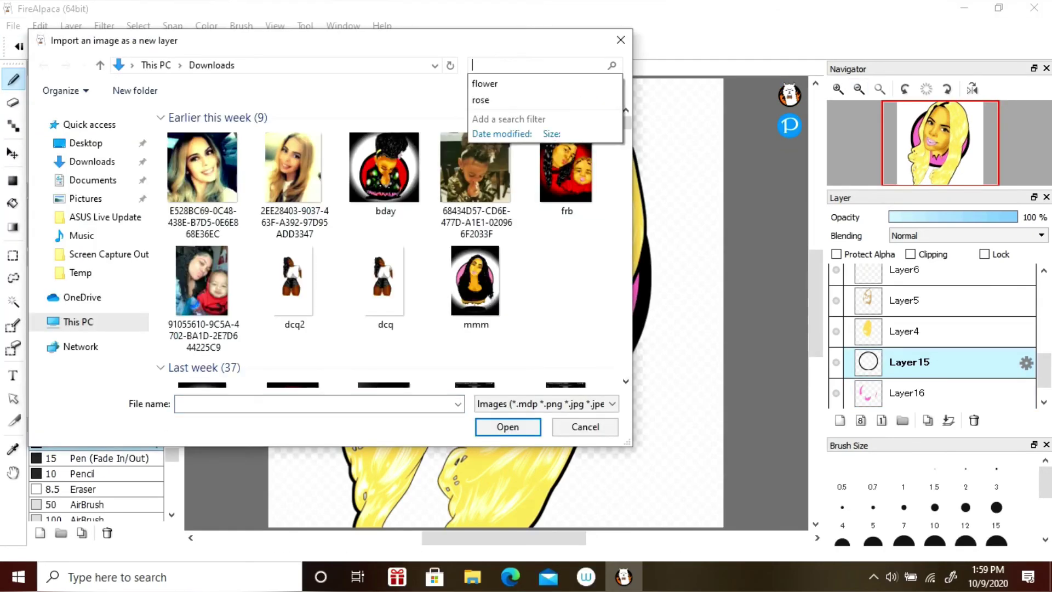
left_click(481, 100)
double_click(249, 145)
left_click_drag(328, 103, 364, 310)
- Find rose.png in the Downloads folder and import it as a new layer above the first rose head
left_click(14, 26)
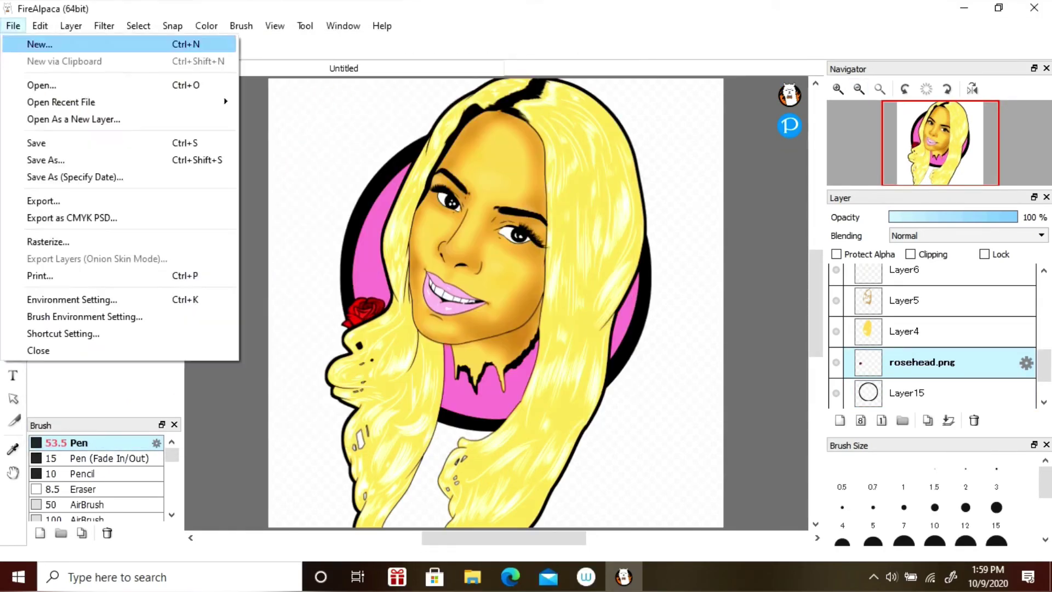
left_click(73, 119)
left_click(548, 61)
left_click(493, 80)
double_click(484, 154)
left_click(13, 26)
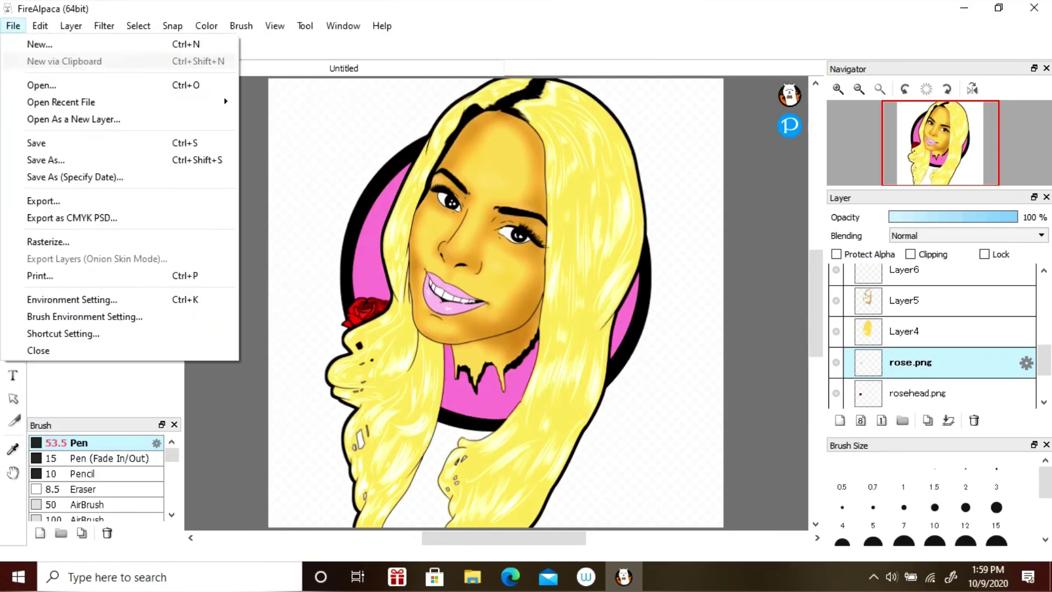
left_click(73, 119)
left_click(525, 65)
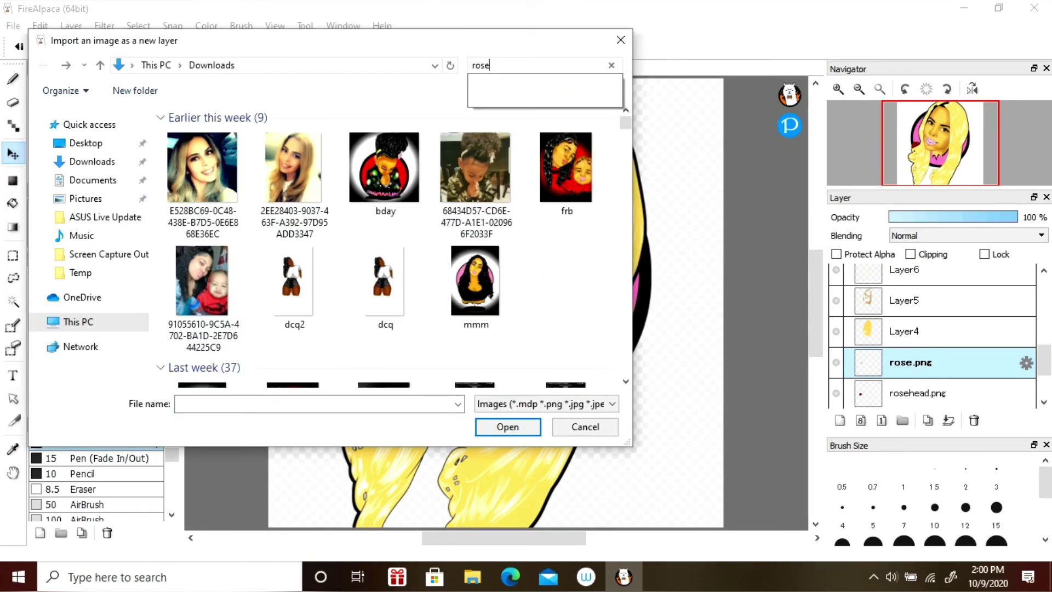
key("Escape")
- Open rosehead.png as its own document and enlarge the image to 6500 × 4436 pixels at 300 dpi
key("ctrl+o")
key("Return")
key("ctrl+alt+i")
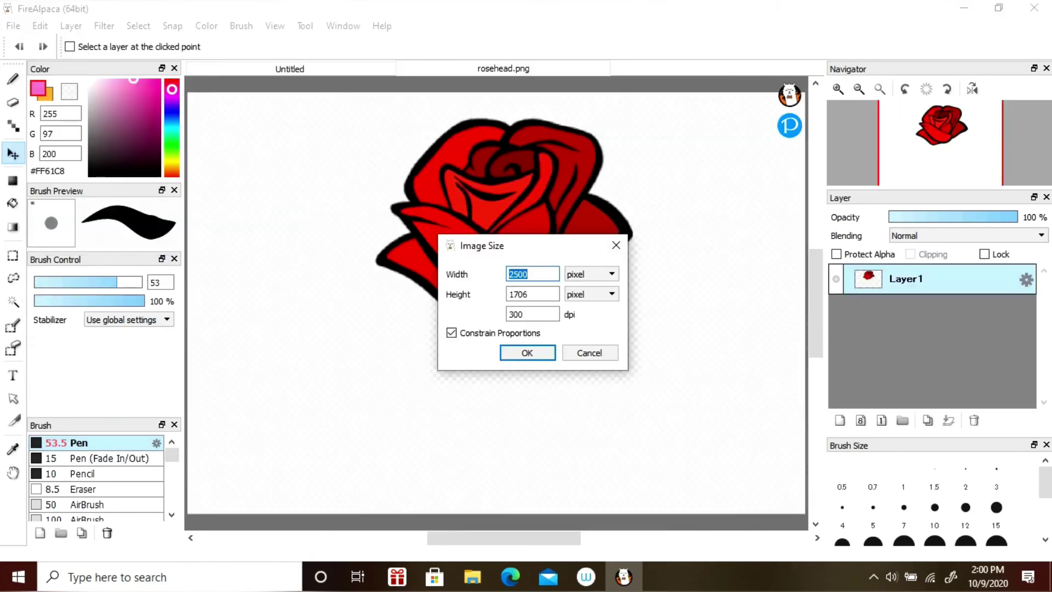
key("Return")
- Save the enlarged rose as a new PNG file named rosehead2
key("ctrl+shift+s")
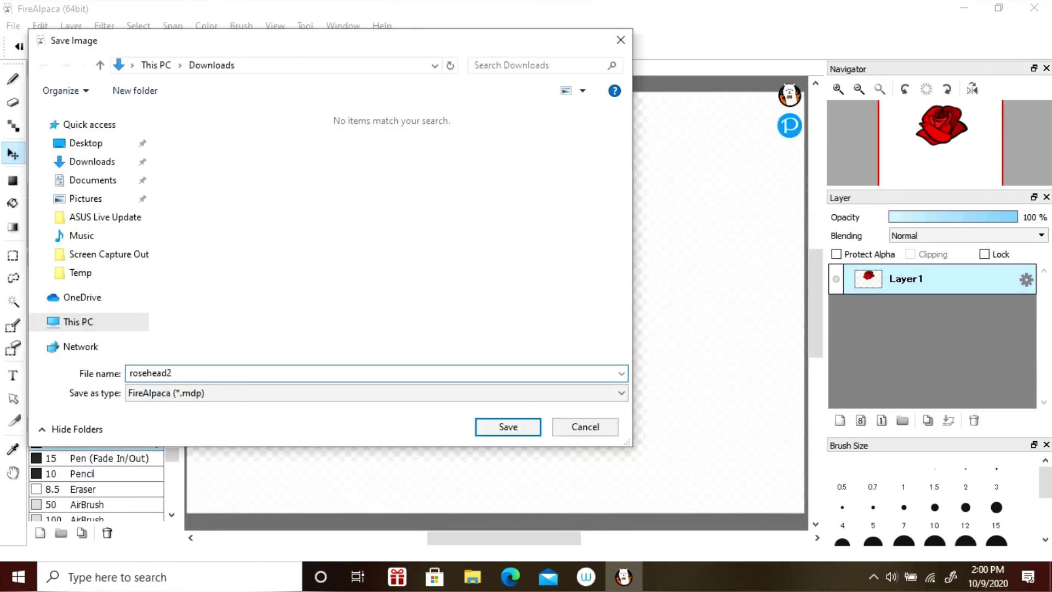
key("Return")
key("Return")
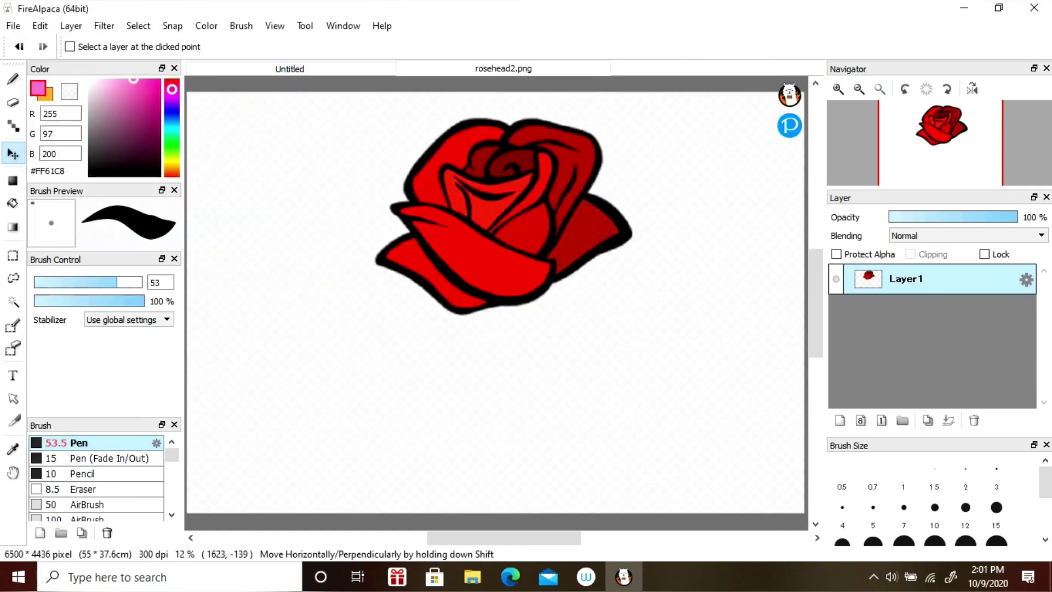
- Return to the portrait document, import rosehead2.png as a new layer and place it behind the neck drips
key("ctrl+Tab")
key("ctrl+shift+o")
key("Return")
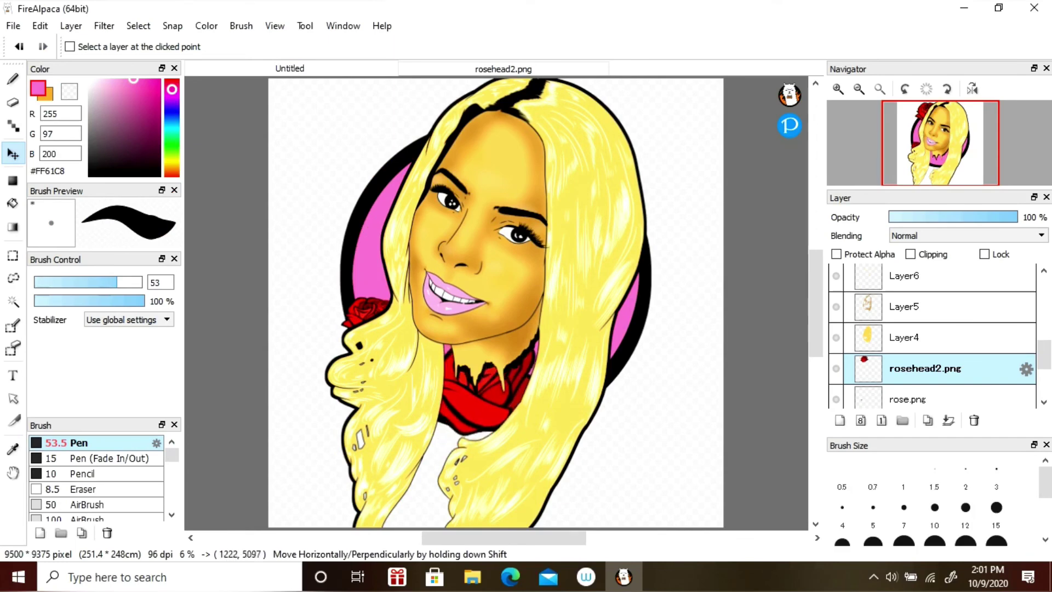
- Search for "rose", import rosehead.png as a new layer and place it behind the hair at the ring's lower right edge
key("alt+f")
key("Down")
key("Down")
key("Return")
type("rose")
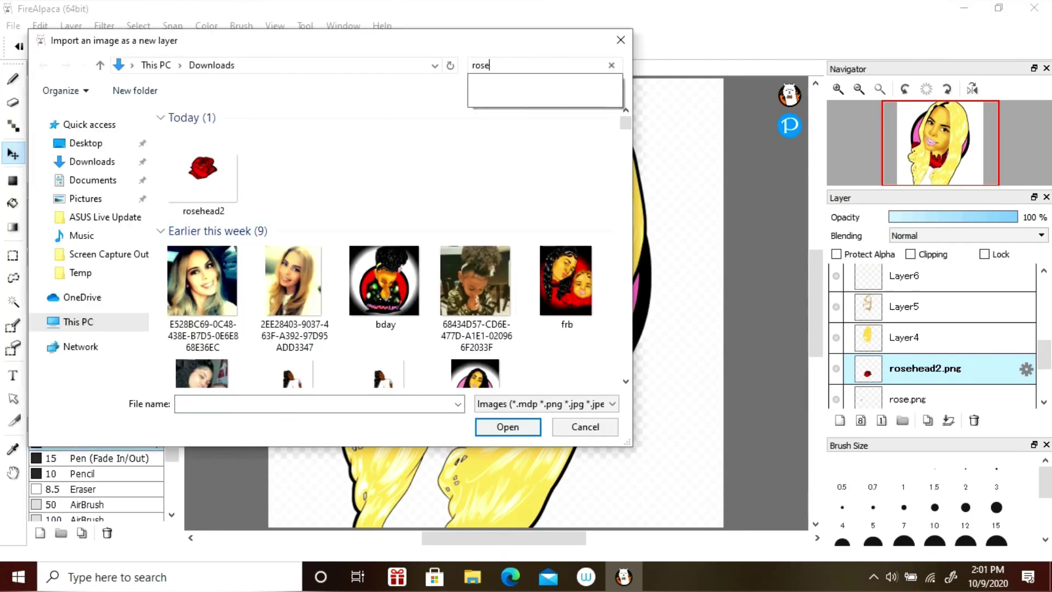
key("Down")
key("Return")
key("alt+t")
- Import rosehead2.png again as the topmost layer and move the large rose over the hair just below the neck
key("ctrl+shift+o")
type("rose")
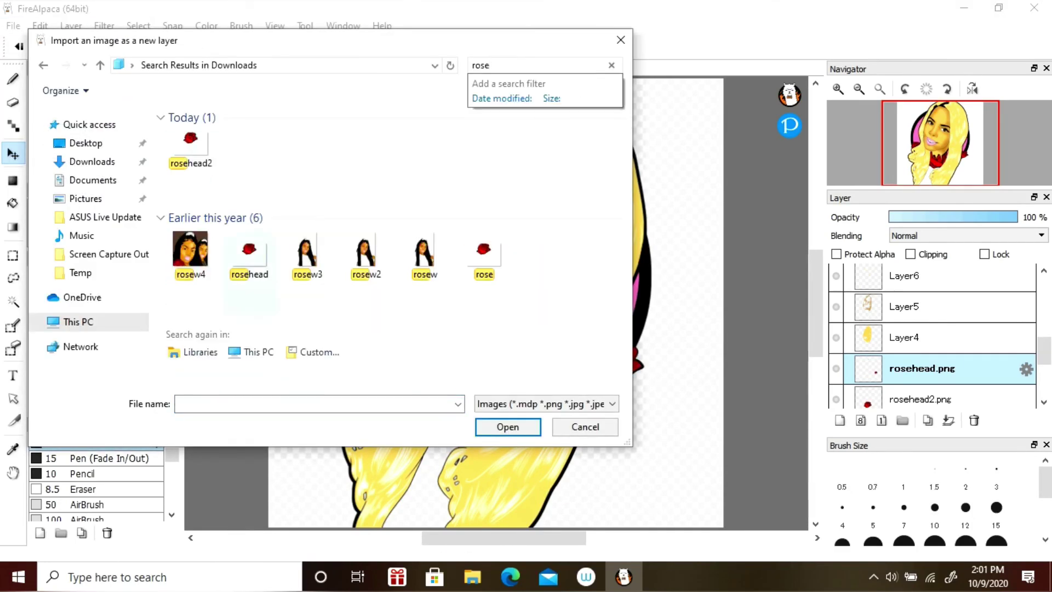
key("Down")
key("Return")
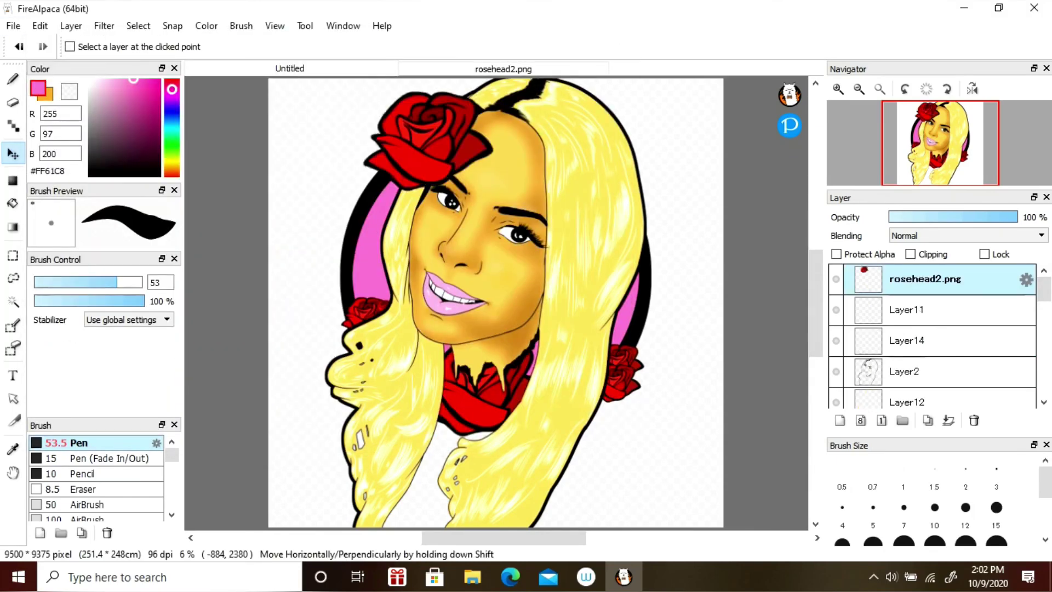
left_click_drag(427, 141, 460, 431)
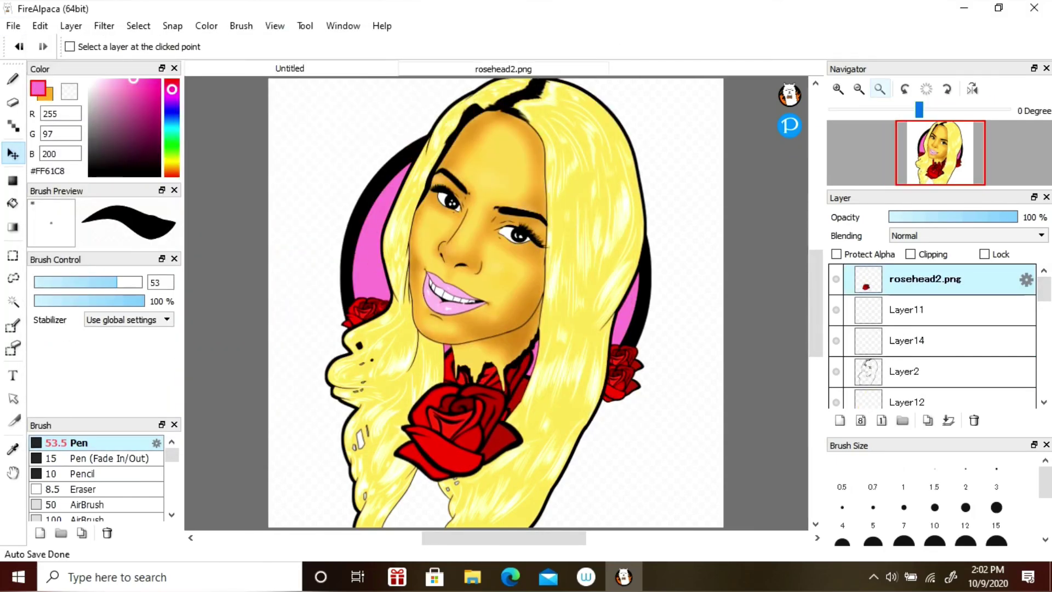
- Add a new layer above the large rose, set the color to black (#000000), and add another new layer below the pink fill layer
key("ctrl+shift+n")
left_click(90, 174)
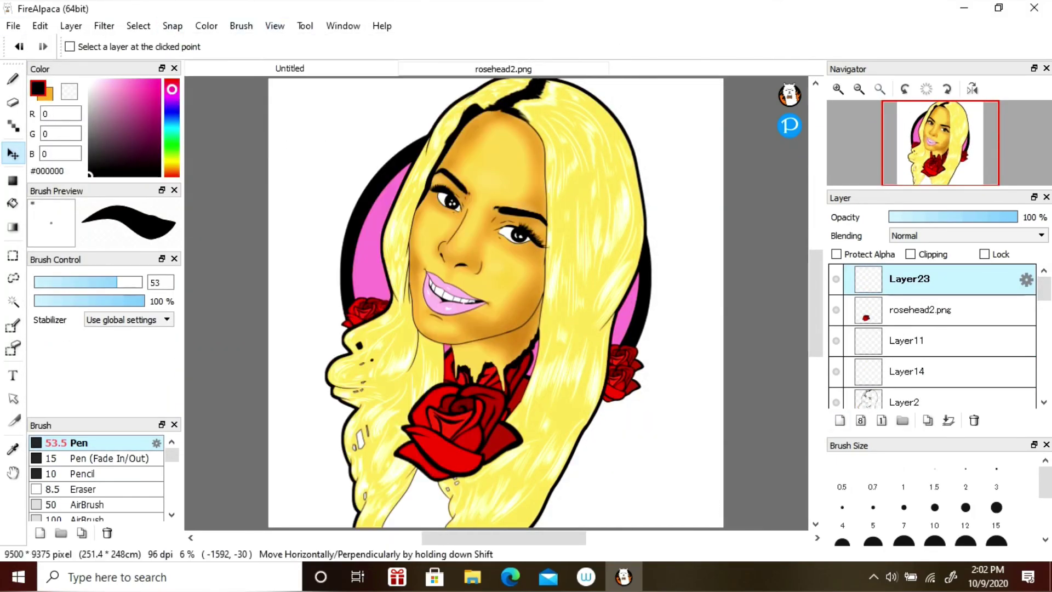
key("ctrl+shift+n")
key("alt+f")
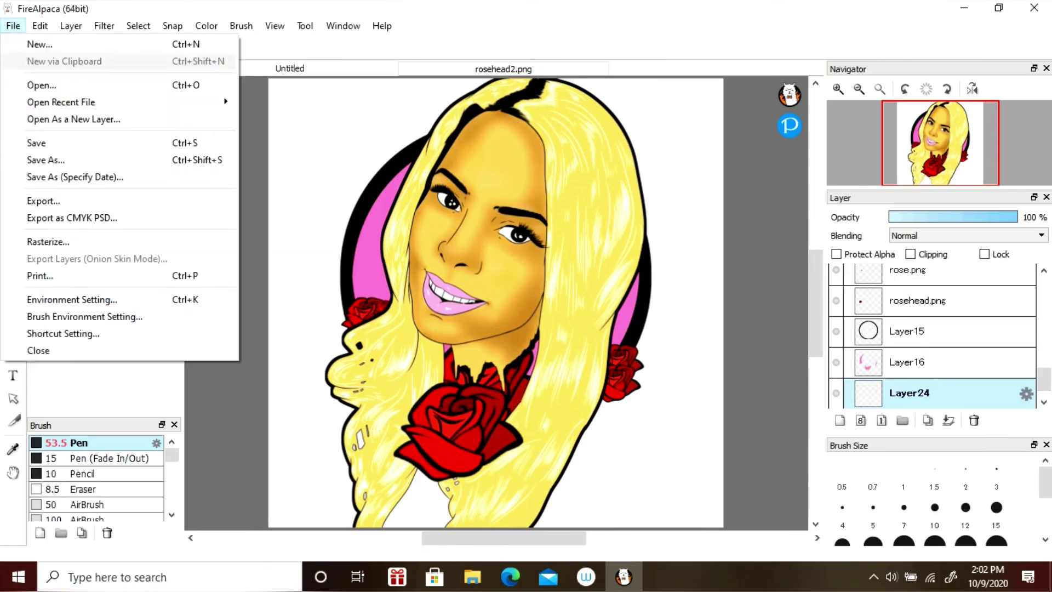
key("Escape")
- Import lv2.png beneath the pink fill and place a second copy lower down to cover the whole canvas background
key("ctrl+shift+o")
type("lv")
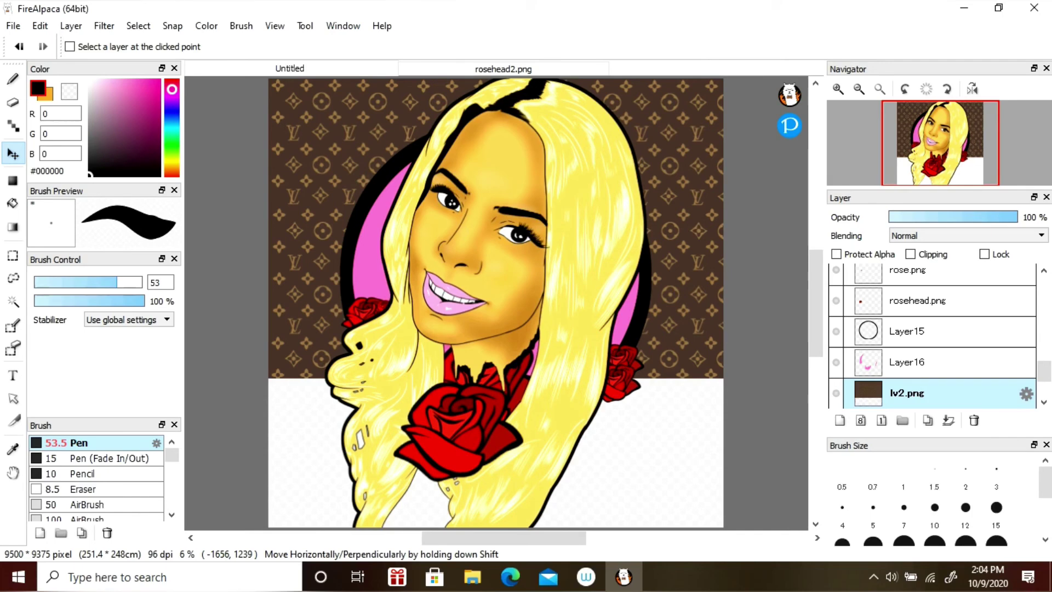
left_click_drag(189, 137, 268, 304)
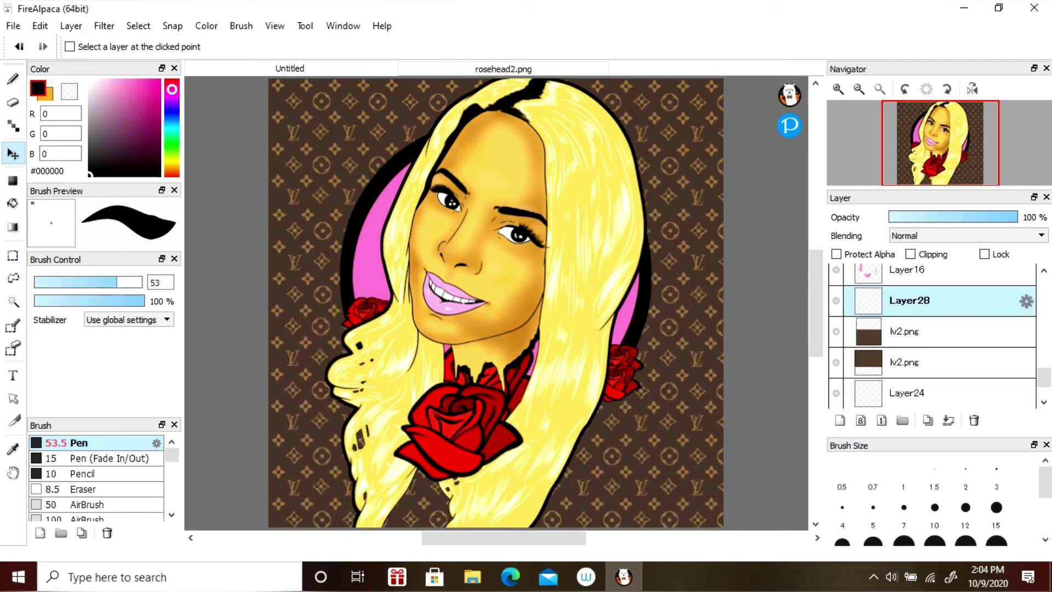
- Darken the background's outer edges with the Line (Concentrated) filter in black on the layer above the patterned images
left_click(104, 26)
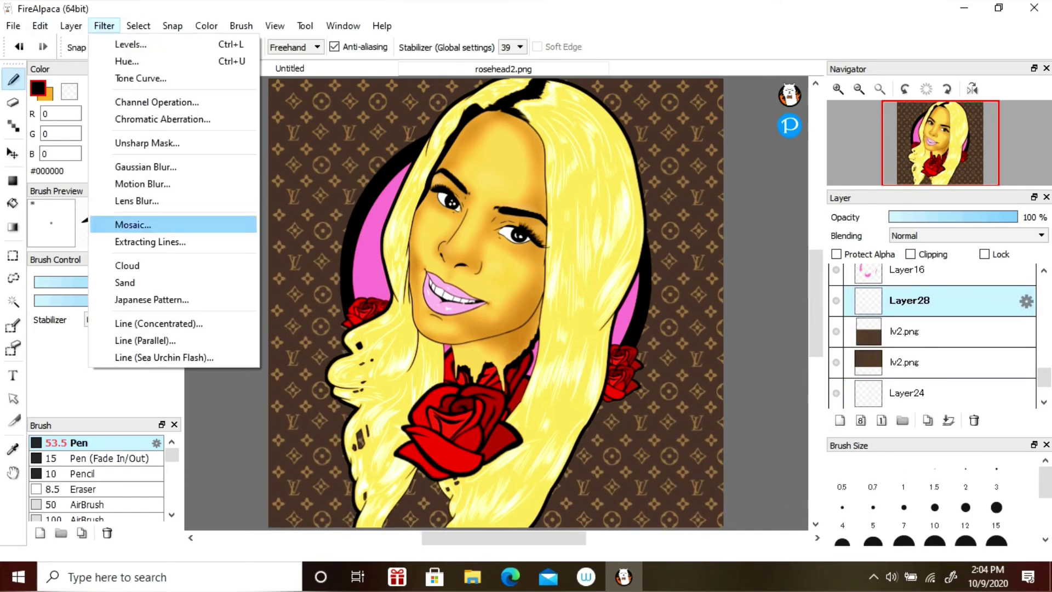
left_click(175, 324)
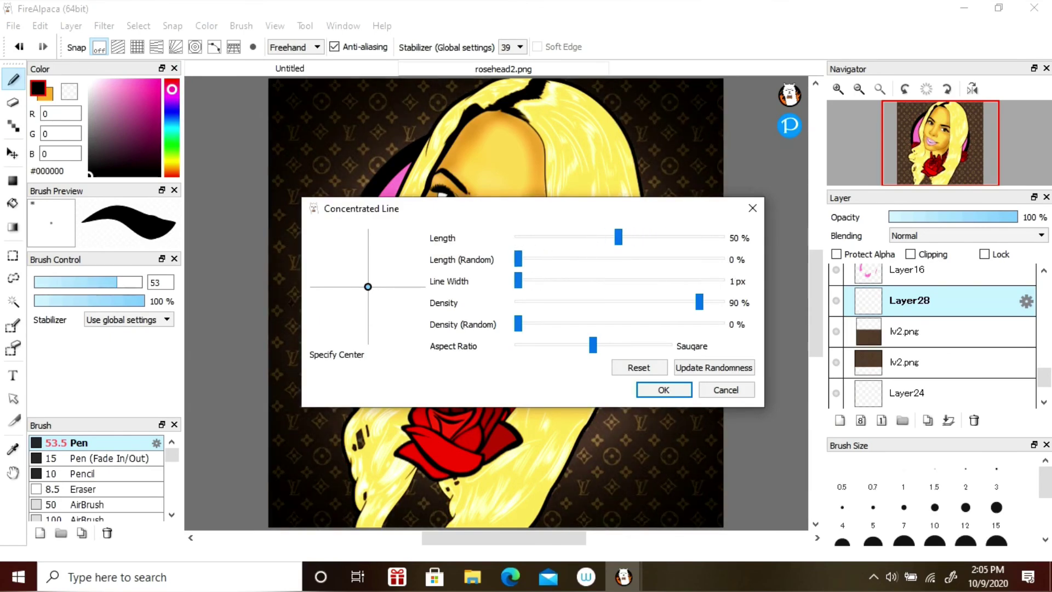
key("Return")
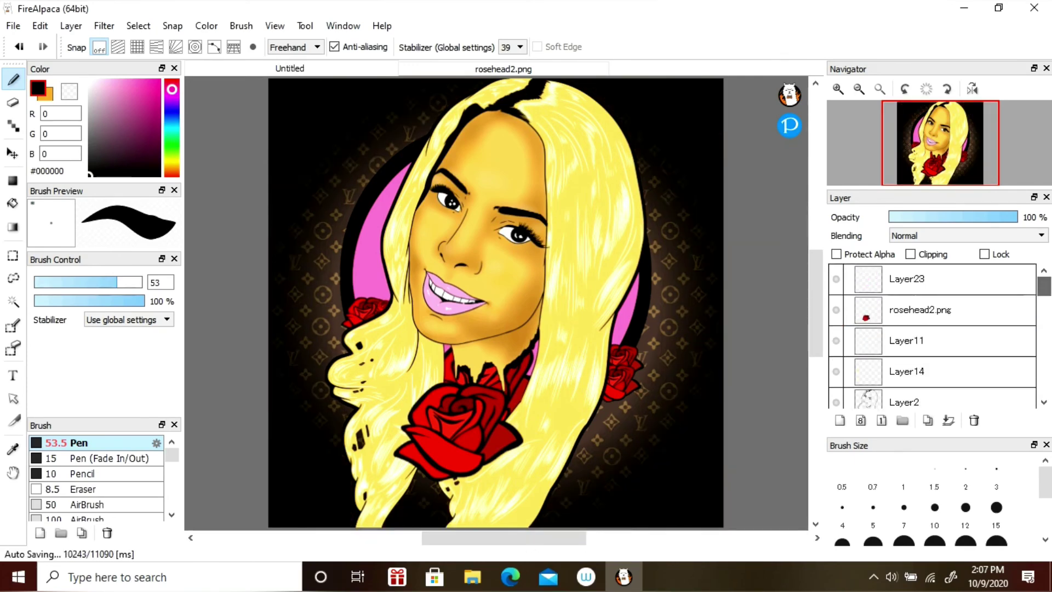
- Add a new layer at the top of the stack and touch up the rose below the neck with a size 15 black Pen
key("ctrl+shift+n")
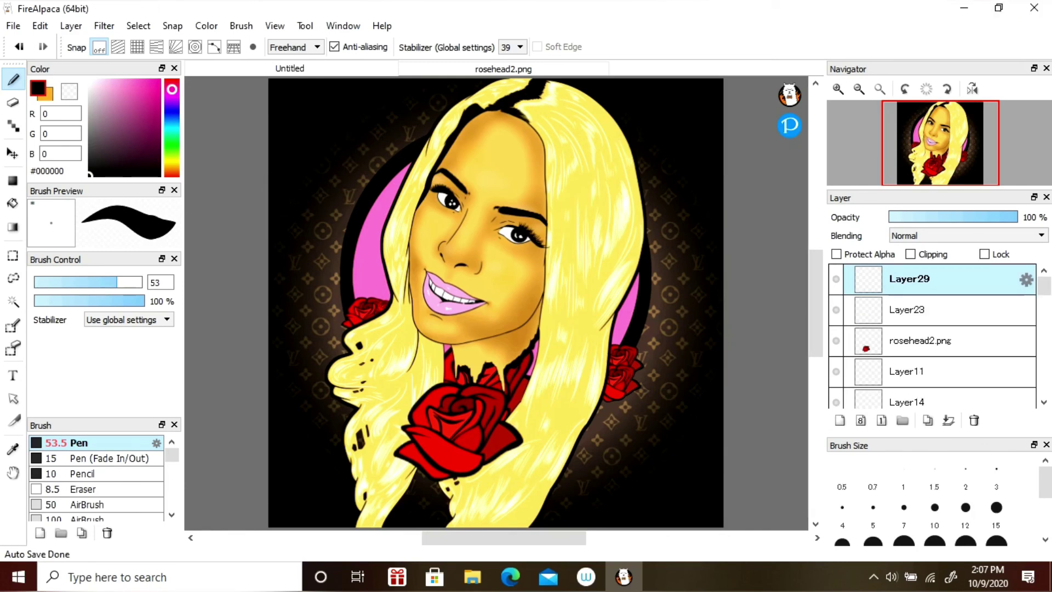
left_click(996, 541)
scroll(487, 371, "up", 4)
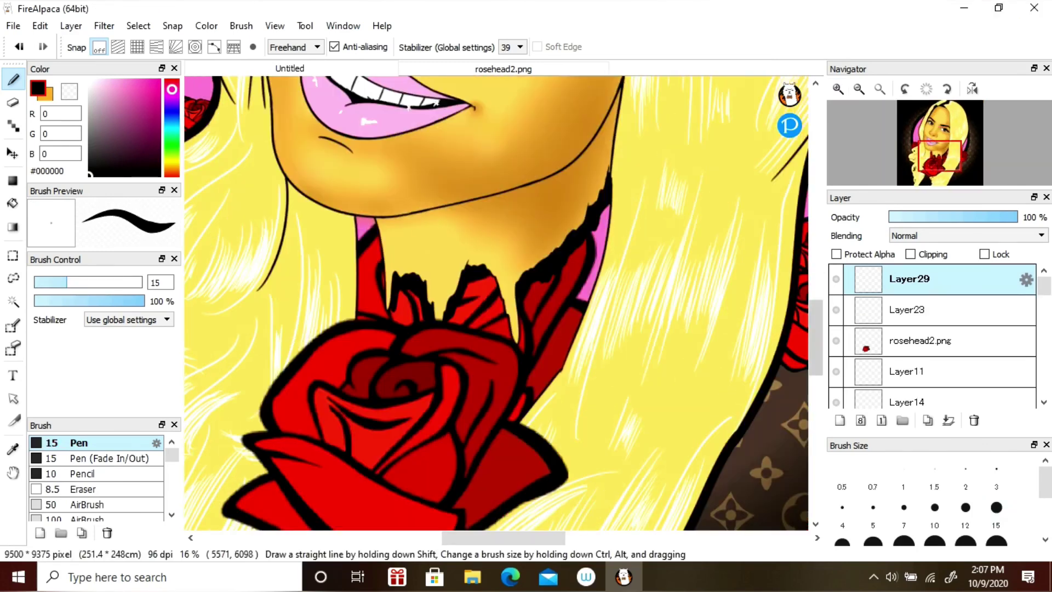
left_click_drag(366, 384, 406, 373)
- Merge all layers of the artwork into a single layer
scroll(496, 301, "down", 5)
left_click(71, 26)
key("Escape")
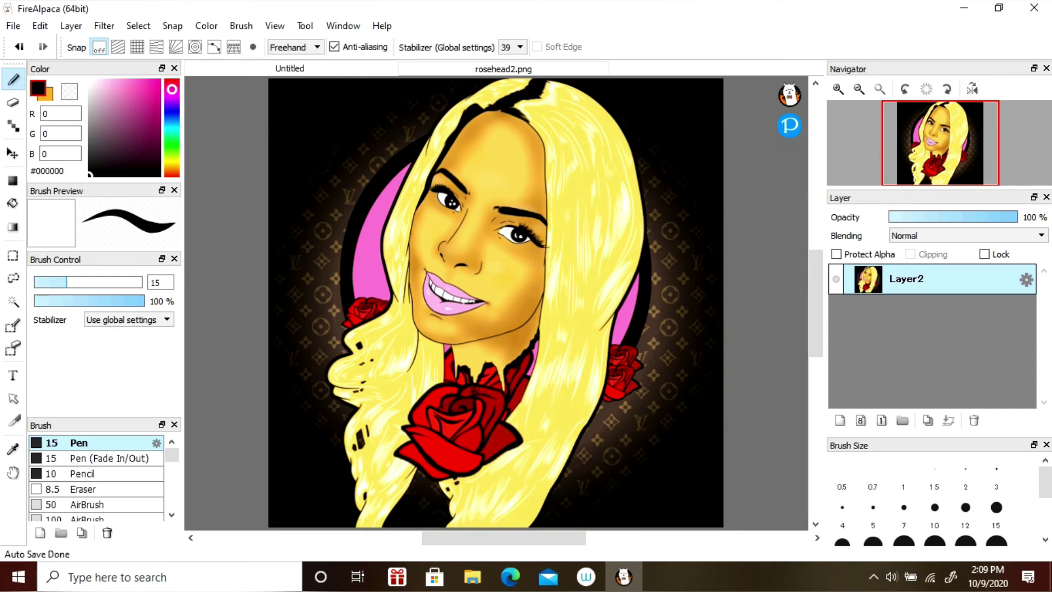
- Boost the merged artwork's contrast by narrowing the Levels input range, and slightly raise the midpoint of its RGB Tone Curve
key("alt+t")
key("l")
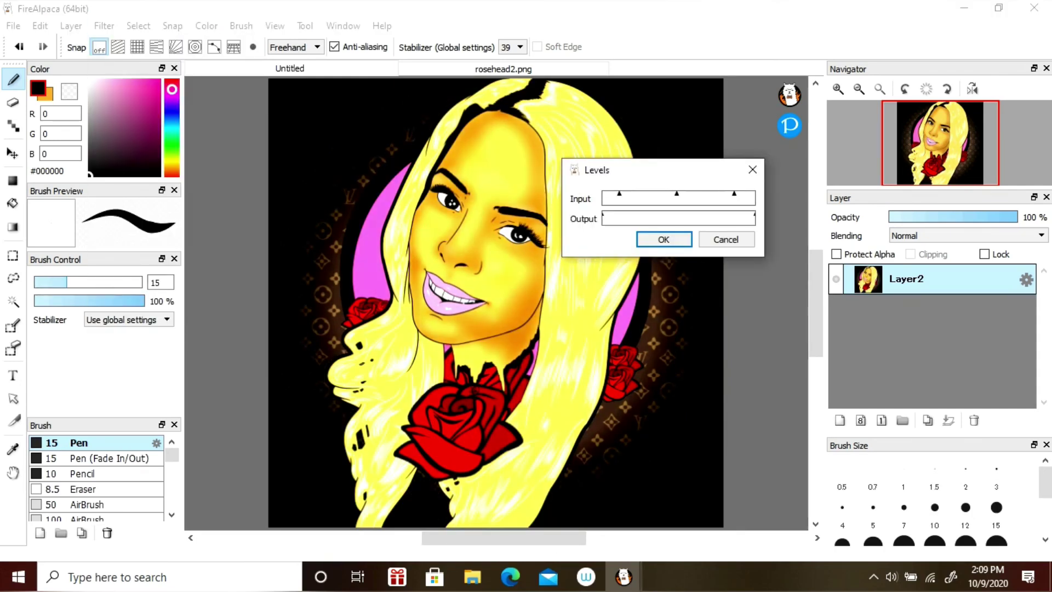
key("Return")
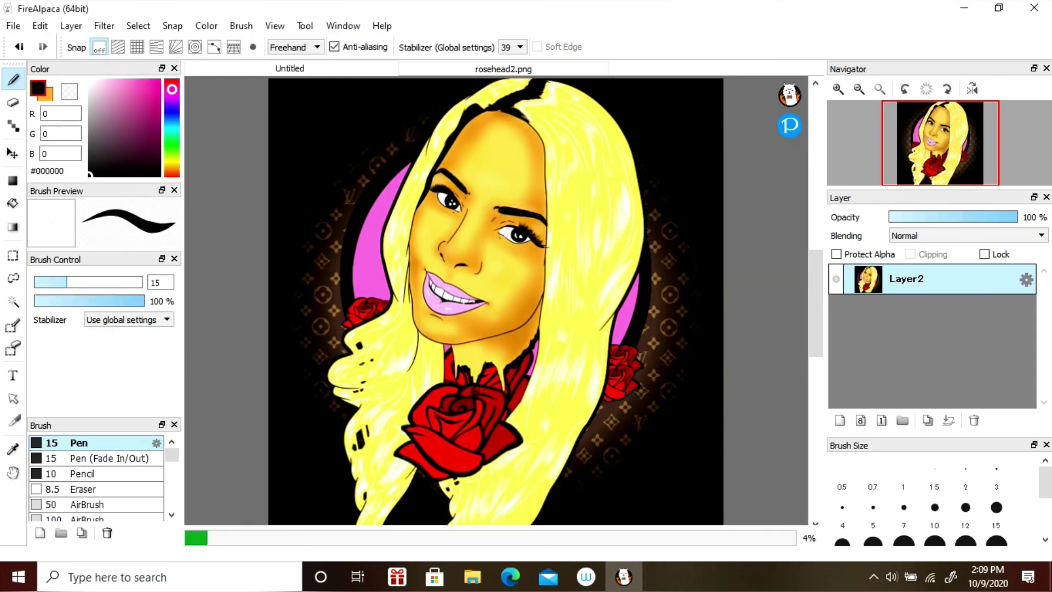
key("alt+t")
key("t")
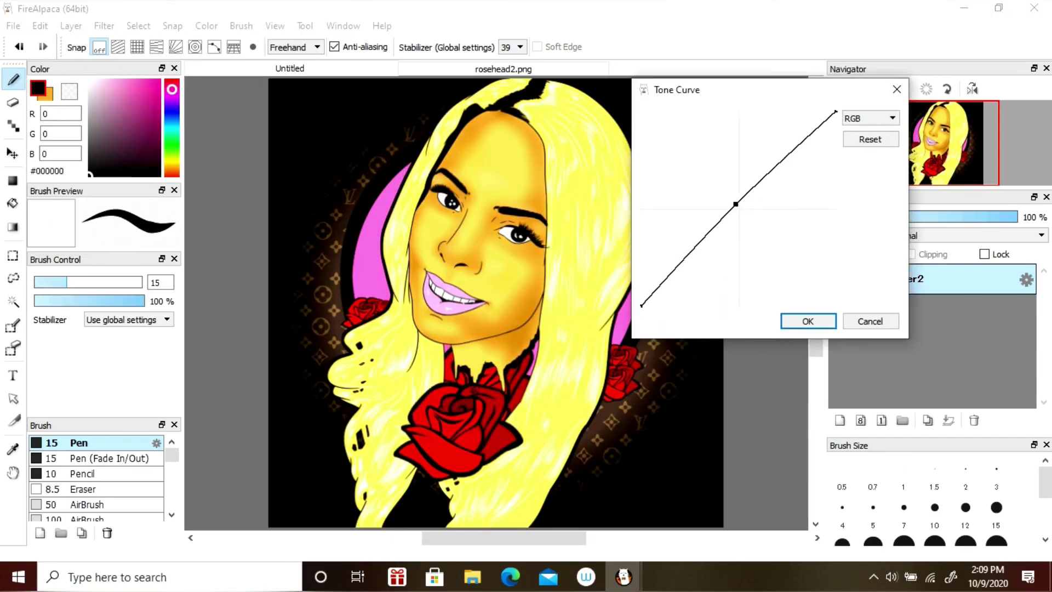
key("Return")
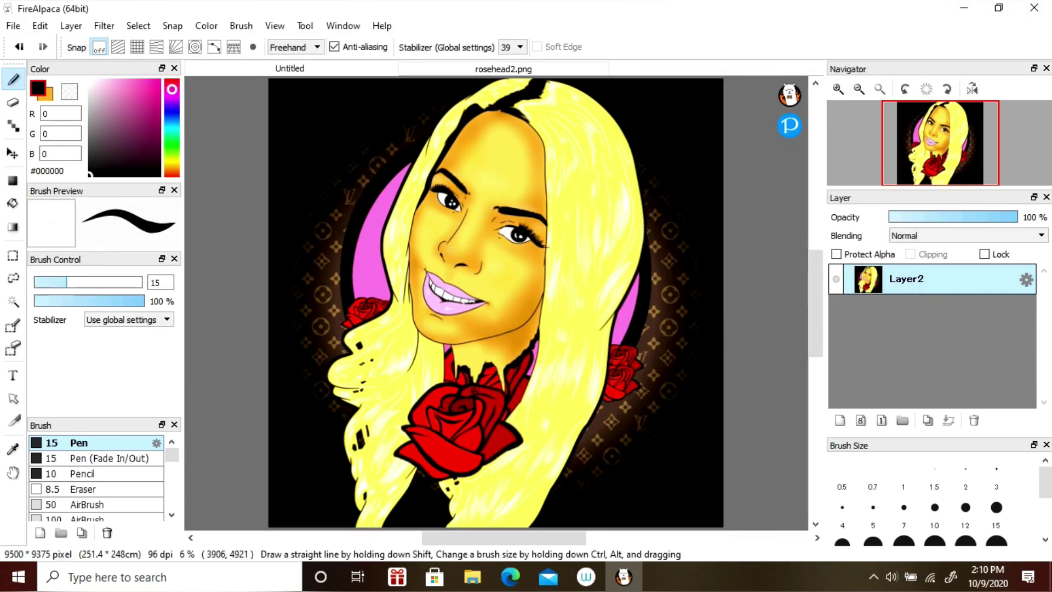
- Apply the Unsharp Mask filter to the merged artwork
key("alt+t")
key("u")
key("Return")
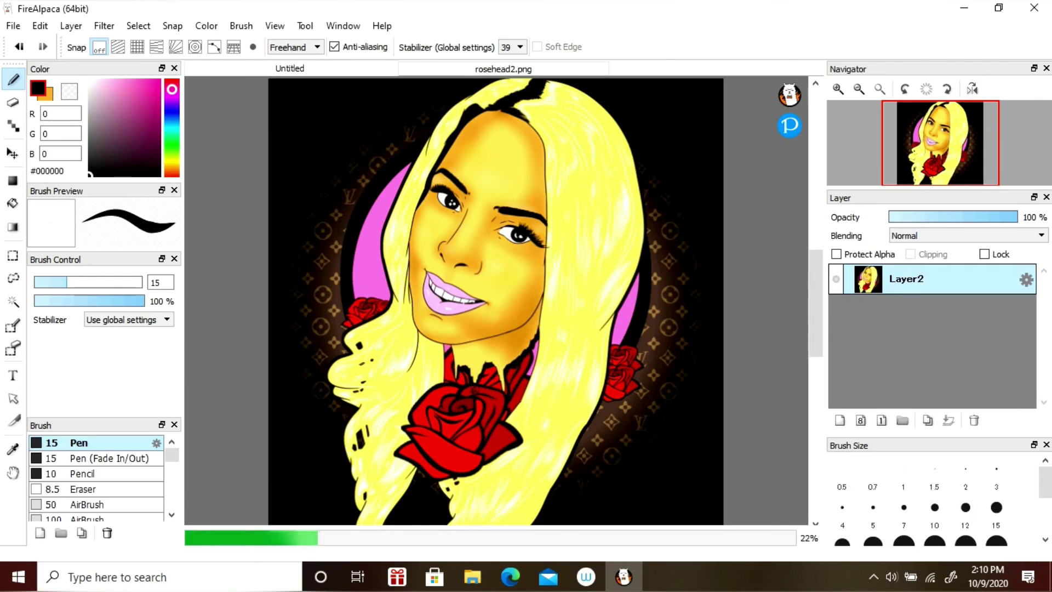